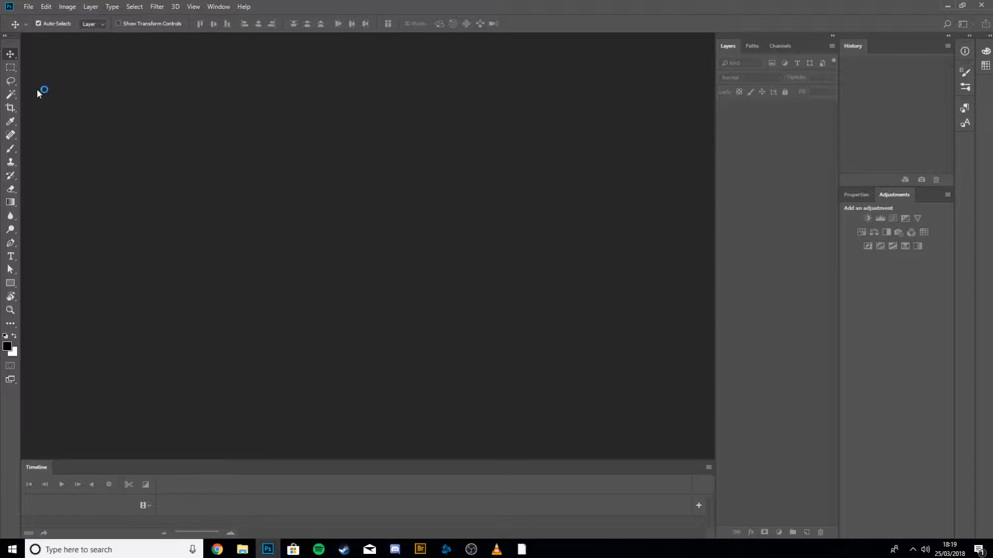
Start a new document and name it dean_is_crap_at_tutorials.
{"action": "key", "text": "Escape"}
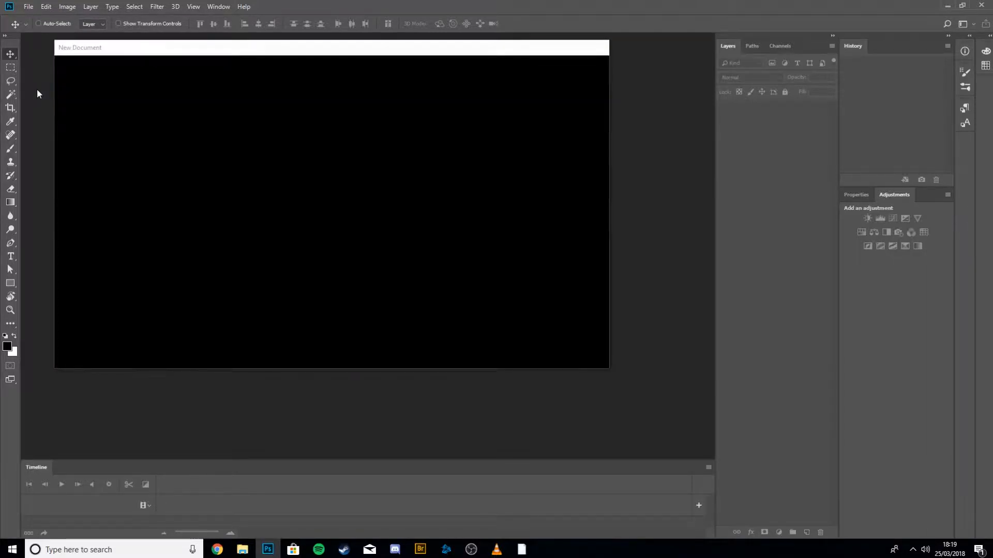
{"action": "left_click", "coordinate": [30, 7]}
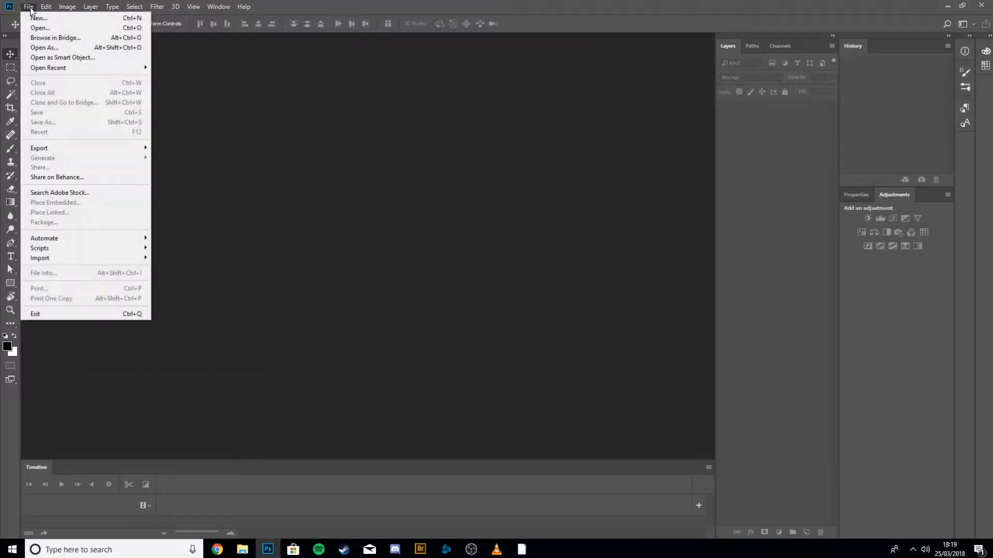
{"action": "left_click", "coordinate": [36, 15]}
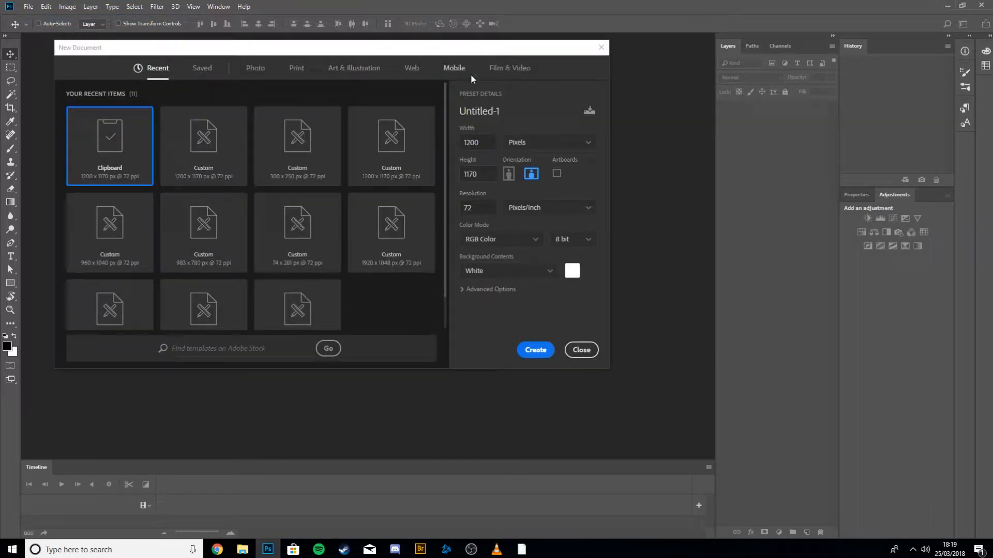
{"action": "left_click_drag", "start_coordinate": [509, 106], "coordinate": [455, 108]}
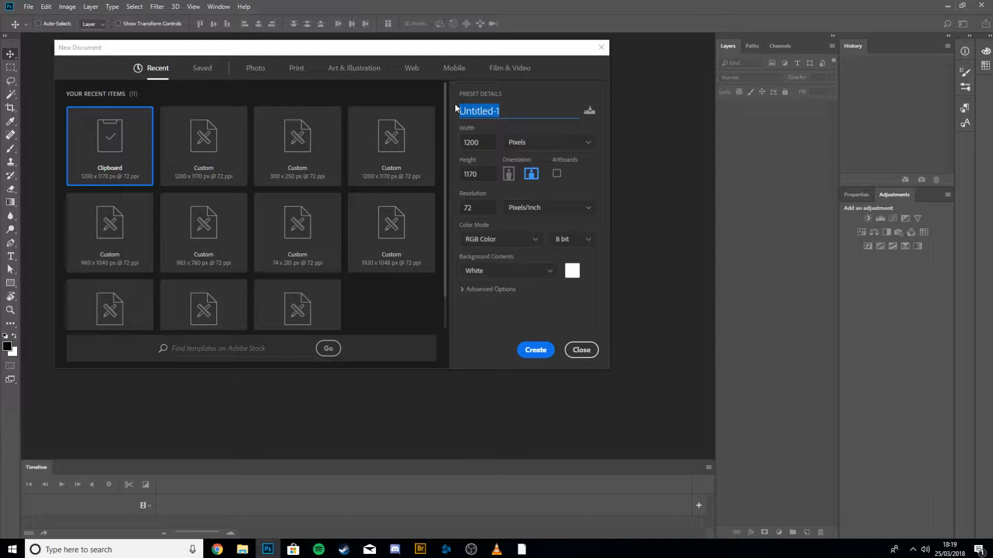
{"action": "type", "text": "dean_is_crap_at_"}
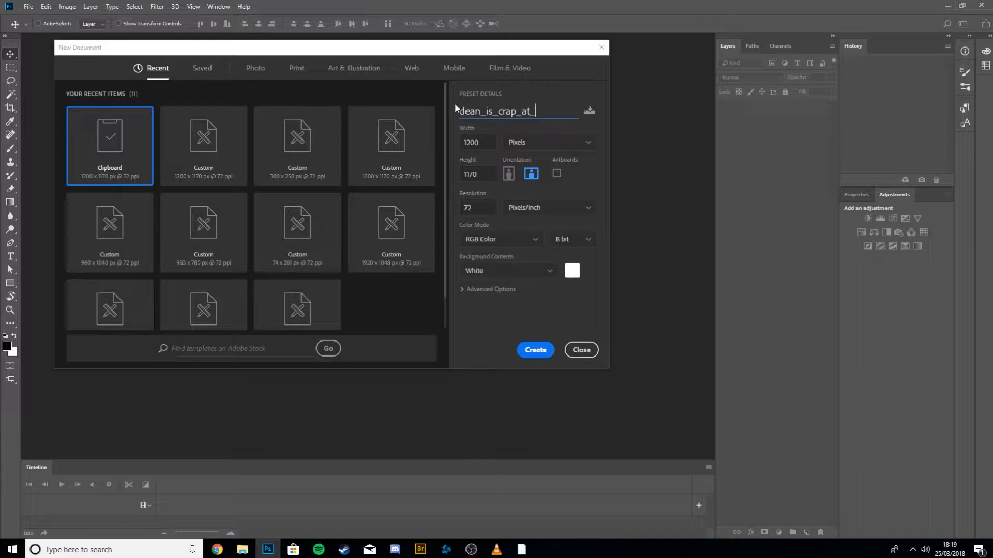
{"action": "type", "text": "tutorials"}
Create the document at 1200 × 1170 pixels, 72 pixels/inch resolution, RGB colour with a white background.
{"action": "left_click", "coordinate": [478, 142]}
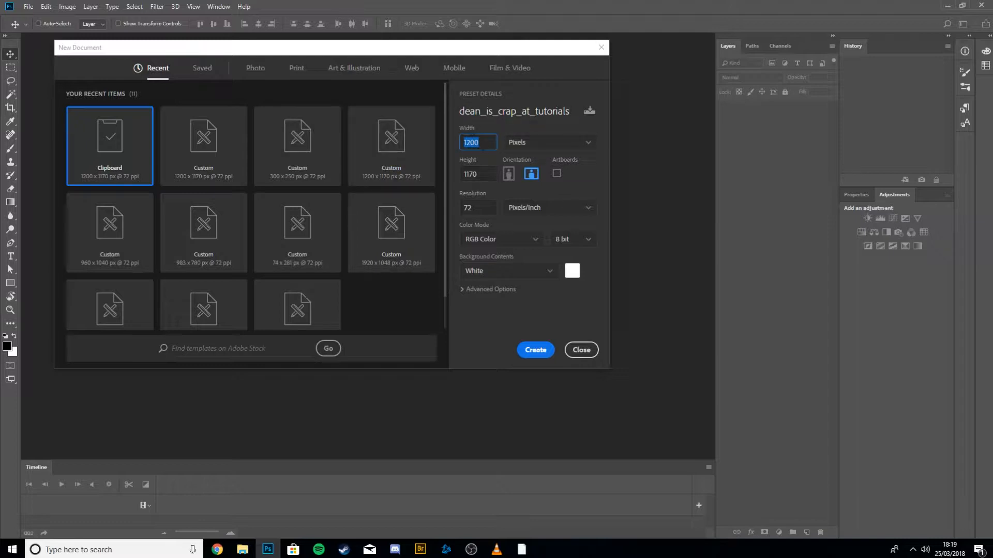
{"action": "left_click", "coordinate": [542, 147]}
{"action": "left_click", "coordinate": [542, 148]}
{"action": "left_click", "coordinate": [487, 176]}
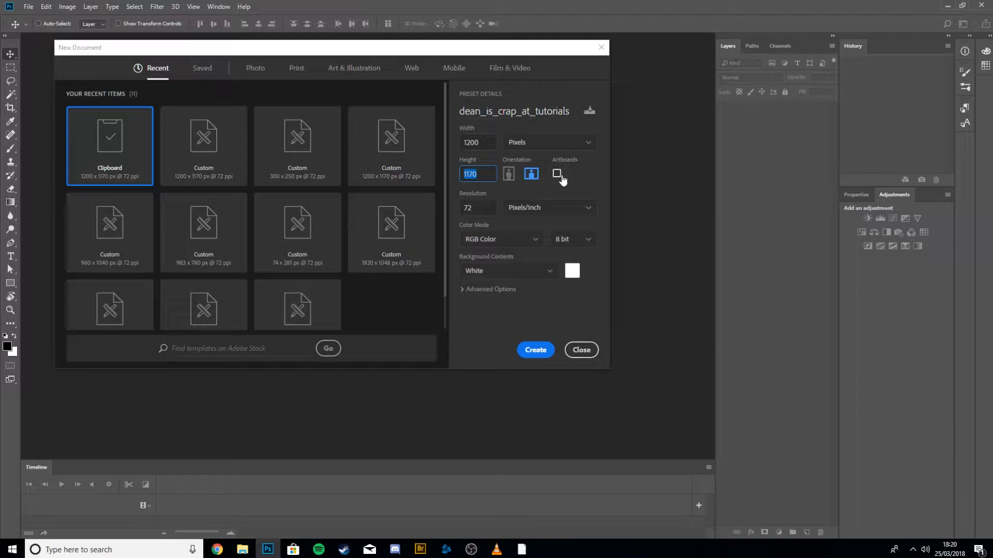
{"action": "left_click", "coordinate": [483, 211]}
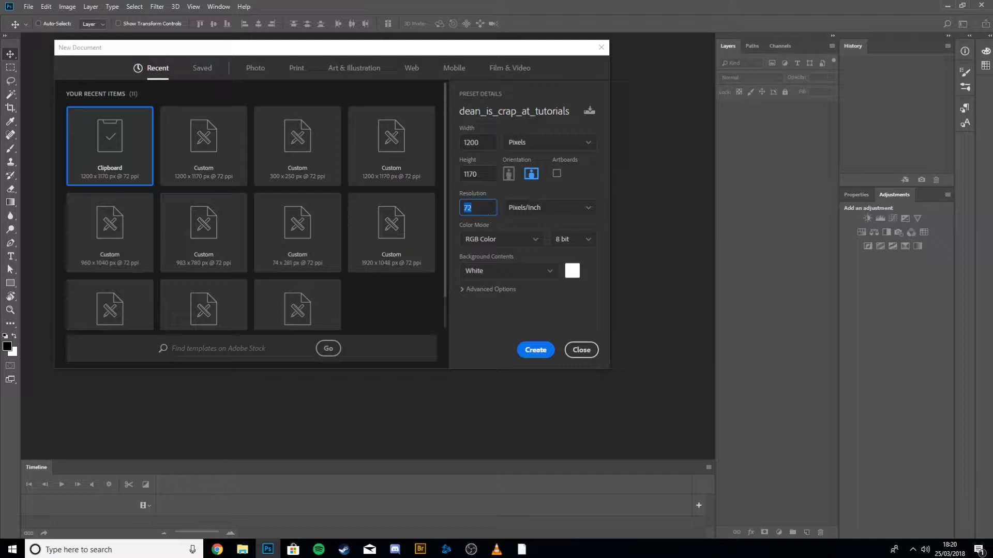
{"action": "type", "text": "300"}
{"action": "key", "text": "BackSpace"}
{"action": "key", "text": "BackSpace"}
{"action": "key", "text": "BackSpace"}
{"action": "type", "text": "72"}
{"action": "left_click", "coordinate": [543, 297]}
{"action": "left_click", "coordinate": [532, 350]}
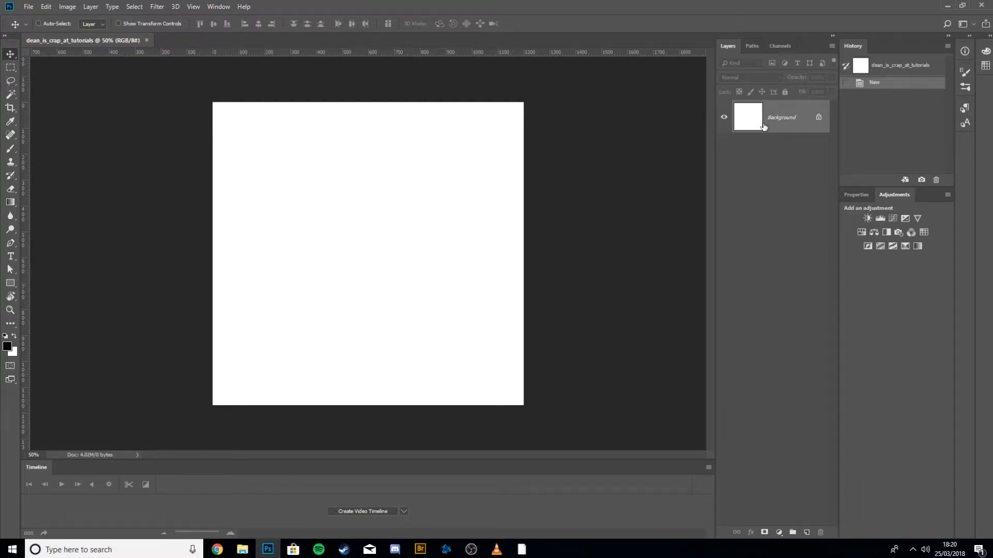
Scribble the word Dean across the canvas with the Brush tool.
{"action": "key", "text": "b"}
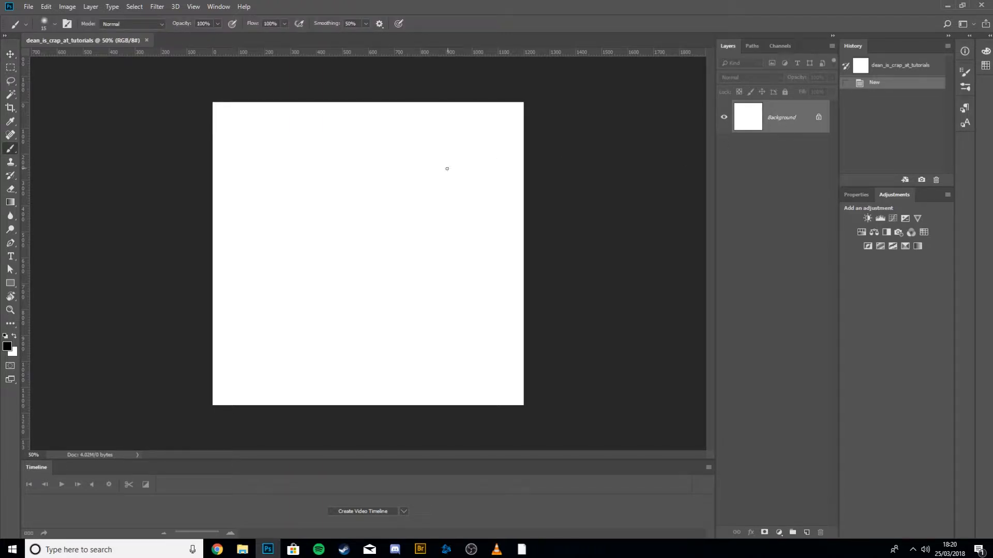
{"action": "mouse_move", "coordinate": [260, 143]}
{"action": "left_mouse_down"}
{"action": "mouse_move", "coordinate": [321, 148]}
{"action": "mouse_move", "coordinate": [261, 146]}
{"action": "left_mouse_up"}
{"action": "mouse_move", "coordinate": [344, 192]}
{"action": "left_mouse_down"}
{"action": "mouse_move", "coordinate": [331, 179]}
{"action": "mouse_move", "coordinate": [377, 212]}
{"action": "mouse_move", "coordinate": [387, 192]}
{"action": "mouse_move", "coordinate": [413, 238]}
{"action": "mouse_move", "coordinate": [419, 209]}
{"action": "mouse_move", "coordinate": [468, 237]}
{"action": "left_mouse_up"}
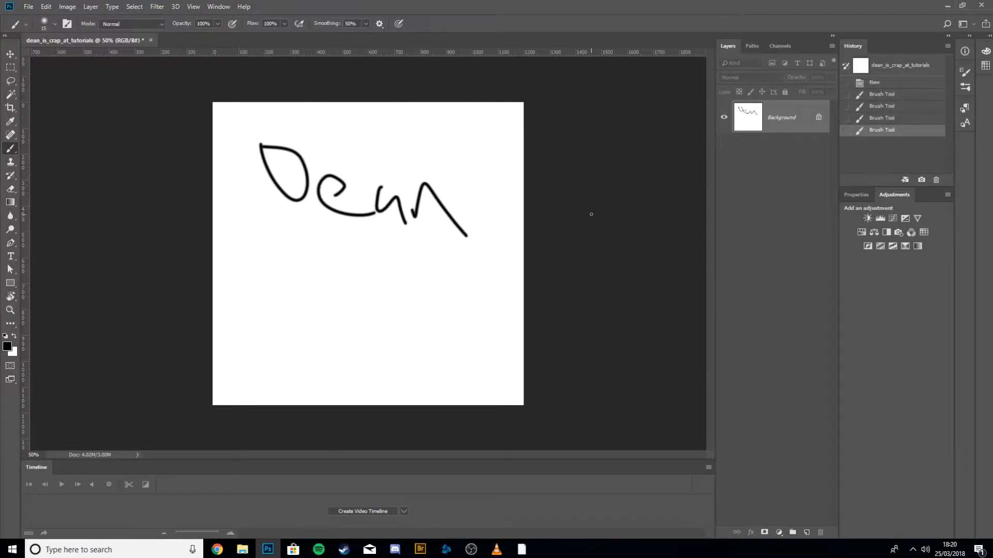
{"action": "key", "text": "v"}
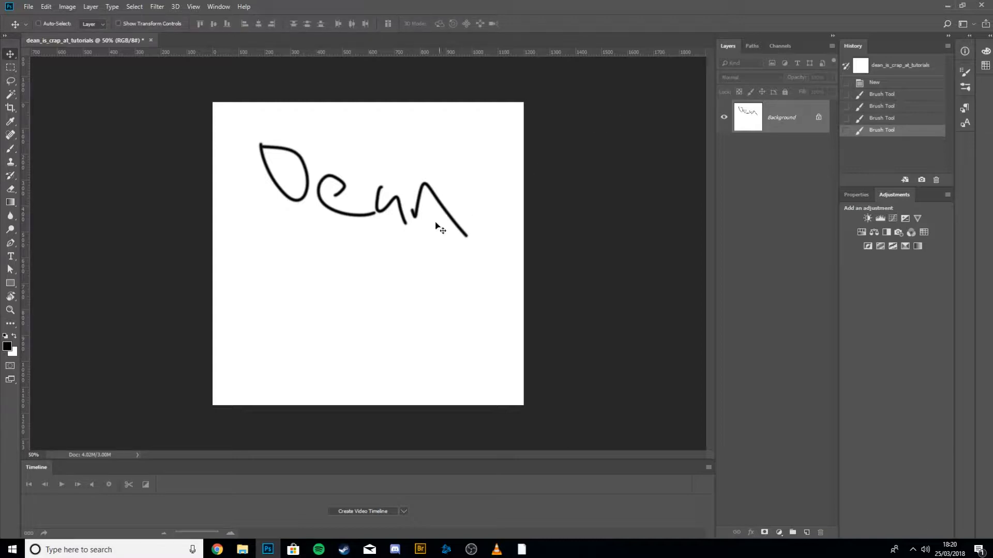
{"action": "left_click_drag", "start_coordinate": [334, 194], "coordinate": [439, 189]}
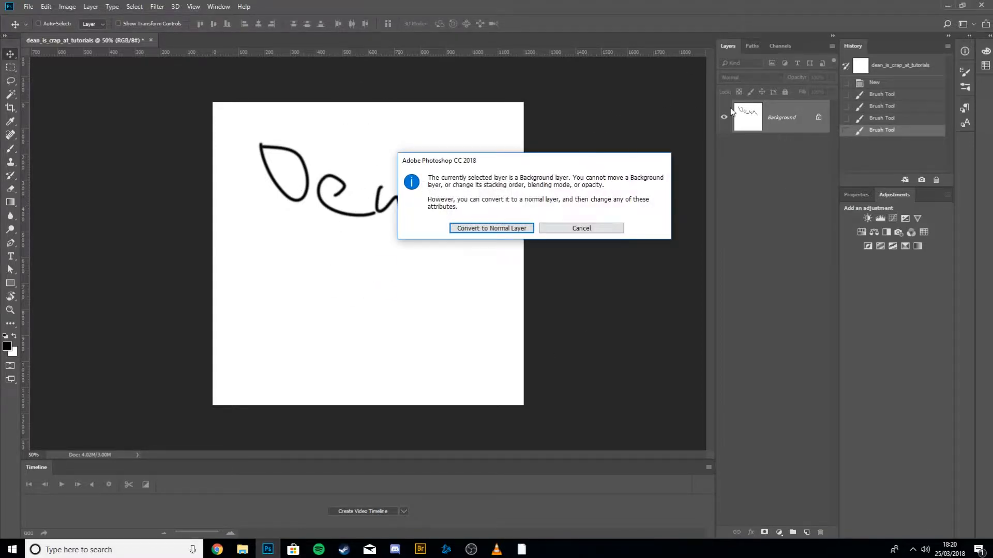
{"action": "left_click", "coordinate": [596, 228]}
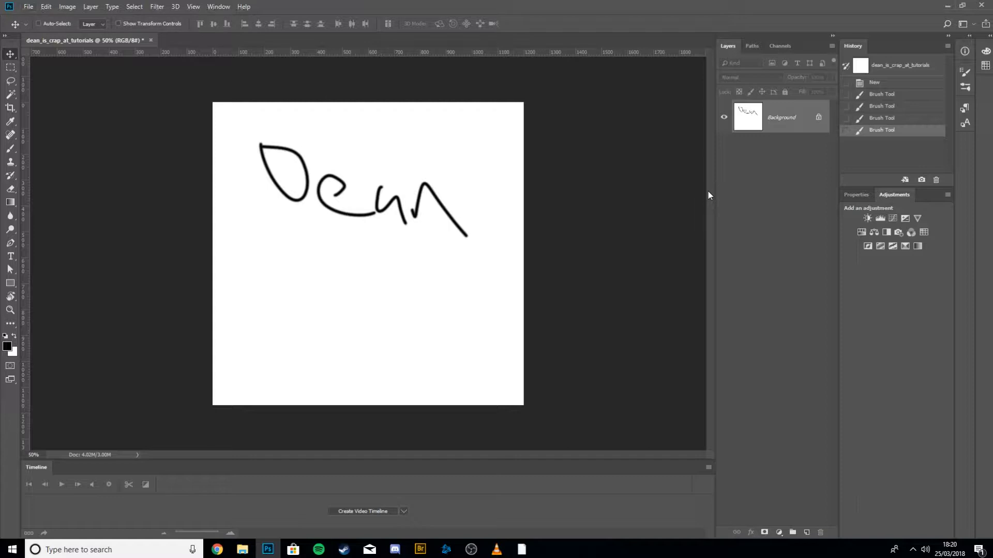
Clear the canvas by filling the Background layer with the foreground colour and then the background colour.
{"action": "key", "text": "alt+BackSpace"}
{"action": "key", "text": "ctrl+BackSpace"}
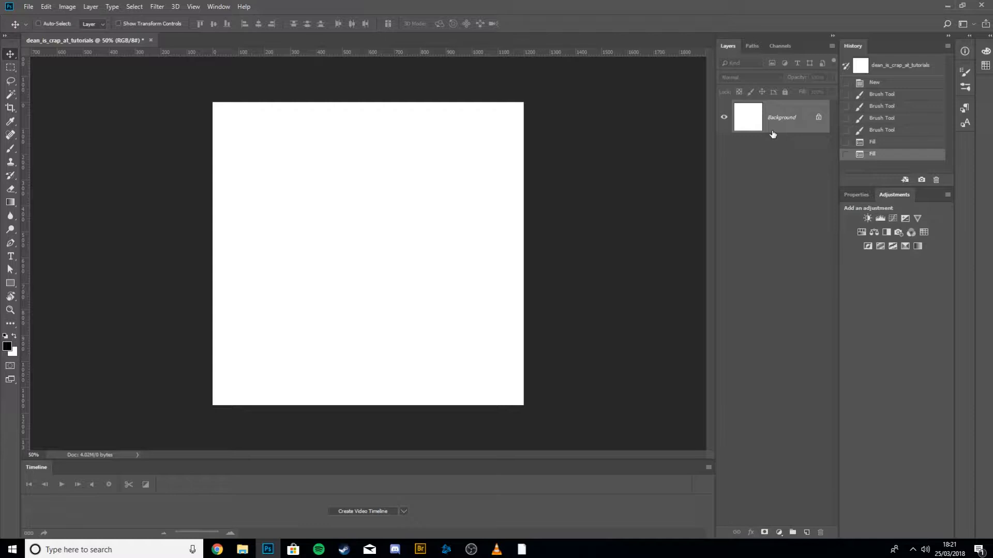
Add two new empty layers above the Background layer.
{"action": "key", "text": "m"}
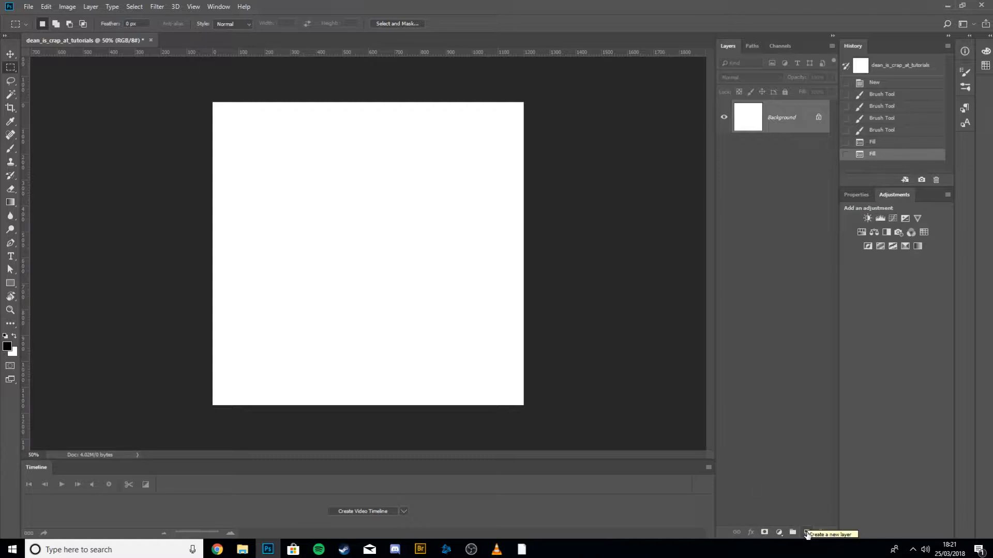
{"action": "left_click", "coordinate": [807, 533]}
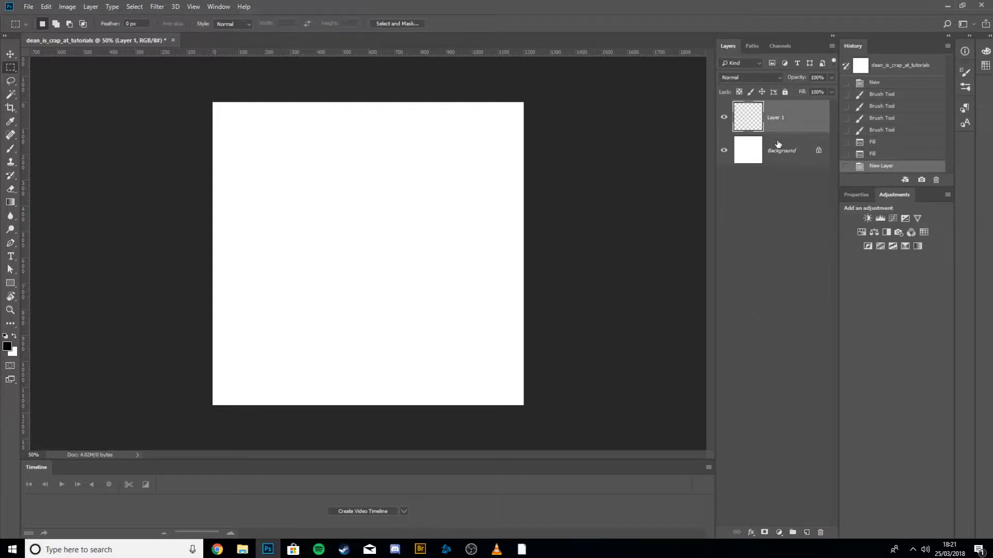
{"action": "key", "text": "ctrl+z"}
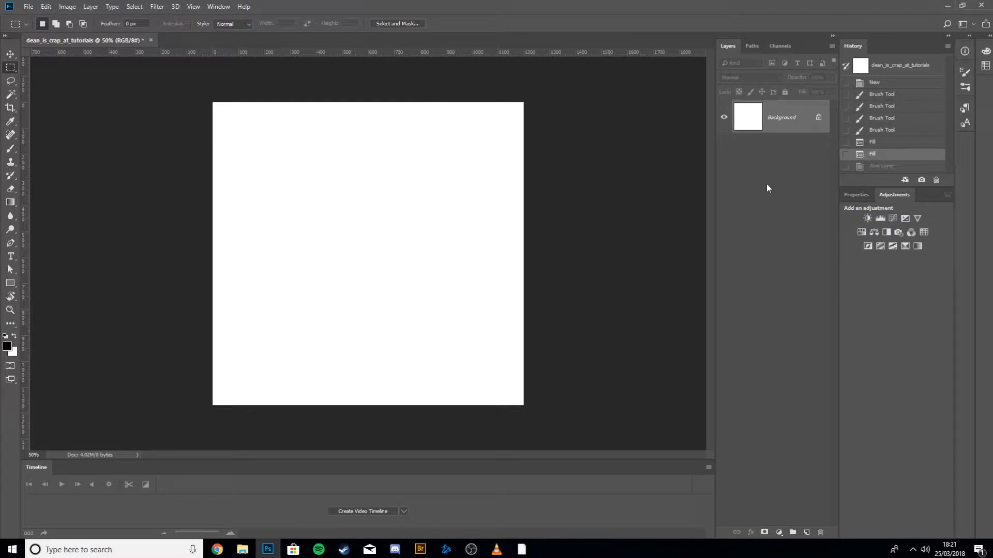
{"action": "key", "text": "ctrl+shift+z"}
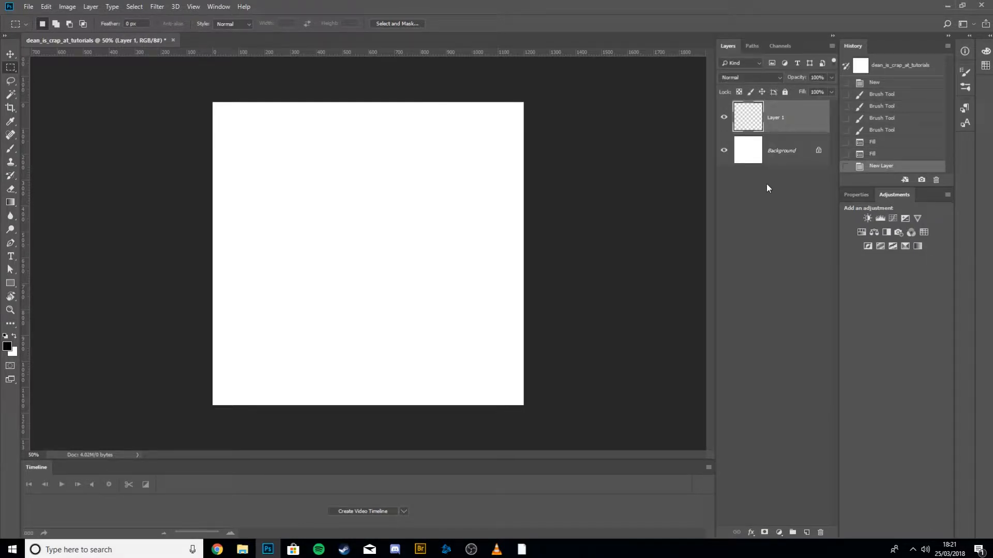
{"action": "key", "text": "ctrl+shift+n"}
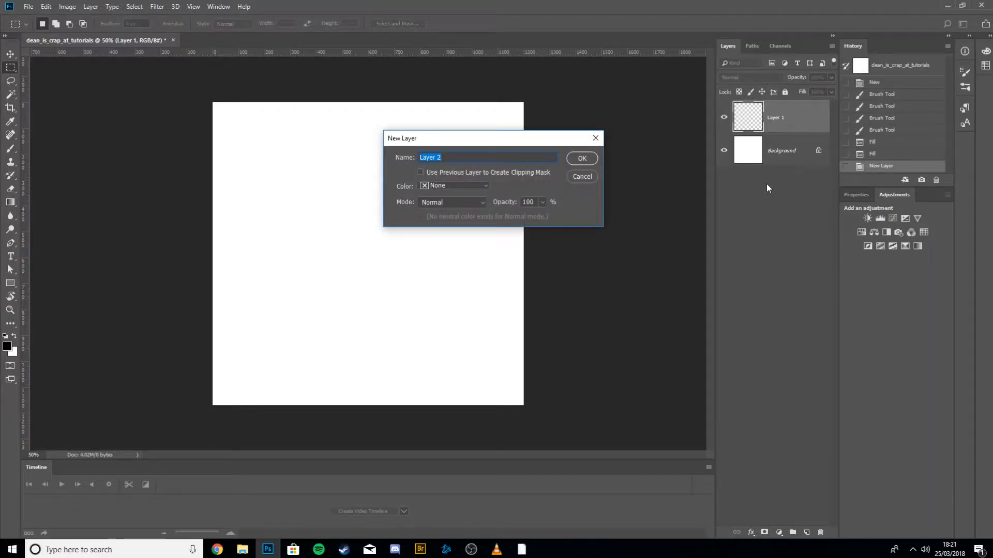
{"action": "key", "text": "Return"}
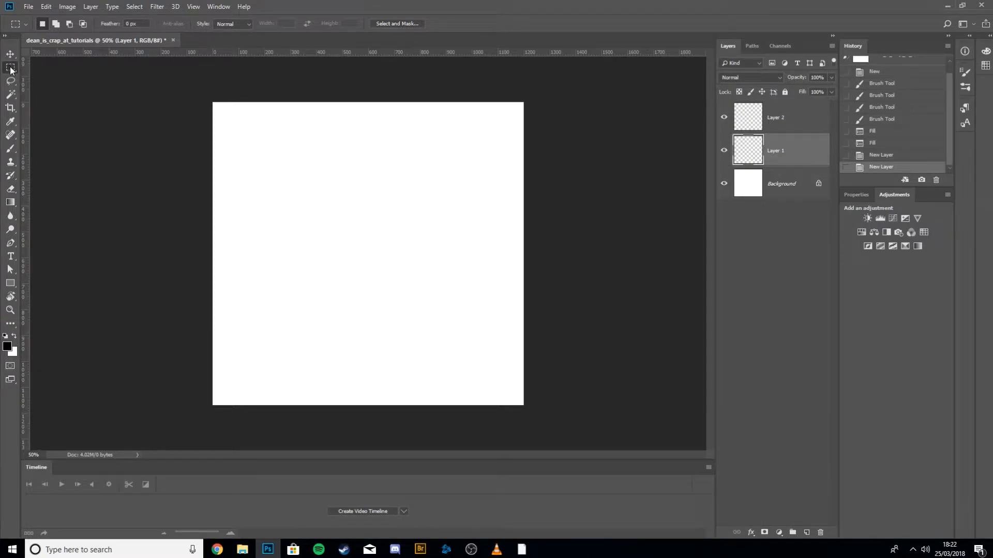
Fill a rectangular selection about 1040 × 230 px near the top of Layer 1 with black.
{"action": "left_click_drag", "start_coordinate": [235, 119], "coordinate": [432, 175]}
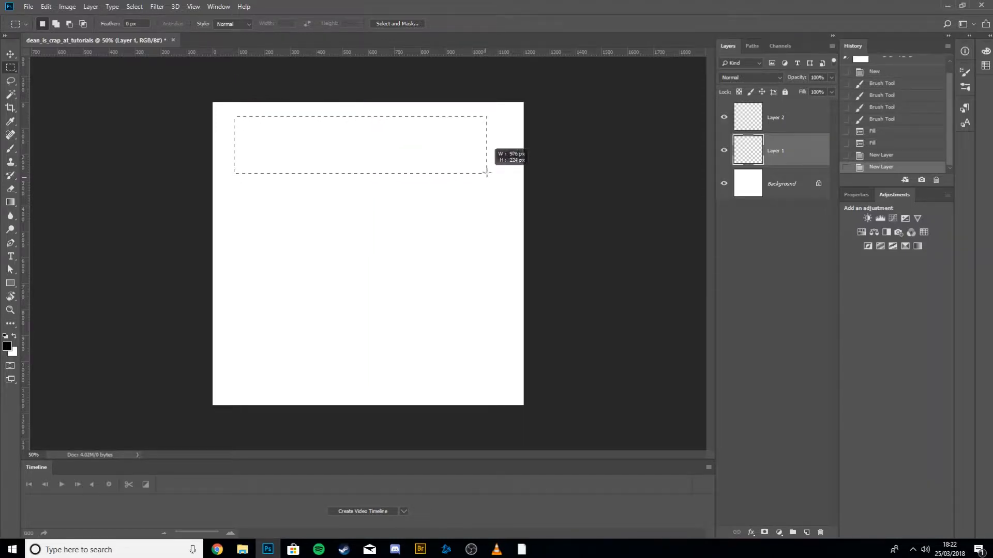
{"action": "left_click_drag", "start_coordinate": [503, 176], "coordinate": [504, 177]}
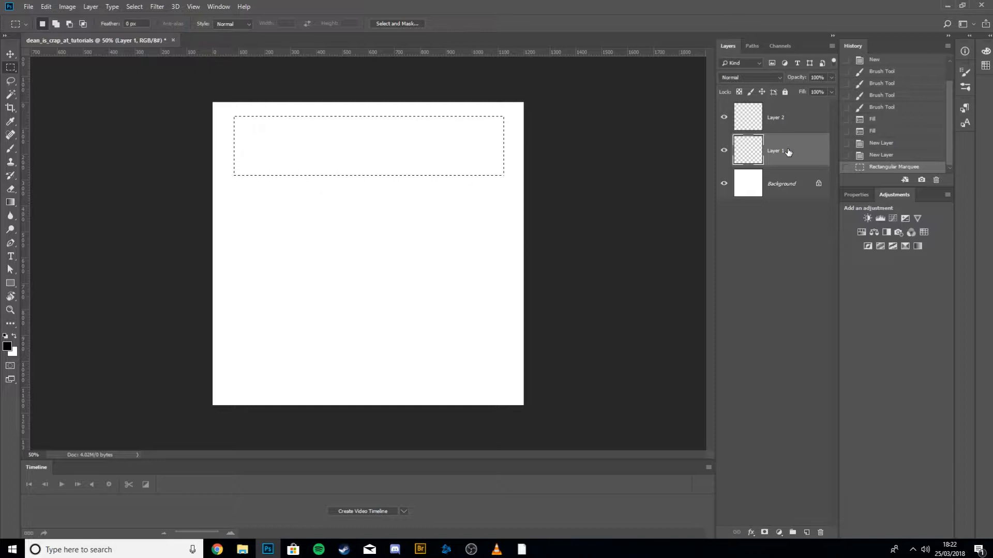
{"action": "key", "text": "alt+BackSpace"}
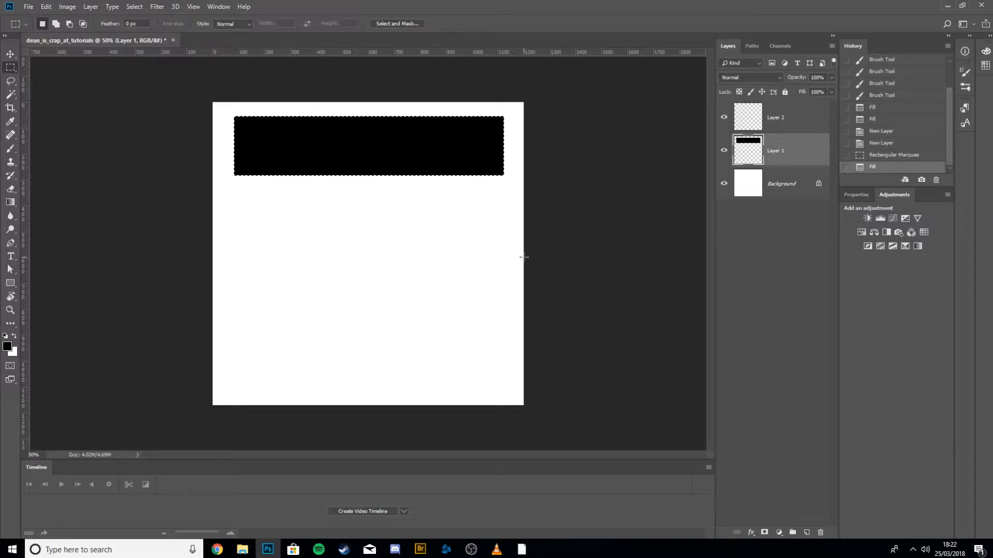
Set the background colour to red d33030.
{"action": "left_click", "coordinate": [12, 352]}
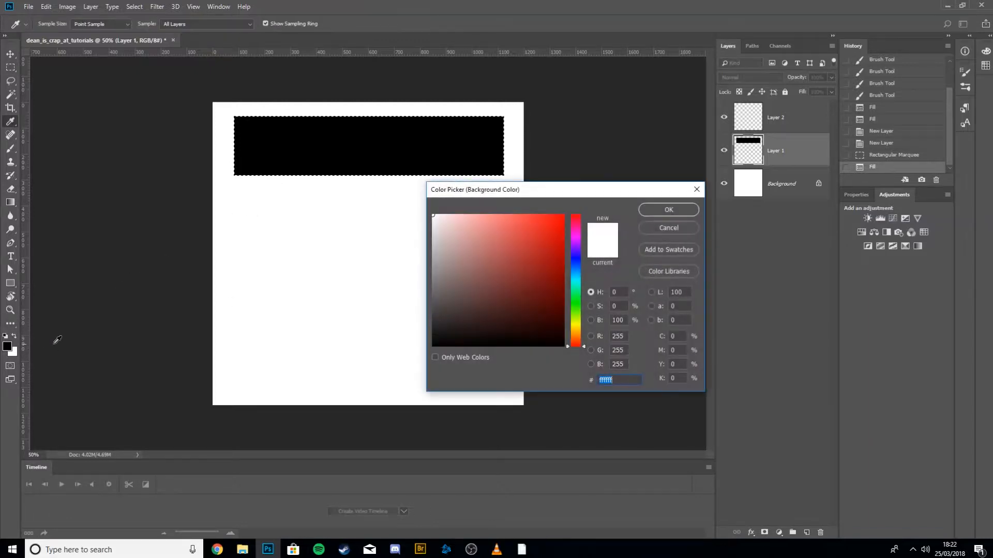
{"action": "left_click", "coordinate": [669, 228]}
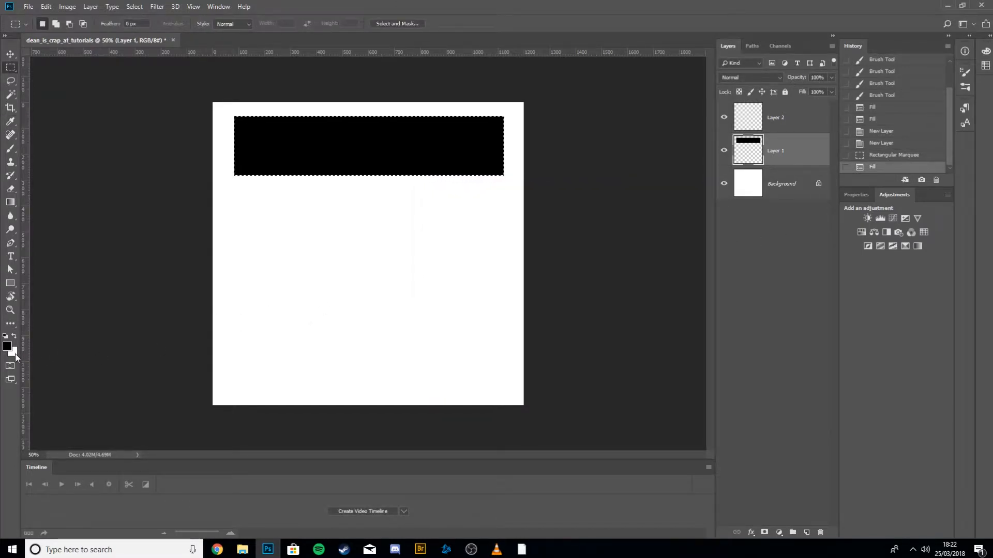
{"action": "left_click", "coordinate": [15, 353]}
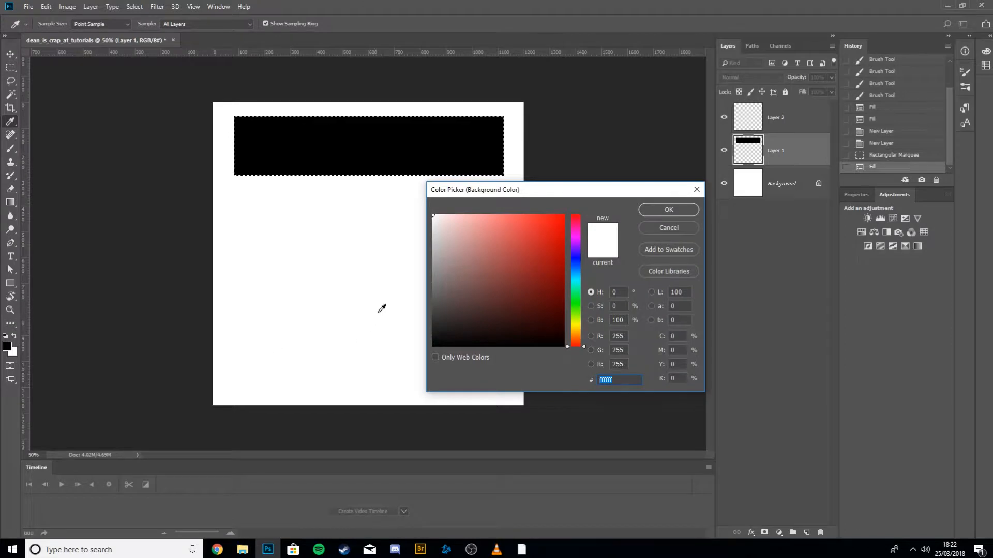
{"action": "left_click", "coordinate": [534, 236]}
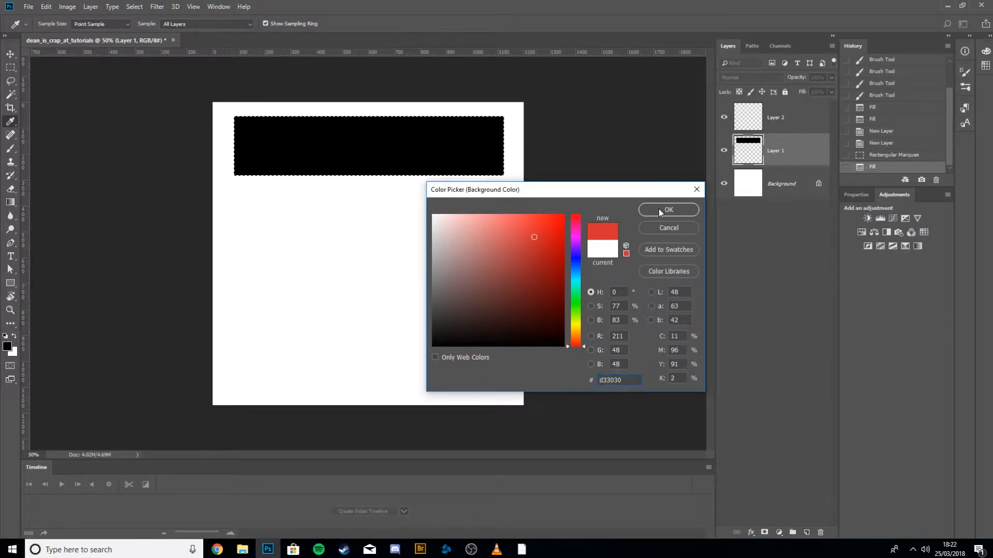
{"action": "left_click", "coordinate": [659, 209]}
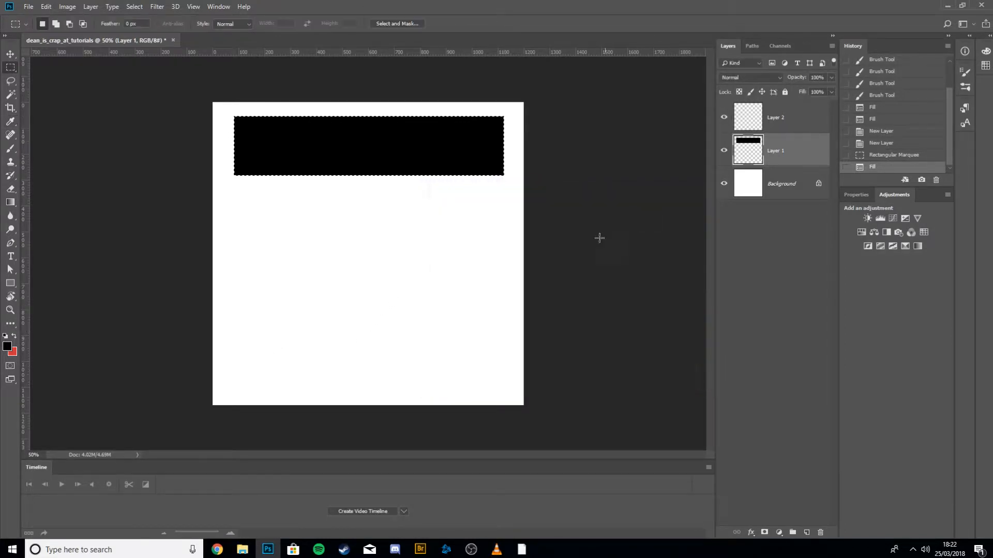
On Layer 2, fill a rectangular selection about 910 × 175 px below the black bar with red, then deselect.
{"action": "left_click", "coordinate": [782, 119]}
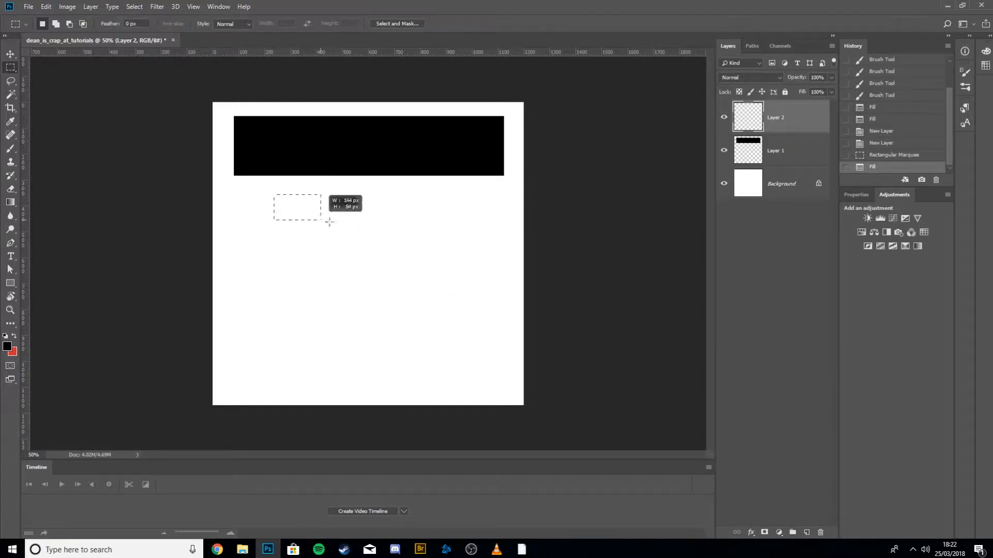
{"action": "left_click_drag", "start_coordinate": [328, 222], "coordinate": [509, 241]}
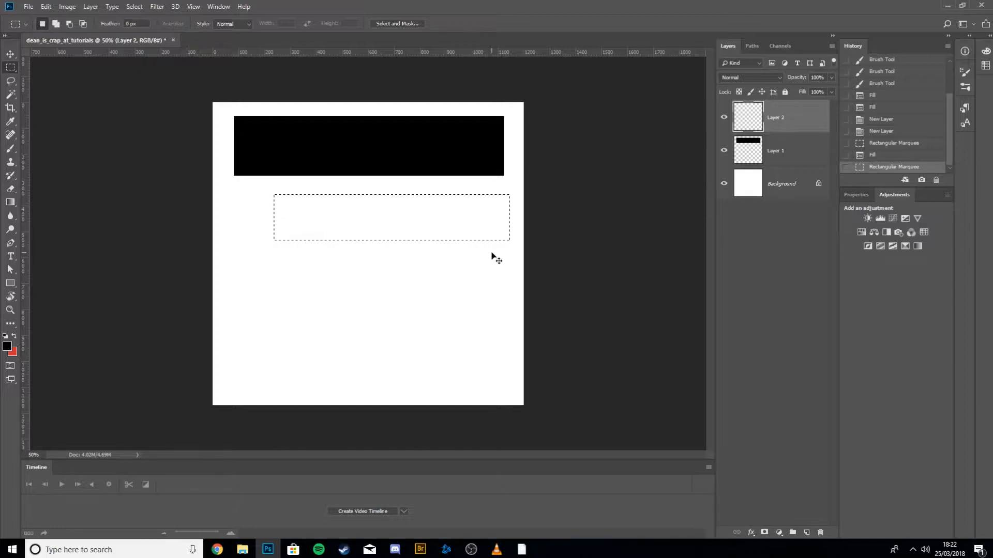
{"action": "key", "text": "ctrl+BackSpace"}
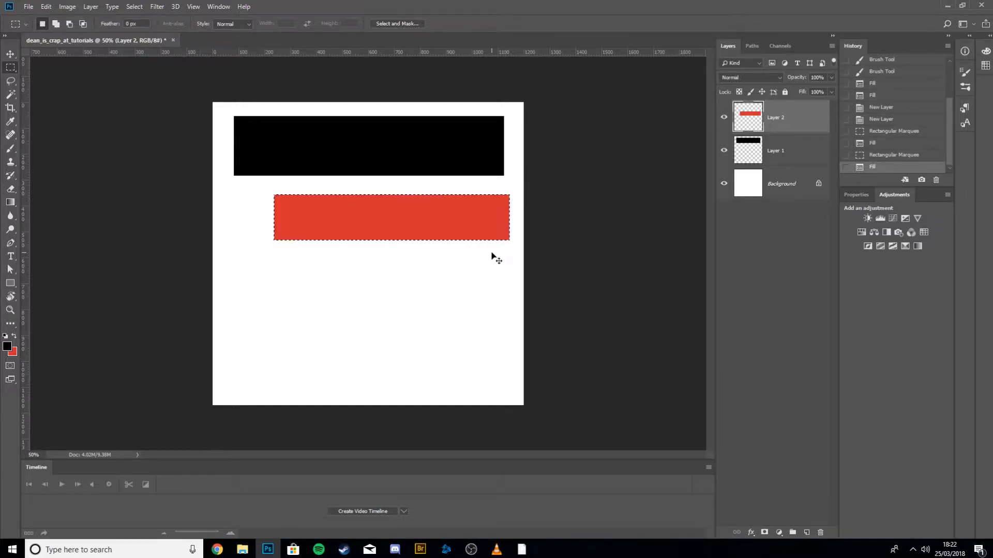
{"action": "key", "text": "ctrl+d"}
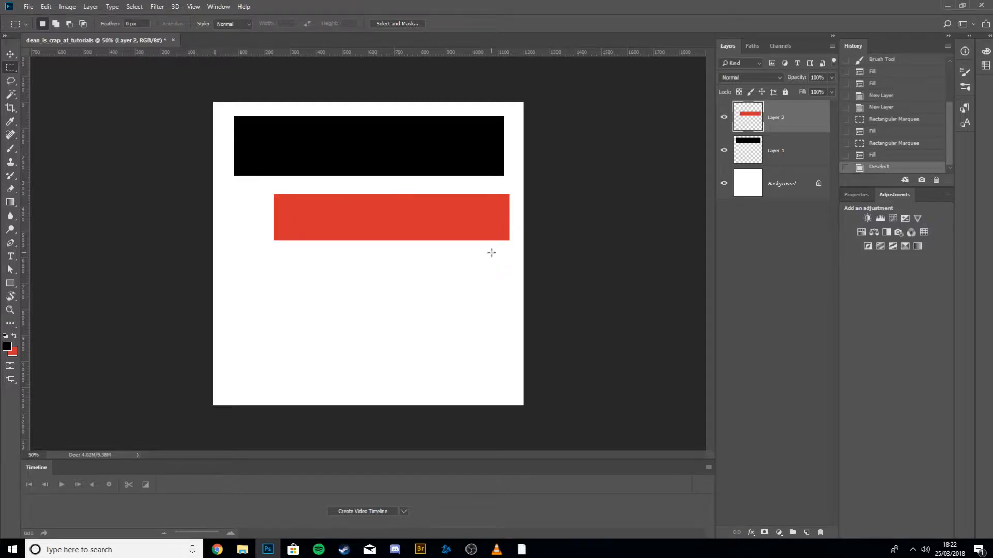
Rename Layer 2 to red.
{"action": "key", "text": "v"}
{"action": "double_click", "coordinate": [775, 118]}
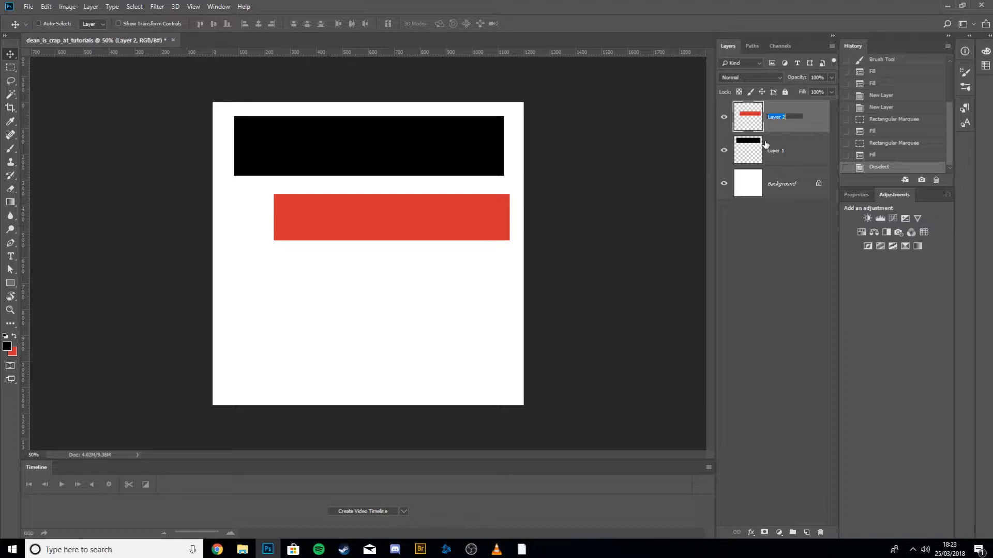
{"action": "type", "text": "red"}
{"action": "key", "text": "Tab"}
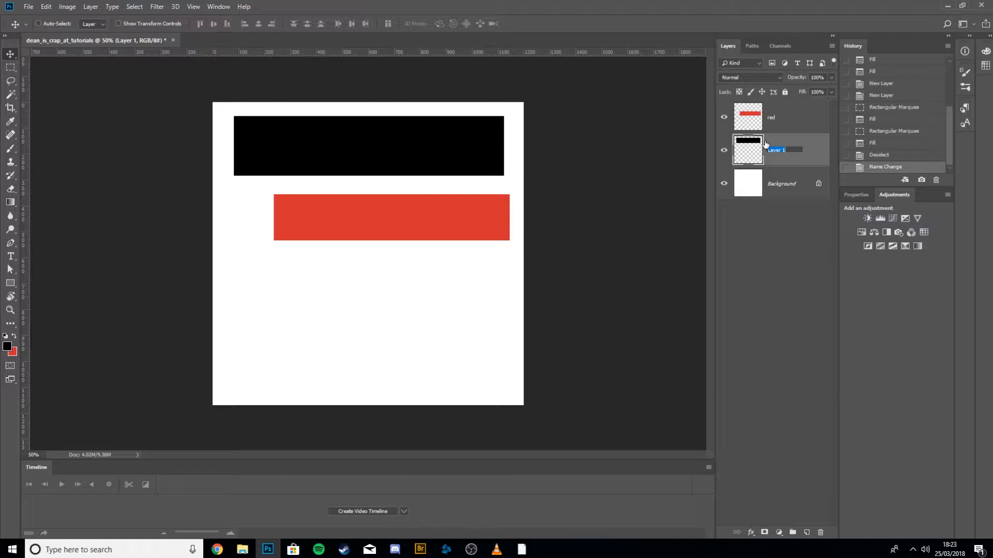
Rename the black bar's layer to black.
{"action": "type", "text": "blue"}
{"action": "key", "text": "Return"}
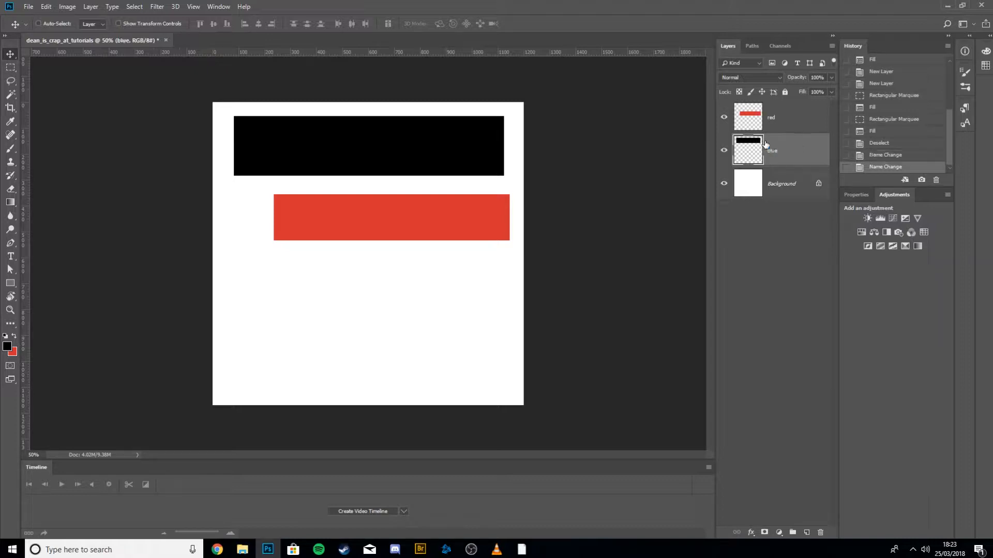
{"action": "double_click", "coordinate": [772, 117]}
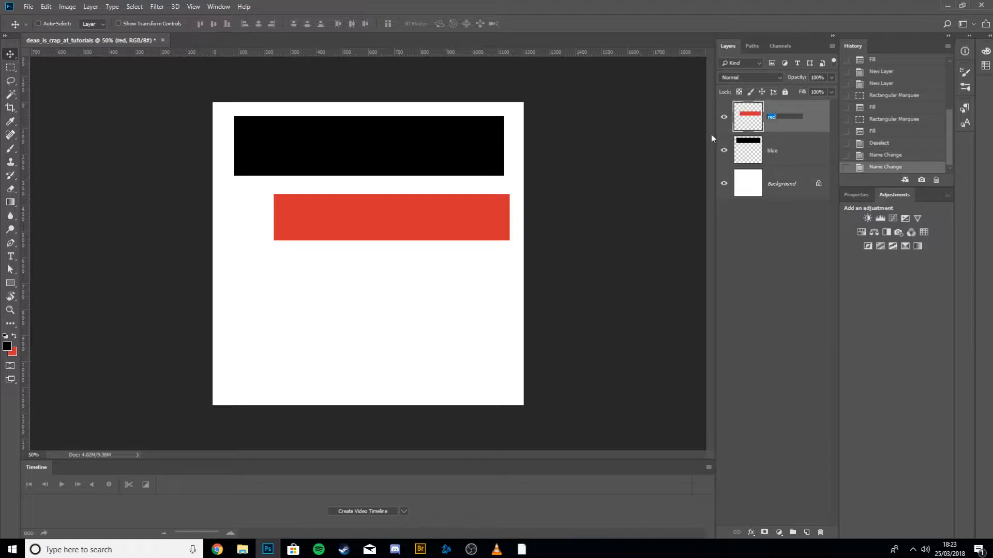
{"action": "type", "text": "red"}
{"action": "key", "text": "Tab"}
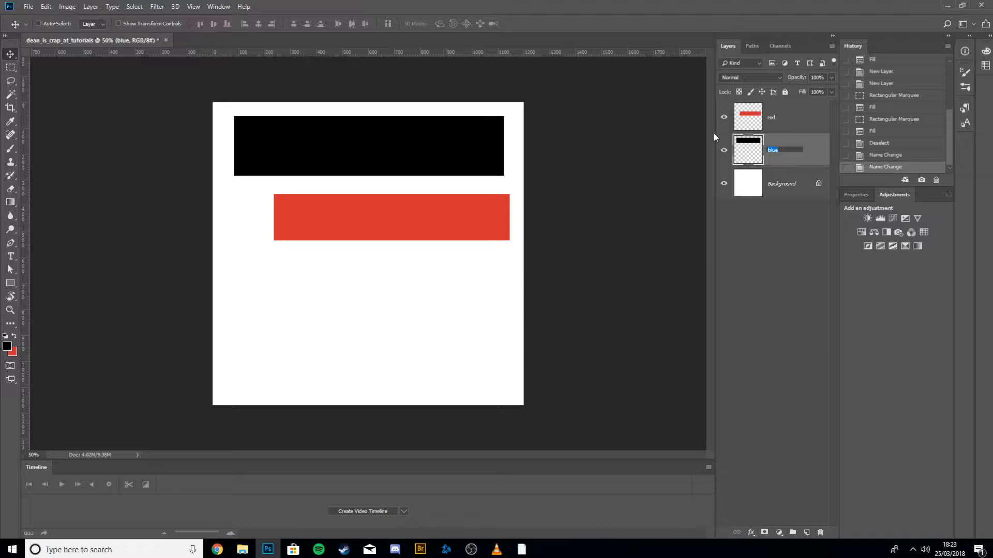
{"action": "type", "text": "black"}
{"action": "key", "text": "Return"}
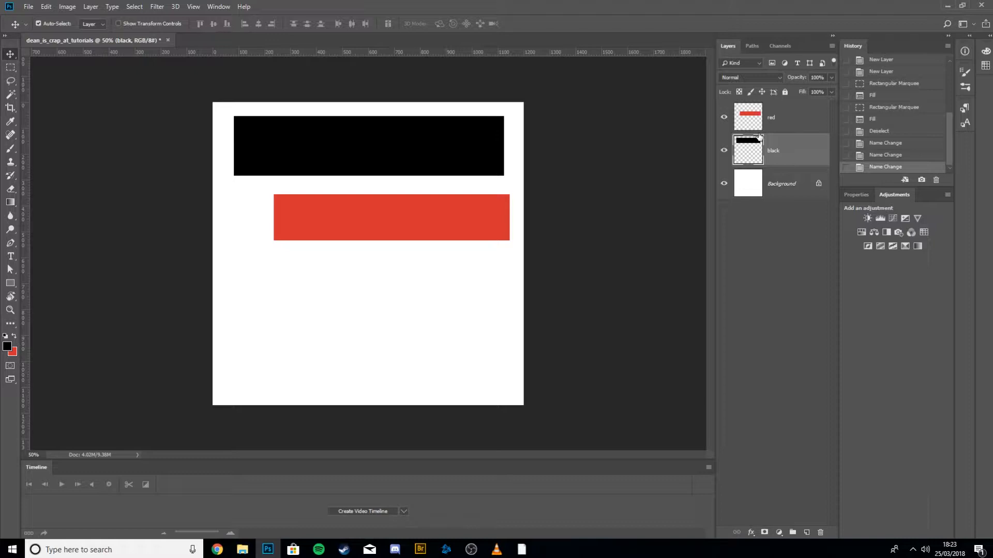
Move the black layer back and forth in the stacking order, leaving it above the red layer.
{"action": "key", "text": "ctrl+bracketright"}
{"action": "key", "text": "ctrl+bracketleft"}
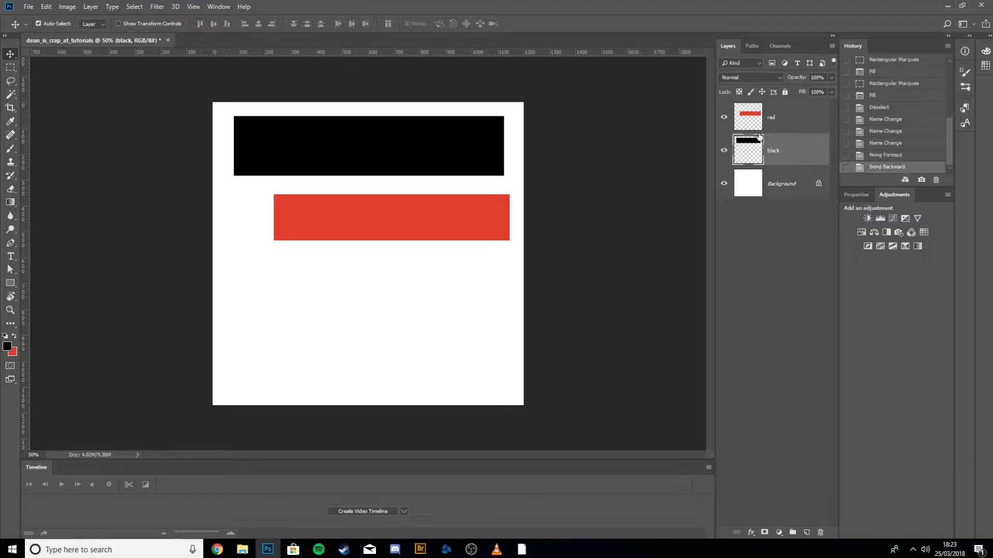
{"action": "key", "text": "ctrl+bracketright"}
{"action": "key", "text": "ctrl+bracketleft"}
{"action": "key", "text": "ctrl+bracketright"}
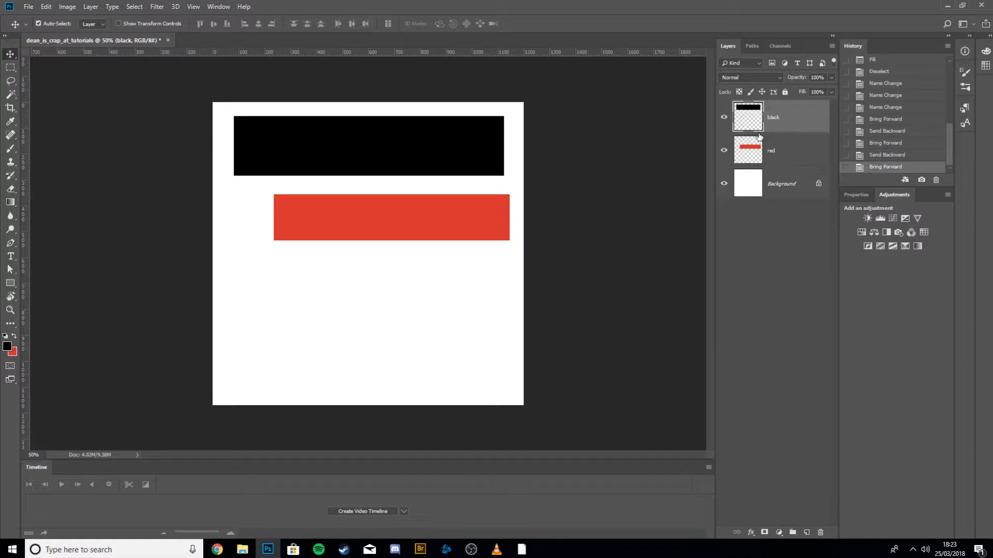
{"action": "key", "text": "ctrl+bracketleft"}
{"action": "key", "text": "ctrl+bracketright"}
{"action": "key", "text": "ctrl+bracketleft"}
{"action": "key", "text": "ctrl+bracketright"}
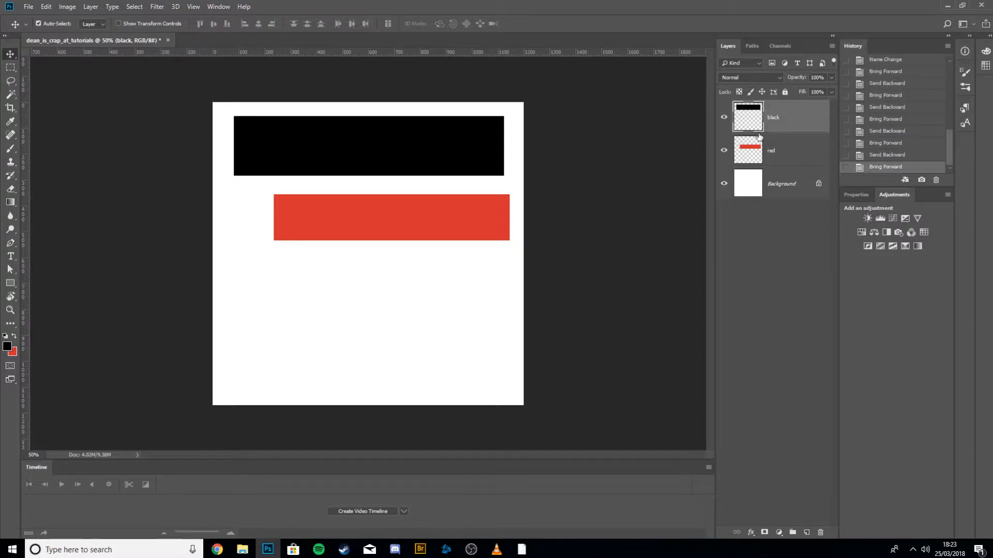
{"action": "key", "text": "ctrl+bracketleft"}
{"action": "key", "text": "ctrl+bracketright"}
{"action": "key", "text": "ctrl+bracketleft"}
{"action": "key", "text": "ctrl+bracketright"}
{"action": "key", "text": "ctrl+bracketleft"}
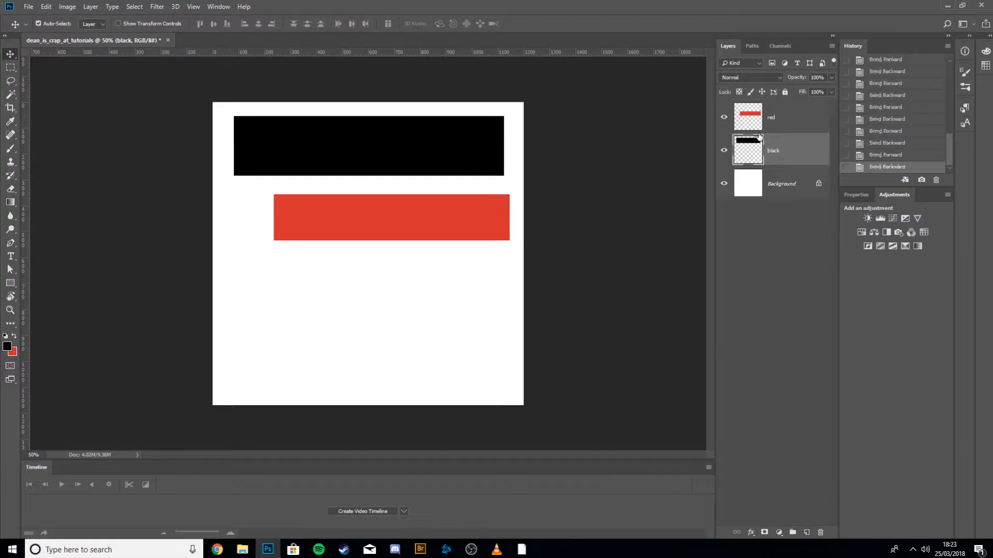
{"action": "key", "text": "ctrl+bracketright"}
{"action": "key", "text": "ctrl+bracketleft"}
{"action": "key", "text": "ctrl+bracketright"}
{"action": "key", "text": "ctrl+bracketleft"}
{"action": "key", "text": "ctrl+bracketright"}
{"action": "key", "text": "ctrl+bracketleft"}
{"action": "key", "text": "ctrl+bracketright"}
{"action": "key", "text": "ctrl+bracketleft"}
{"action": "key", "text": "ctrl+bracketright"}
{"action": "key", "text": "ctrl+bracketleft"}
{"action": "key", "text": "ctrl+bracketright"}
{"action": "key", "text": "ctrl+bracketleft"}
{"action": "key", "text": "ctrl+bracketright"}
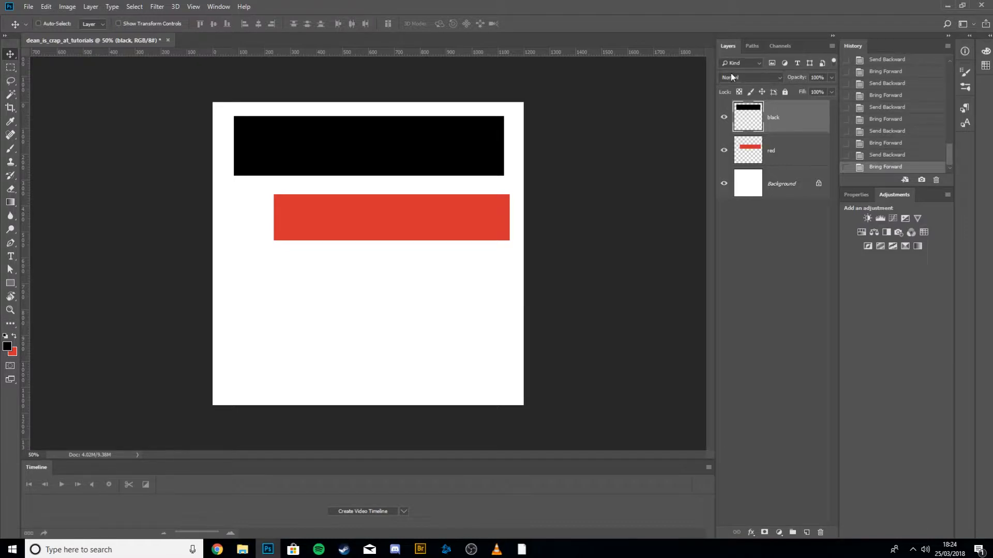
Try erasing a freehand lasso area from the red layer's bar, then undo the erase and deselect.
{"action": "left_click", "coordinate": [11, 82]}
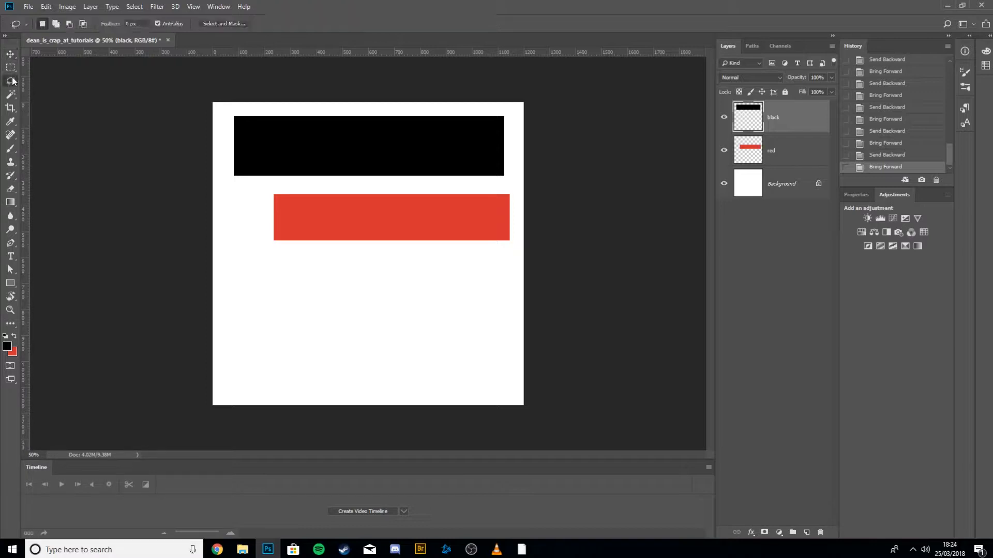
{"action": "left_click", "coordinate": [769, 158]}
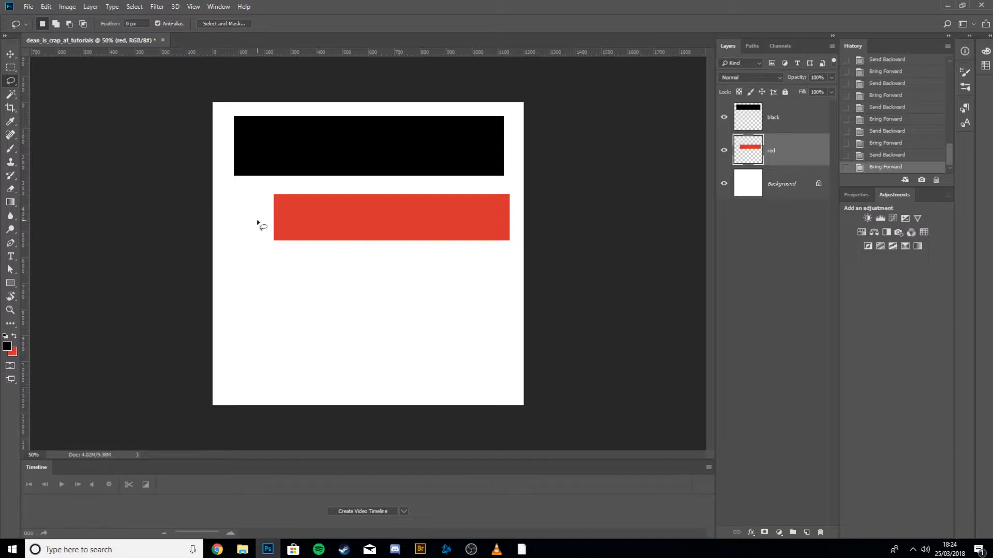
{"action": "mouse_move", "coordinate": [257, 220]}
{"action": "left_mouse_down"}
{"action": "mouse_move", "coordinate": [360, 217]}
{"action": "mouse_move", "coordinate": [413, 237]}
{"action": "mouse_move", "coordinate": [401, 259]}
{"action": "mouse_move", "coordinate": [353, 268]}
{"action": "mouse_move", "coordinate": [260, 261]}
{"action": "mouse_move", "coordinate": [258, 224]}
{"action": "left_mouse_up"}
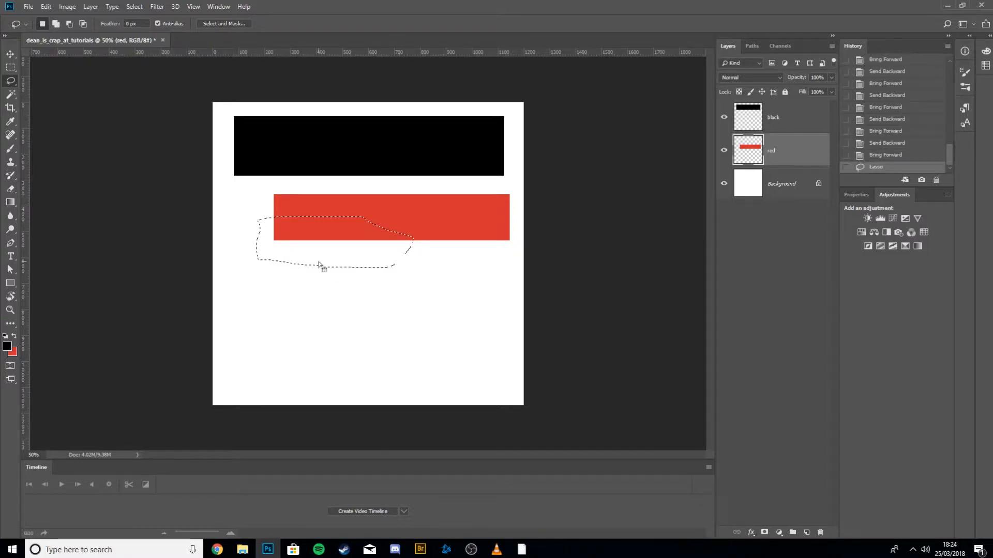
{"action": "key", "text": "Delete"}
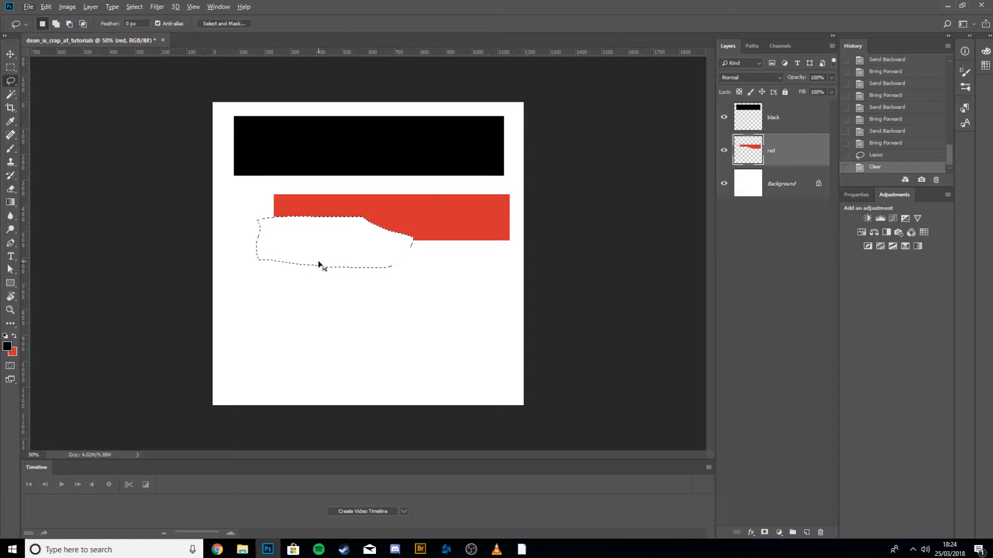
{"action": "key", "text": "ctrl+x"}
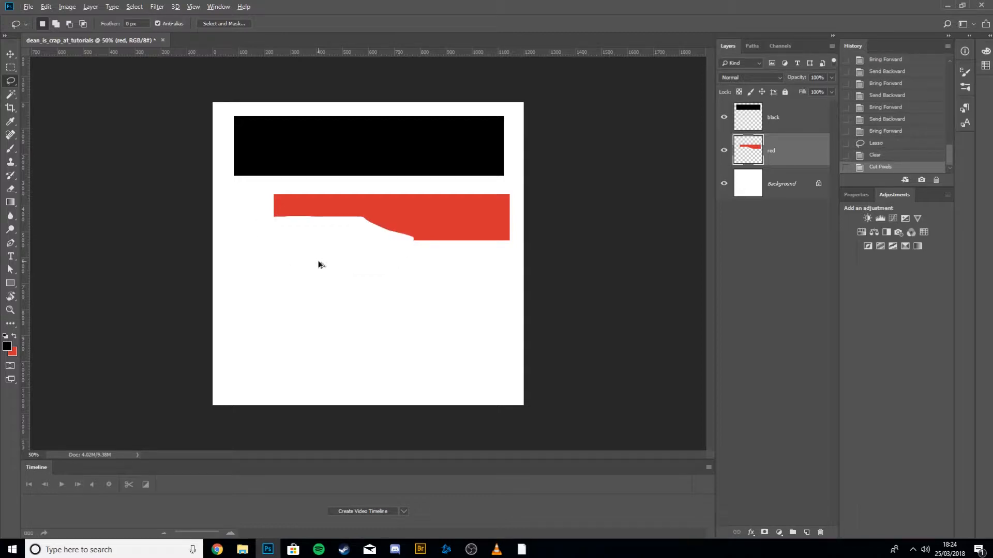
{"action": "key", "text": "ctrl+alt+z"}
{"action": "key", "text": "ctrl+alt+z"}
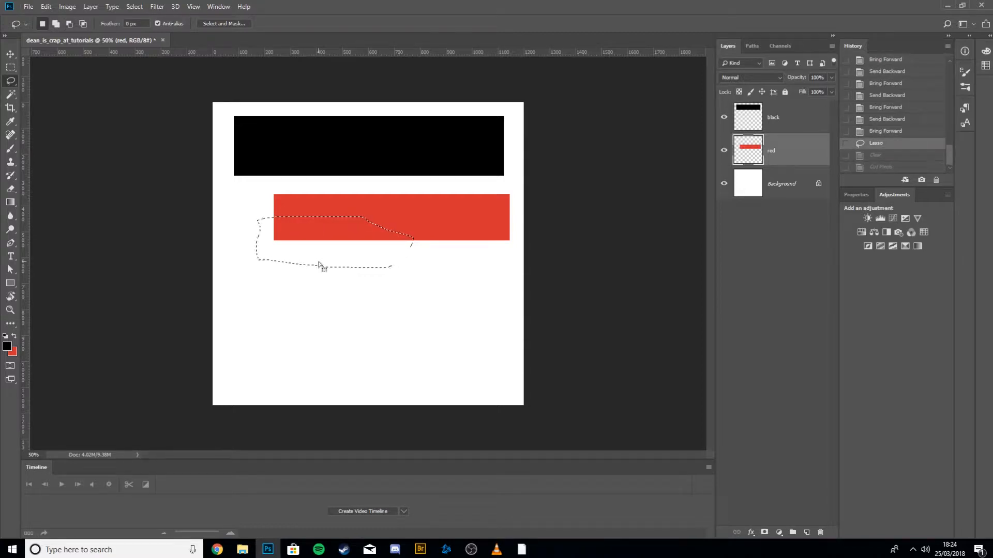
{"action": "key", "text": "ctrl+d"}
Select all three layers and merge them into a single layer, then deselect.
{"action": "left_click", "coordinate": [10, 94]}
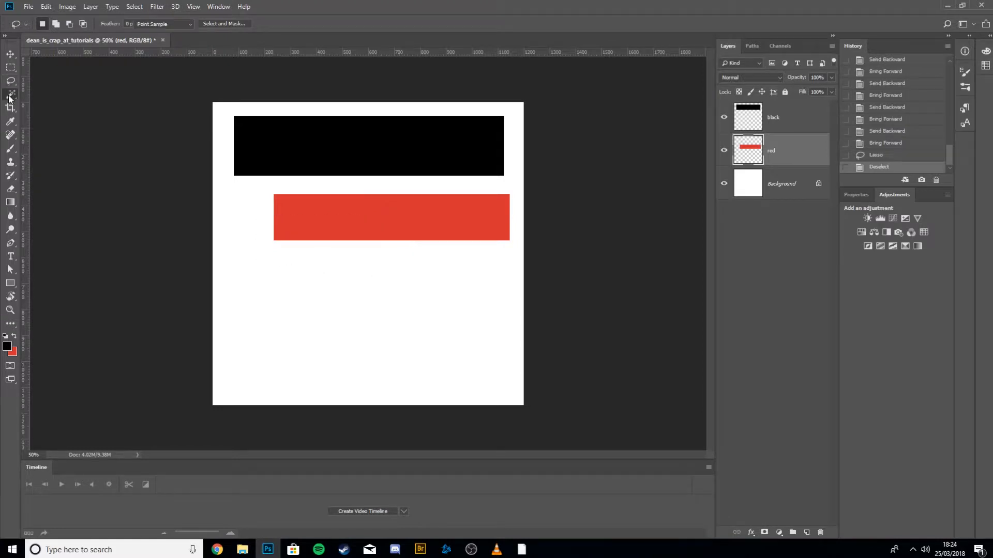
{"action": "left_click", "coordinate": [308, 149]}
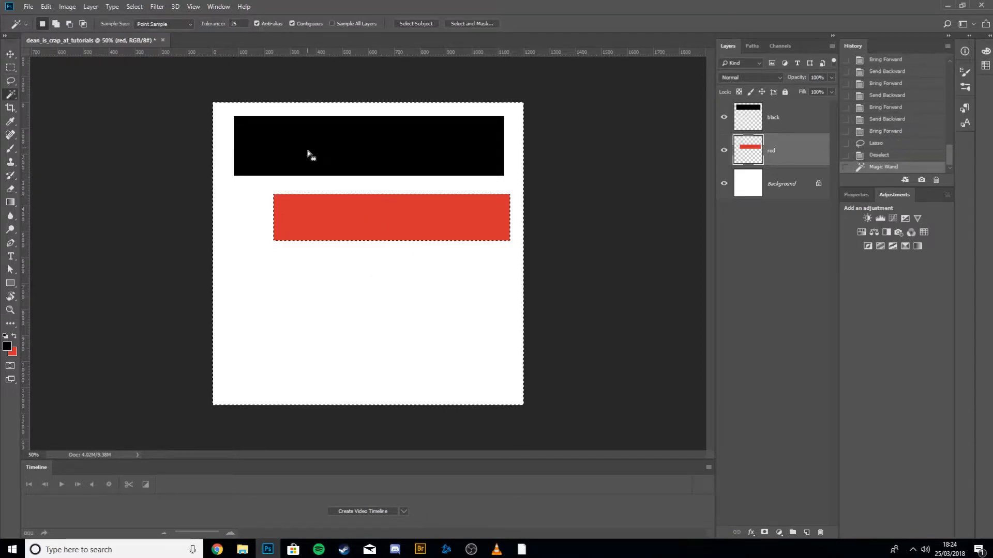
{"action": "left_click", "coordinate": [782, 172]}
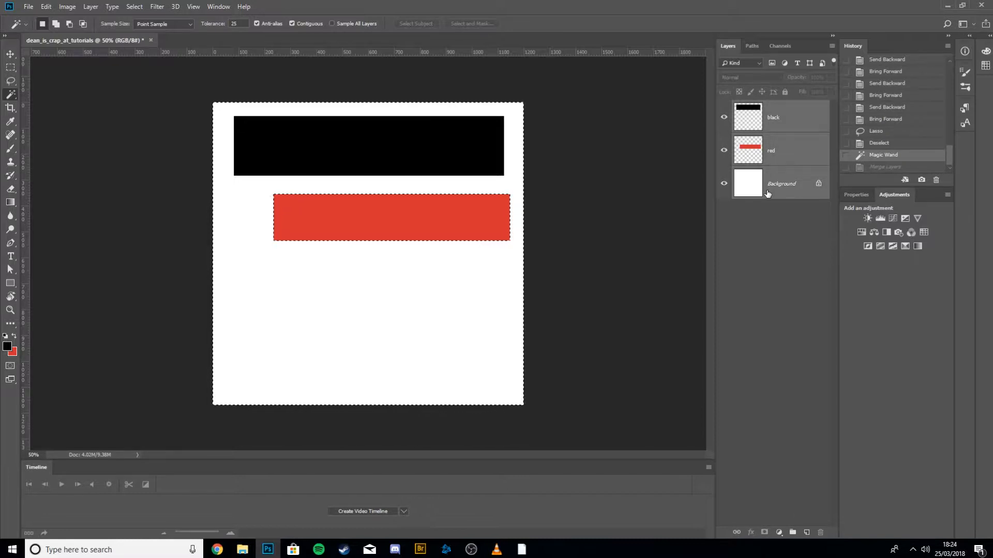
{"action": "key", "text": "ctrl+e"}
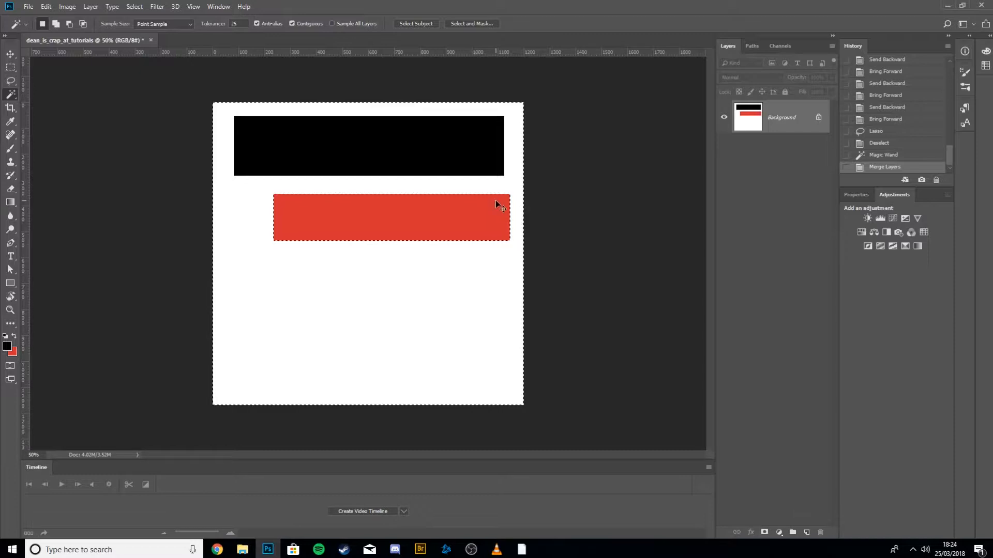
{"action": "key", "text": "ctrl+d"}
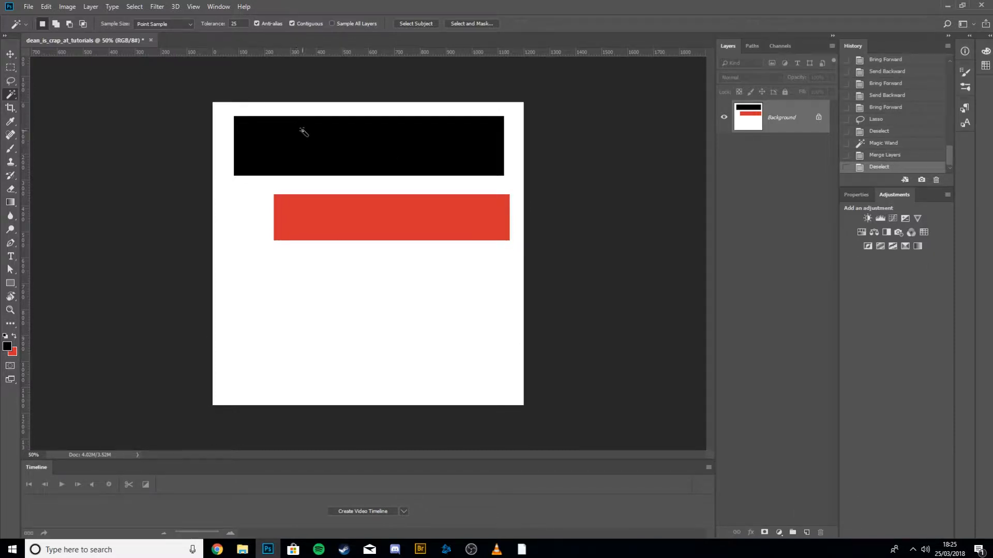
Toggle the selection with undo, deselect, reselect and deselect again.
{"action": "key", "text": "ctrl+z"}
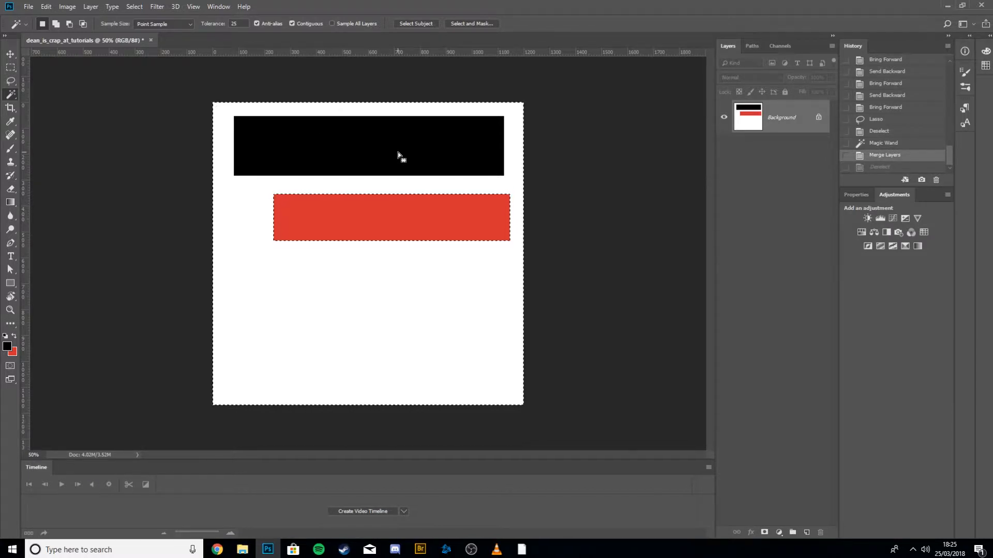
{"action": "key", "text": "ctrl+d"}
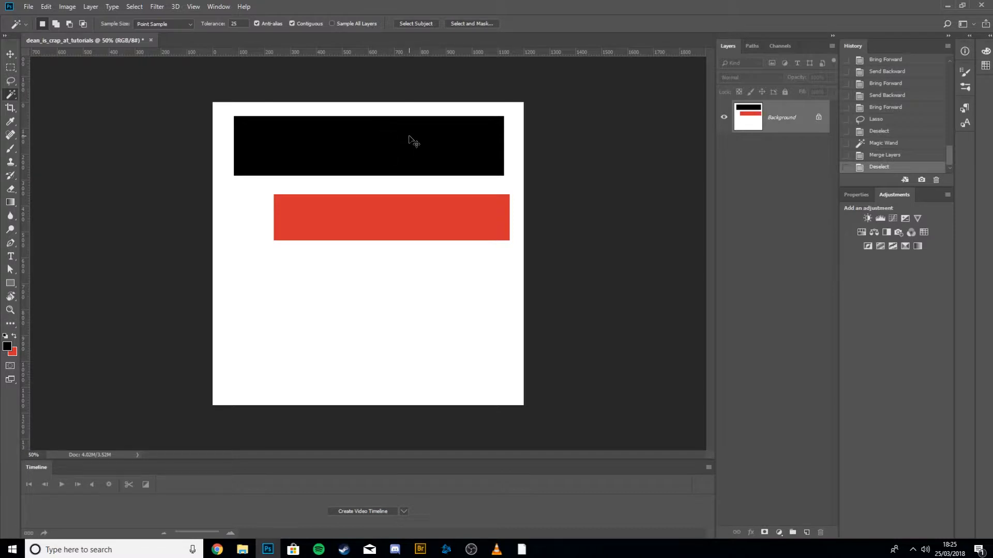
{"action": "key", "text": "ctrl+shift+d"}
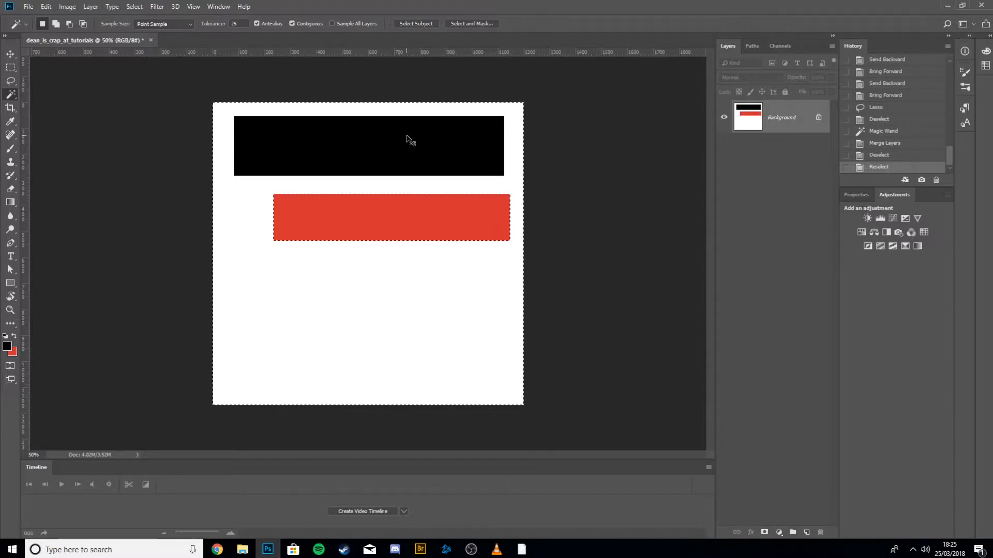
{"action": "key", "text": "ctrl+d"}
Select the black bar, the white background and the red bar in turn with the Magic Wand.
{"action": "left_click", "coordinate": [407, 139]}
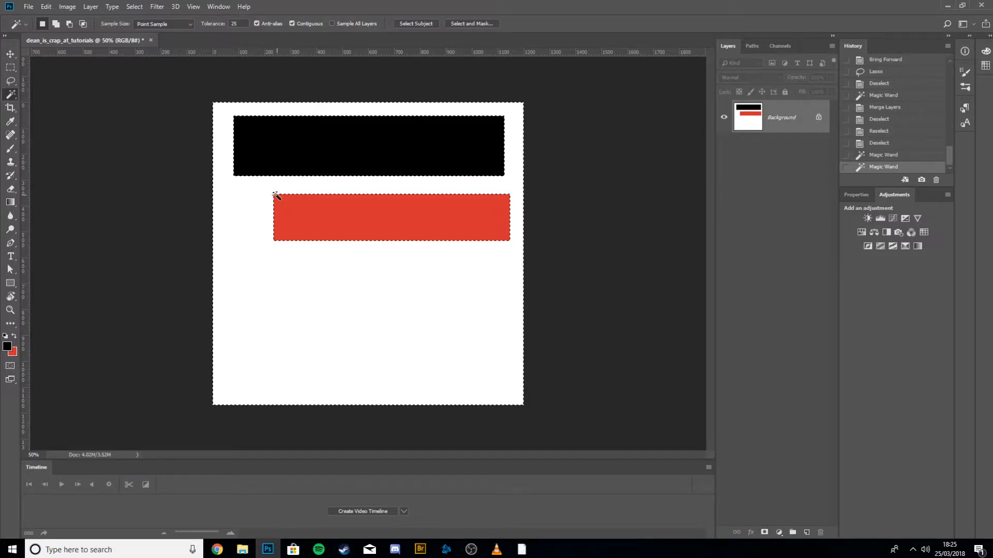
{"action": "left_click", "coordinate": [257, 112]}
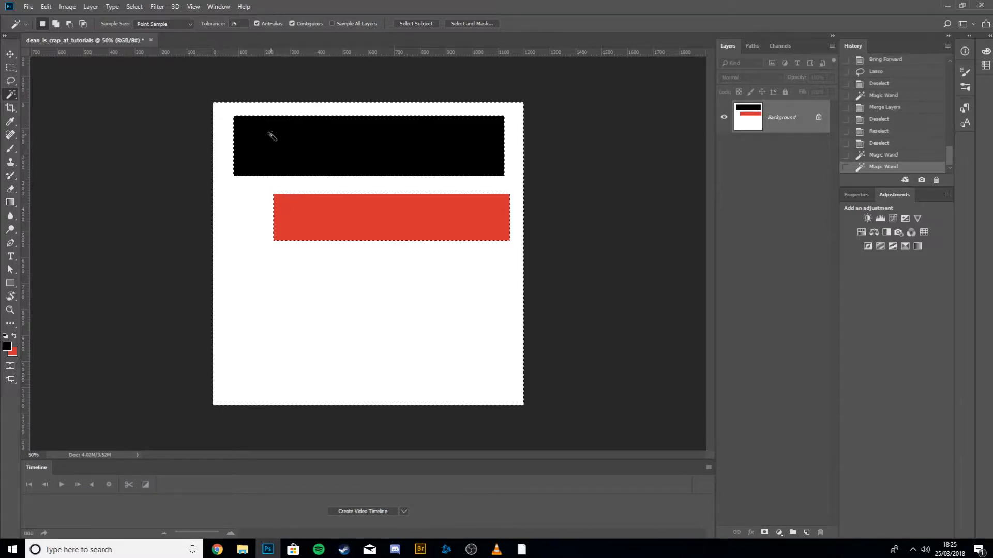
{"action": "left_click", "coordinate": [287, 138]}
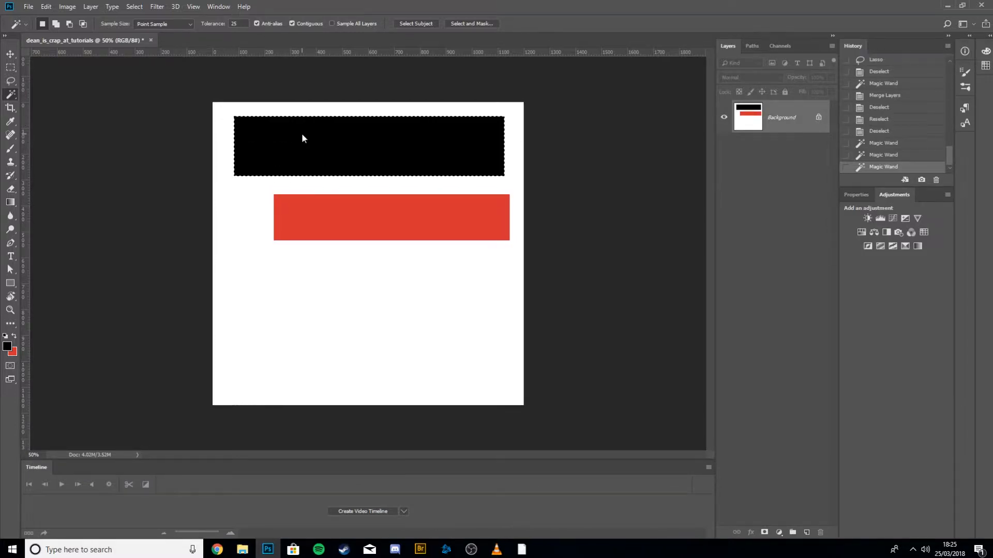
{"action": "left_click", "coordinate": [361, 221]}
{"action": "left_click", "coordinate": [284, 171]}
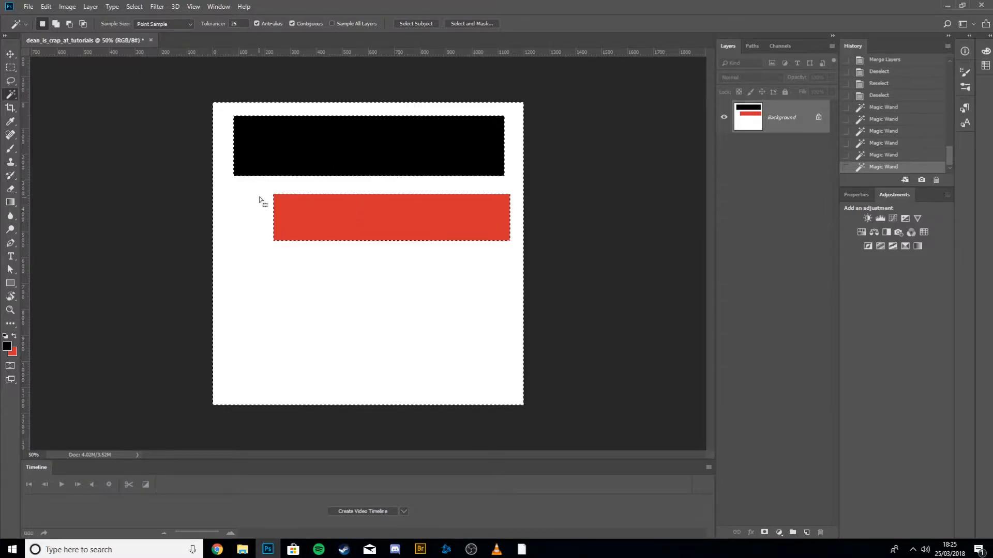
{"action": "left_click", "coordinate": [262, 202]}
{"action": "left_click", "coordinate": [421, 230]}
{"action": "left_click", "coordinate": [378, 144]}
{"action": "left_click", "coordinate": [439, 224]}
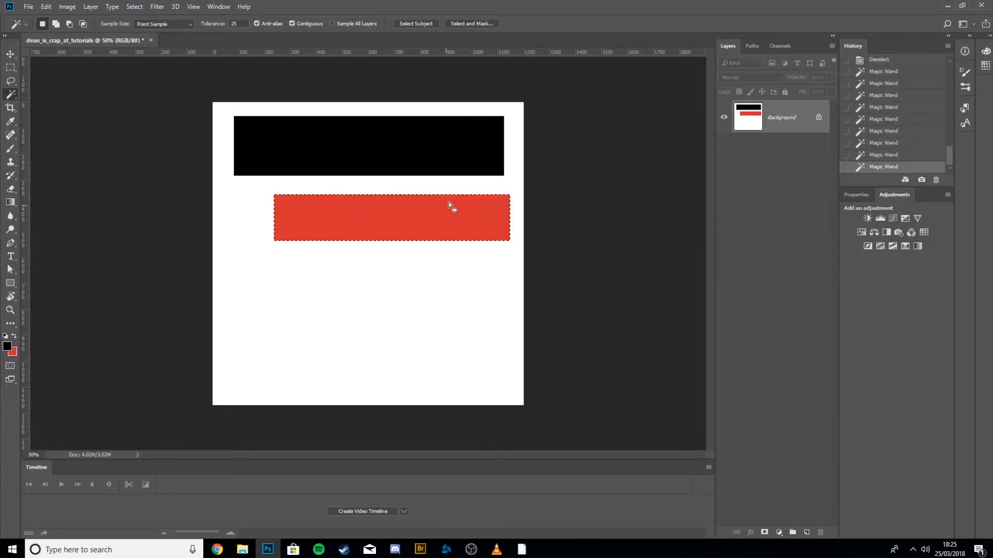
{"action": "left_click", "coordinate": [519, 203]}
Crop the canvas's bottom edge up to just below the red bar, then undo the crop and deselect.
{"action": "key", "text": "c"}
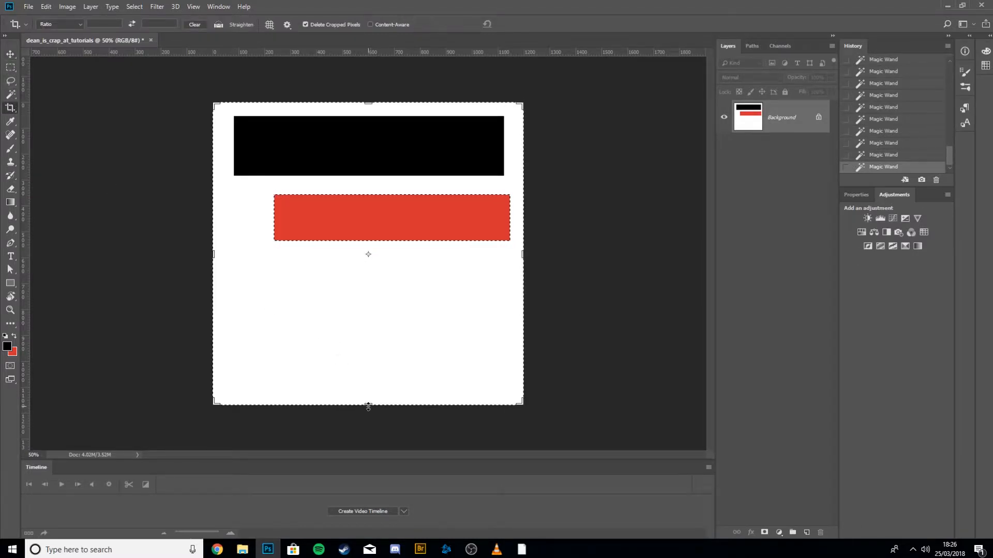
{"action": "left_click_drag", "start_coordinate": [369, 405], "coordinate": [365, 334]}
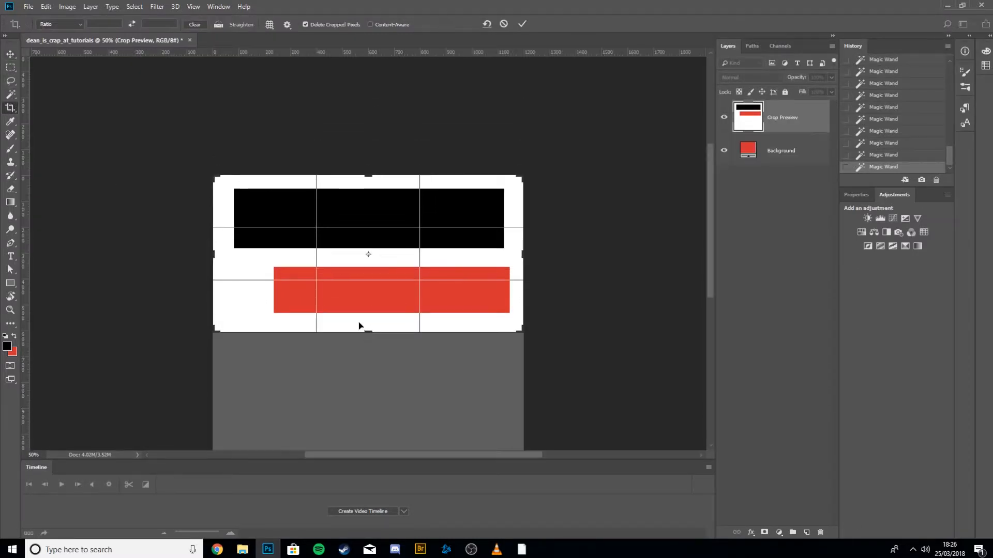
{"action": "key", "text": "Return"}
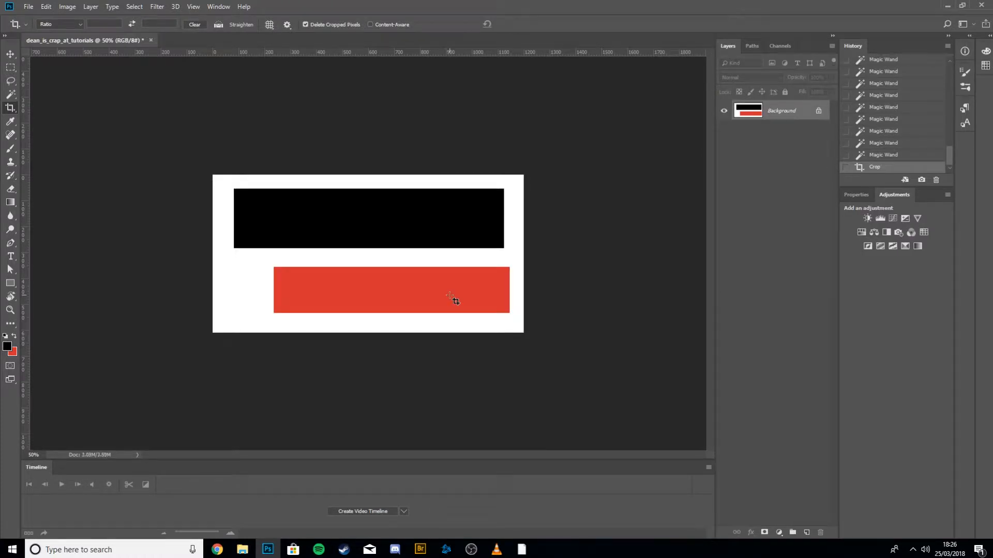
{"action": "key", "text": "ctrl+z"}
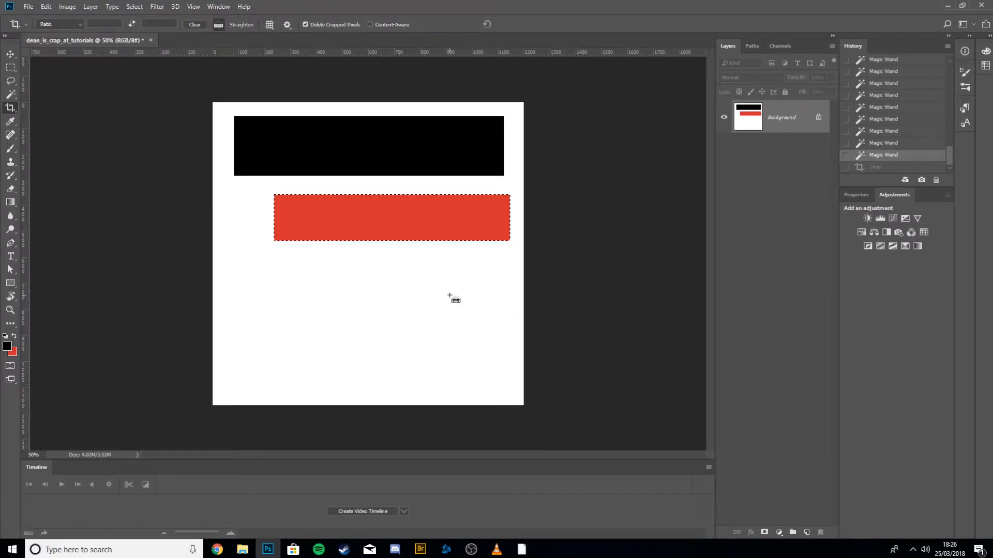
{"action": "key", "text": "ctrl+d"}
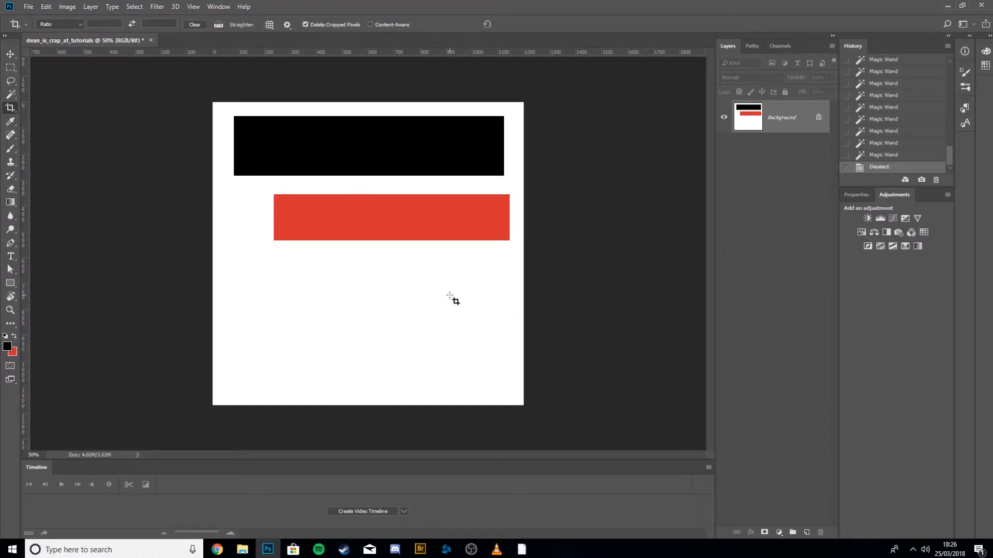
Crop the image to a rectangular marquee drawn around the upper part of the canvas containing both bars, then deselect.
{"action": "key", "text": "m"}
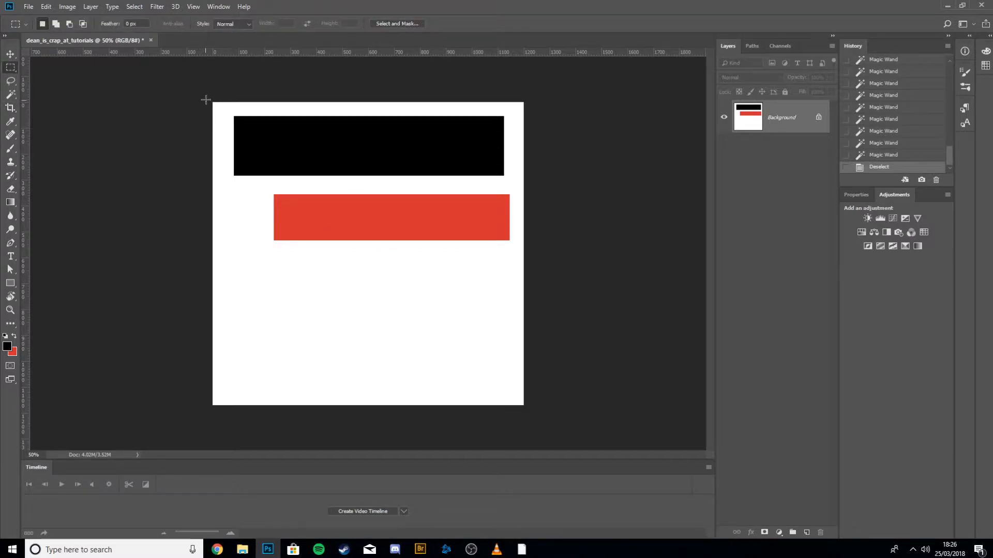
{"action": "left_click_drag", "start_coordinate": [207, 97], "coordinate": [524, 269]}
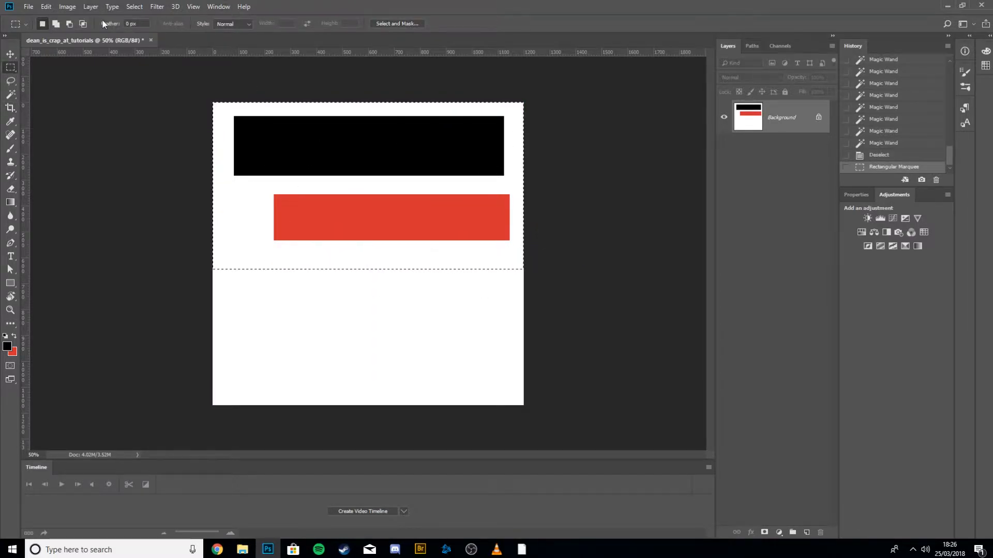
{"action": "left_click", "coordinate": [67, 6]}
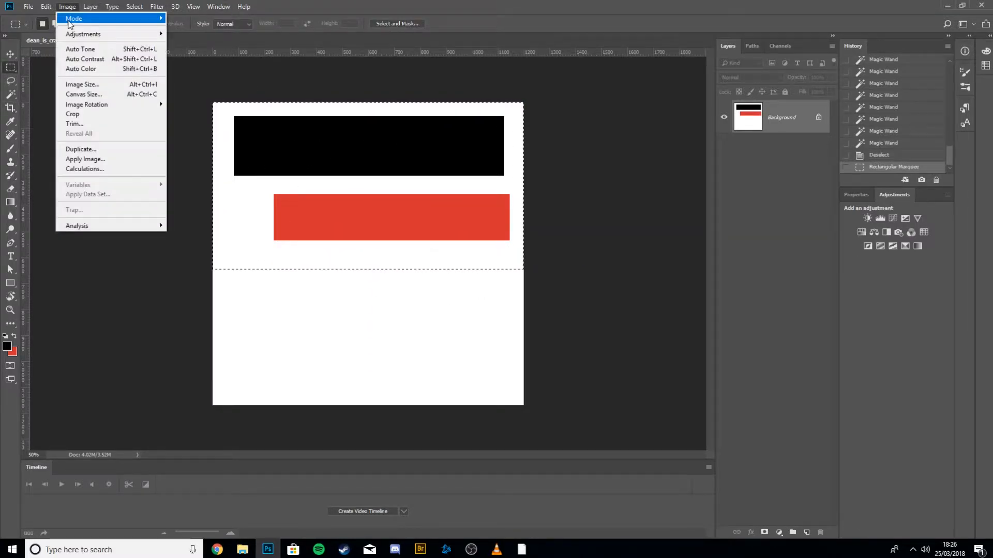
{"action": "left_click", "coordinate": [86, 115]}
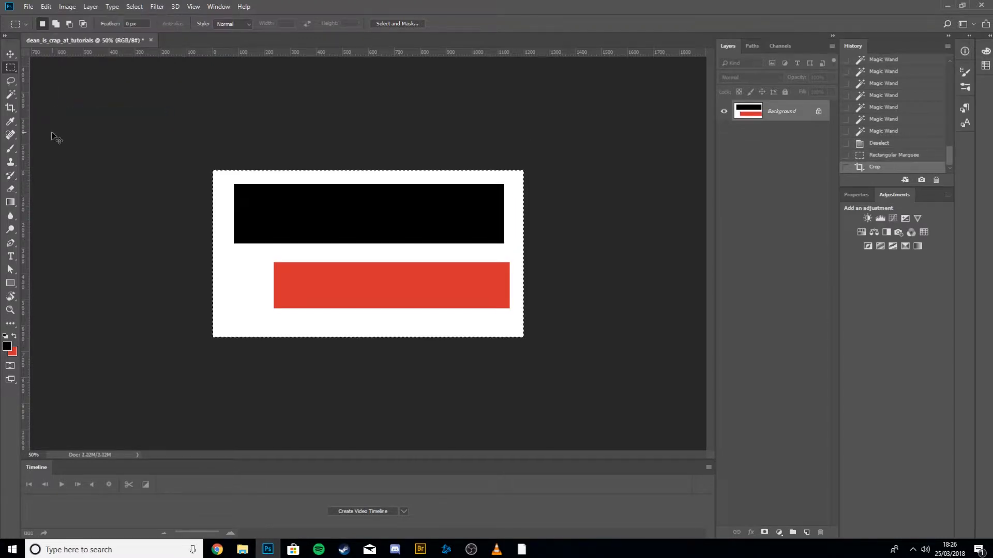
{"action": "key", "text": "ctrl+d"}
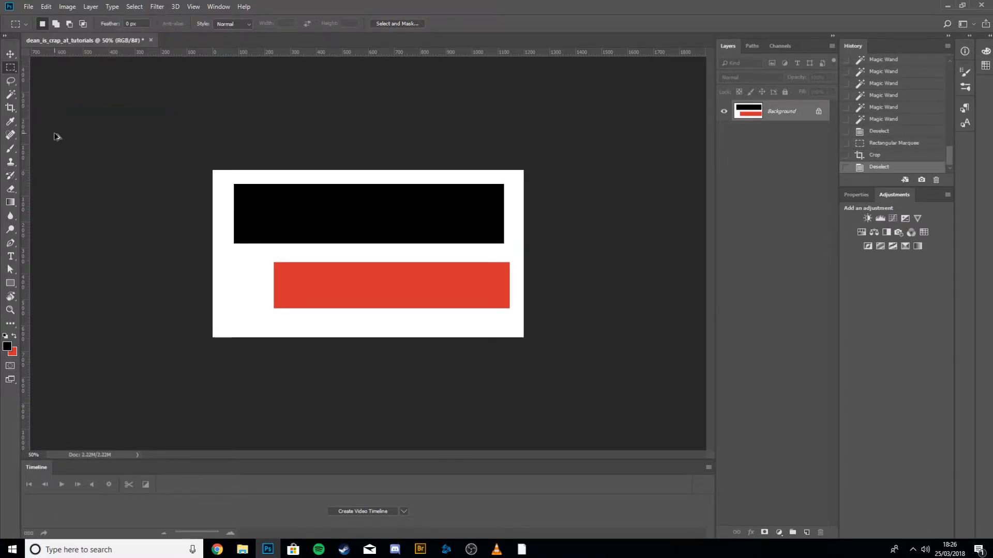
Undo the deselect and the crop, then deselect.
{"action": "key", "text": "ctrl+z"}
{"action": "key", "text": "ctrl+alt+z"}
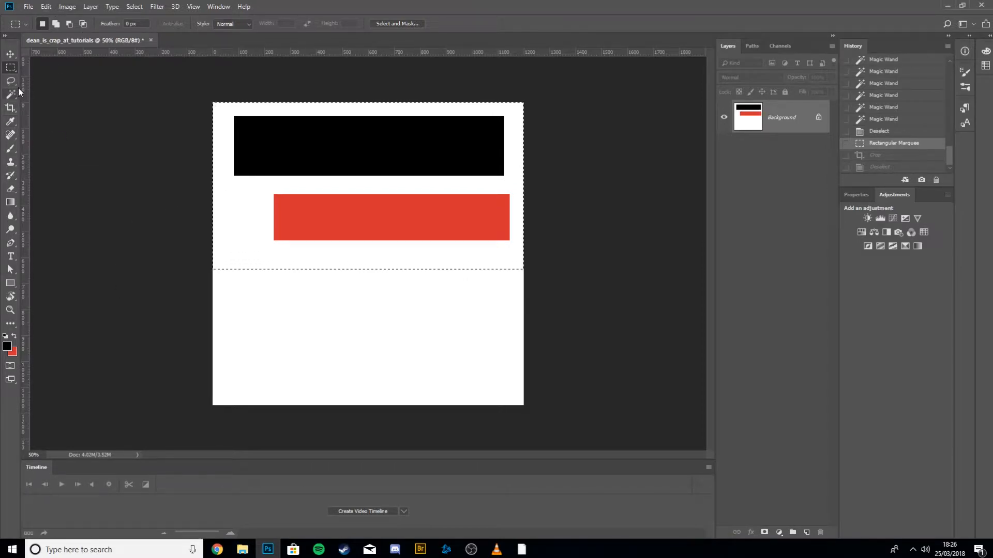
{"action": "key", "text": "ctrl+d"}
Create a new layer and draw a cartoon face below the red bar with the Brush tool.
{"action": "left_click", "coordinate": [10, 137]}
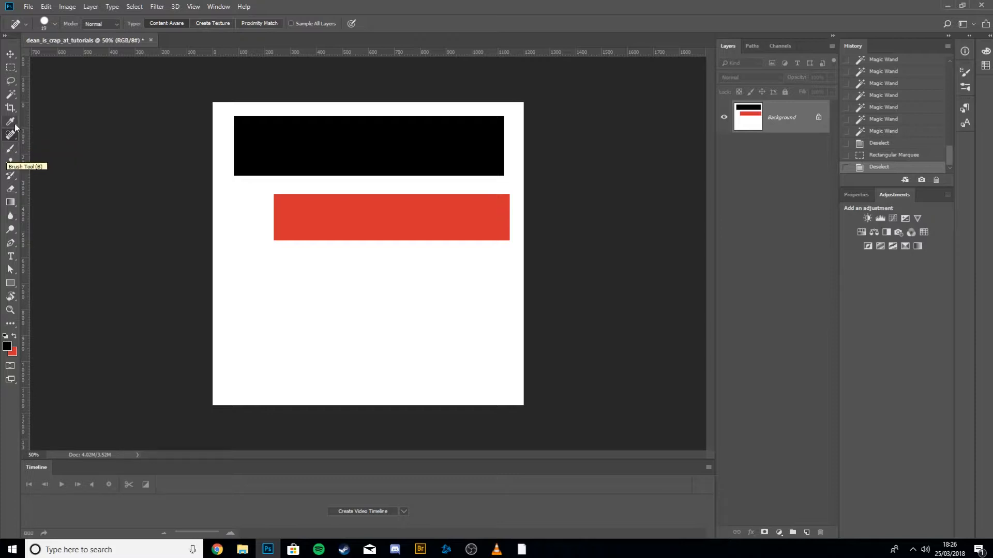
{"action": "left_click", "coordinate": [11, 151]}
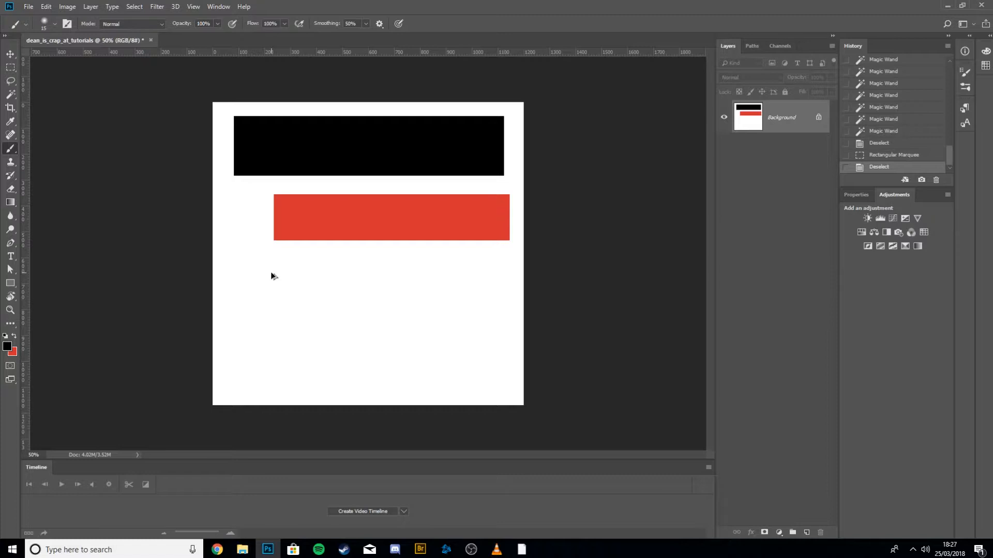
{"action": "key", "text": "ctrl+shift+alt+n"}
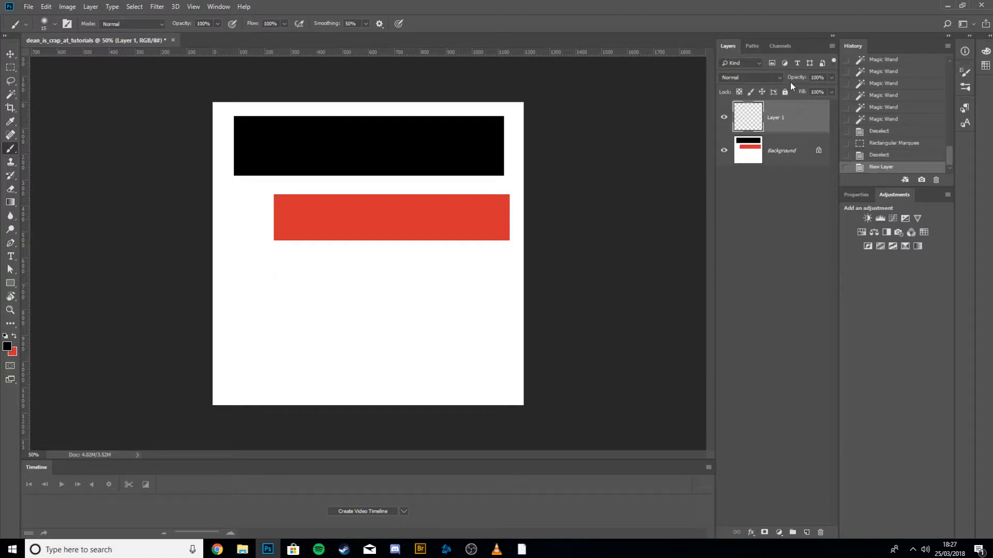
{"action": "mouse_move", "coordinate": [320, 305]}
{"action": "left_mouse_down"}
{"action": "mouse_move", "coordinate": [315, 286]}
{"action": "mouse_move", "coordinate": [336, 283]}
{"action": "mouse_move", "coordinate": [354, 308]}
{"action": "mouse_move", "coordinate": [377, 314]}
{"action": "mouse_move", "coordinate": [377, 293]}
{"action": "left_mouse_up"}
{"action": "left_click", "coordinate": [330, 299]}
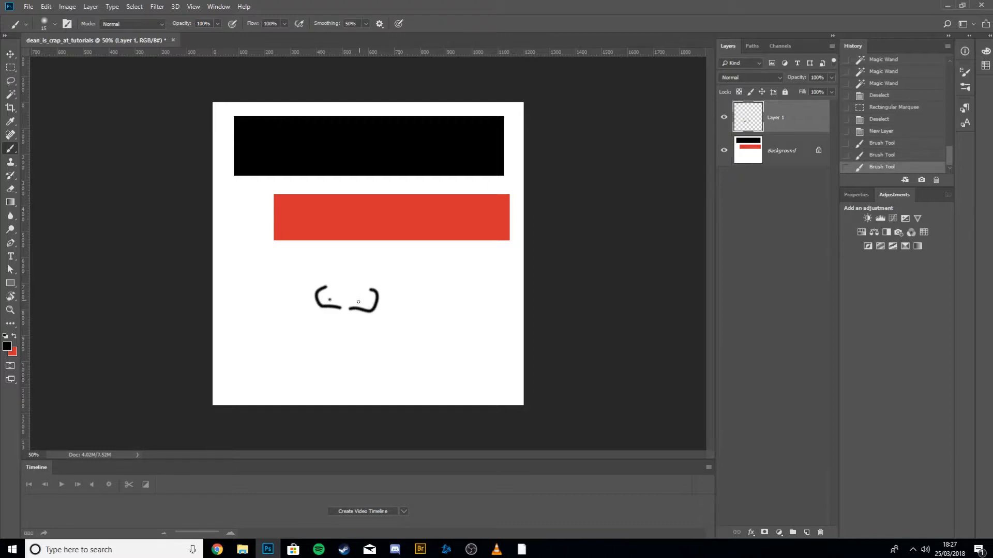
{"action": "left_click", "coordinate": [358, 302]}
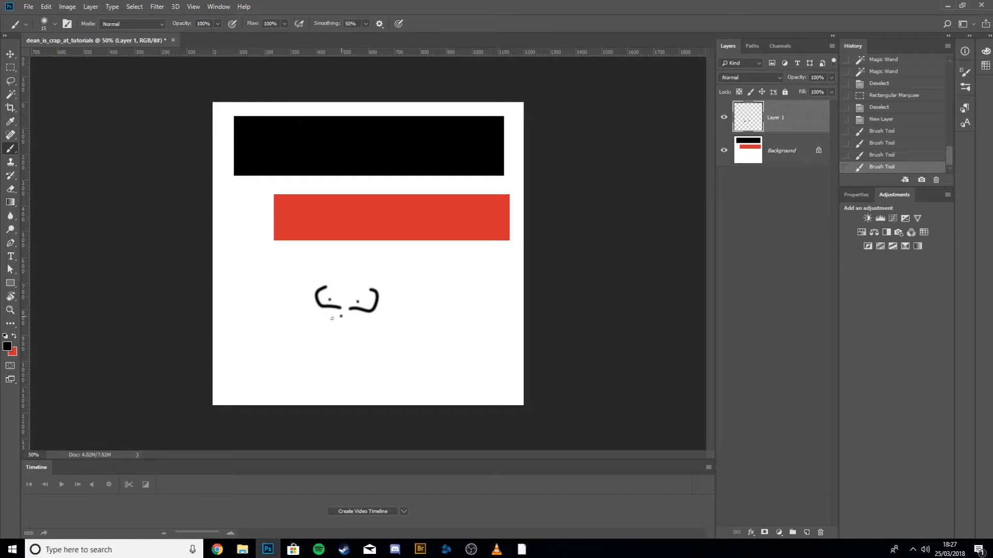
{"action": "mouse_move", "coordinate": [340, 316]}
{"action": "left_mouse_down"}
{"action": "mouse_move", "coordinate": [339, 327]}
{"action": "mouse_move", "coordinate": [356, 335]}
{"action": "left_mouse_up"}
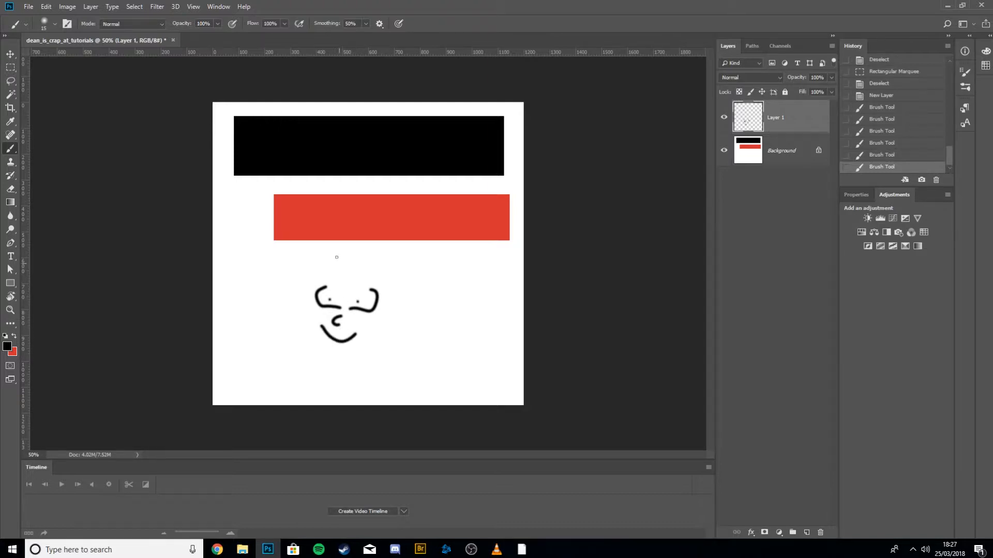
{"action": "mouse_move", "coordinate": [333, 273]}
{"action": "left_mouse_down"}
{"action": "mouse_move", "coordinate": [342, 294]}
{"action": "mouse_move", "coordinate": [345, 275]}
{"action": "mouse_move", "coordinate": [349, 294]}
{"action": "mouse_move", "coordinate": [358, 274]}
{"action": "left_mouse_up"}
{"action": "left_click_drag", "start_coordinate": [301, 313], "coordinate": [309, 319]}
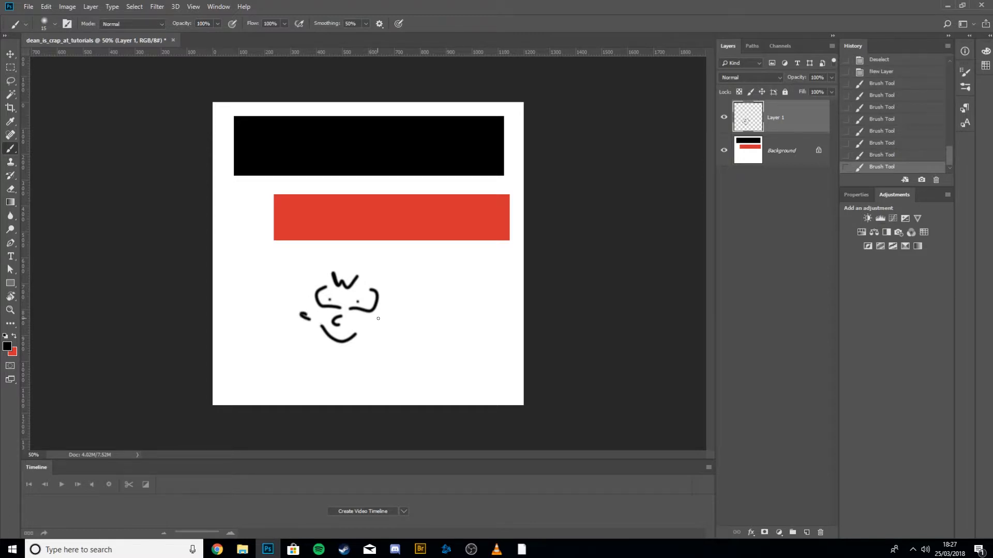
{"action": "mouse_move", "coordinate": [395, 326]}
{"action": "left_mouse_down"}
{"action": "mouse_move", "coordinate": [357, 351]}
{"action": "mouse_move", "coordinate": [325, 352]}
{"action": "mouse_move", "coordinate": [311, 332]}
{"action": "left_mouse_up"}
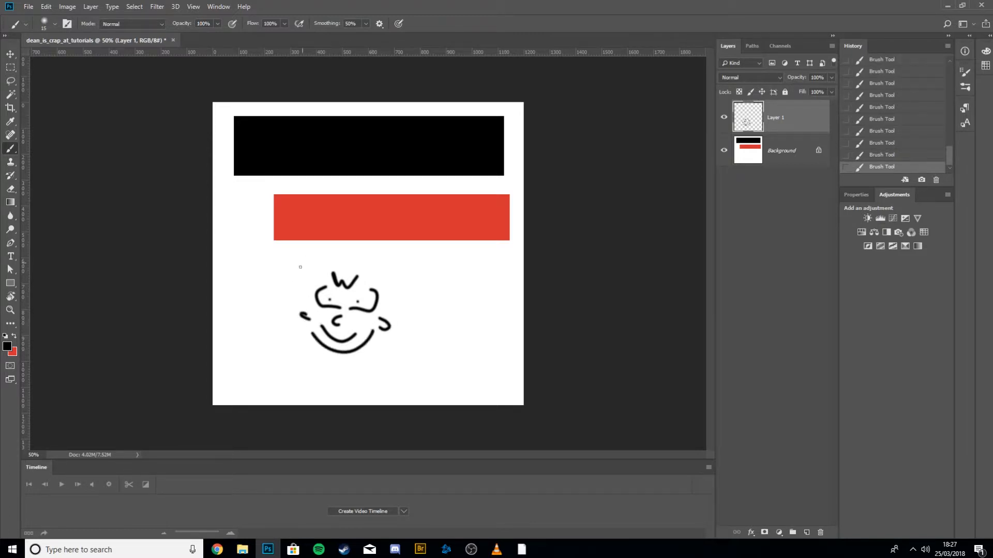
{"action": "left_click_drag", "start_coordinate": [306, 288], "coordinate": [302, 299]}
{"action": "mouse_move", "coordinate": [384, 310]}
{"action": "left_mouse_down"}
{"action": "mouse_move", "coordinate": [383, 283]}
{"action": "mouse_move", "coordinate": [373, 285]}
{"action": "mouse_move", "coordinate": [386, 284]}
{"action": "left_mouse_up"}
{"action": "left_click_drag", "start_coordinate": [327, 278], "coordinate": [312, 282]}
Rename the new layer as face.
{"action": "double_click", "coordinate": [775, 125]}
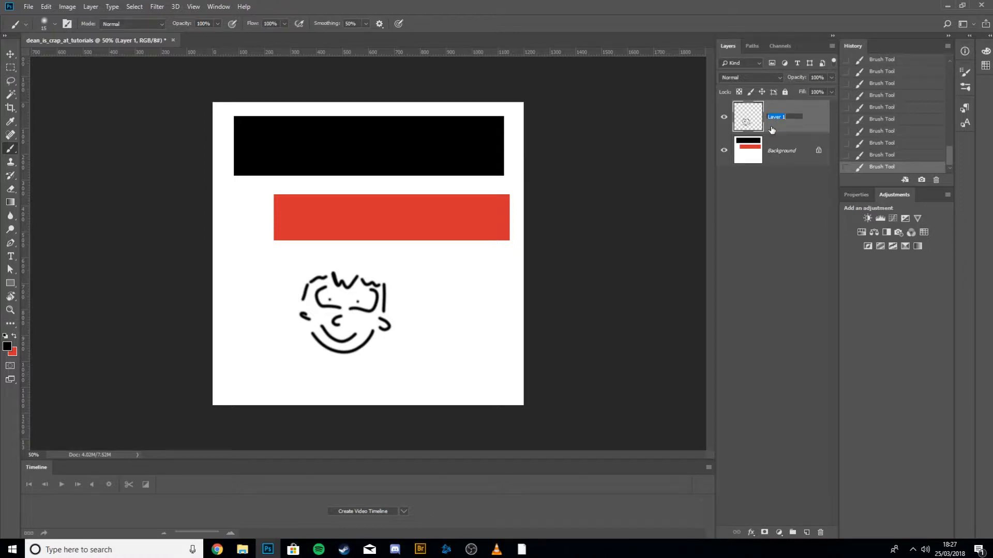
{"action": "type", "text": "face"}
{"action": "key", "text": "Return"}
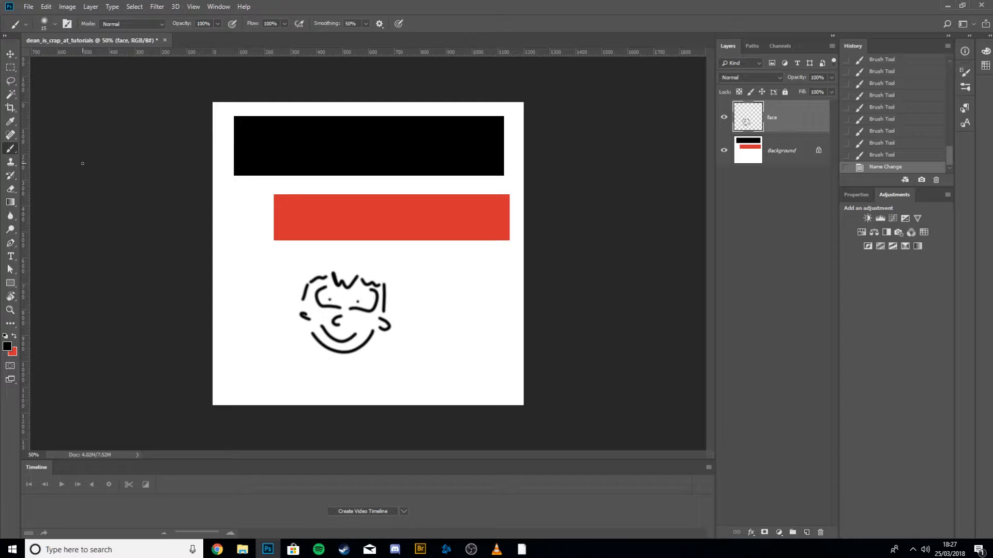
Open the recent image 92.jpg.
{"action": "left_click", "coordinate": [29, 6]}
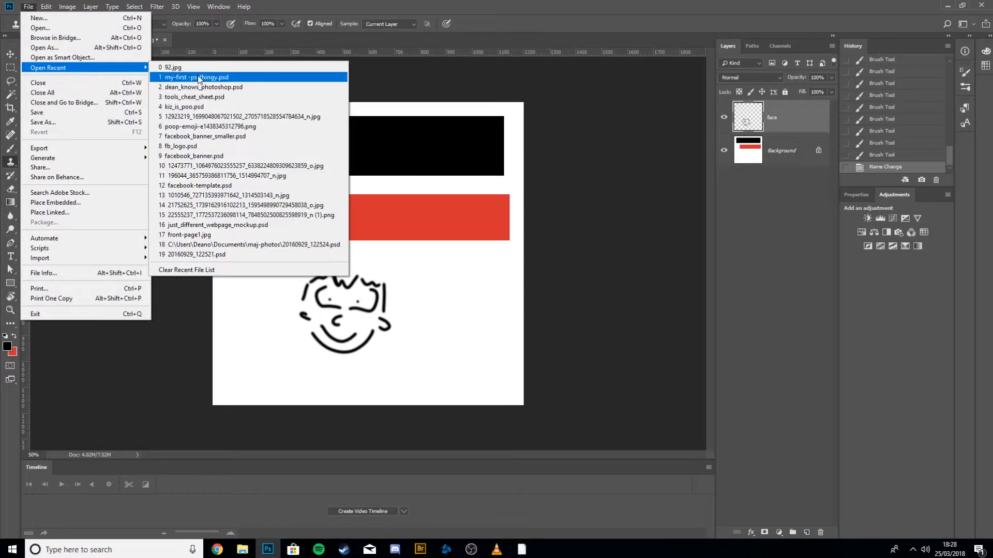
{"action": "left_click", "coordinate": [191, 72]}
Try a Clone Stamp stroke in the sky above the plane, then undo it.
{"action": "key", "text": "s"}
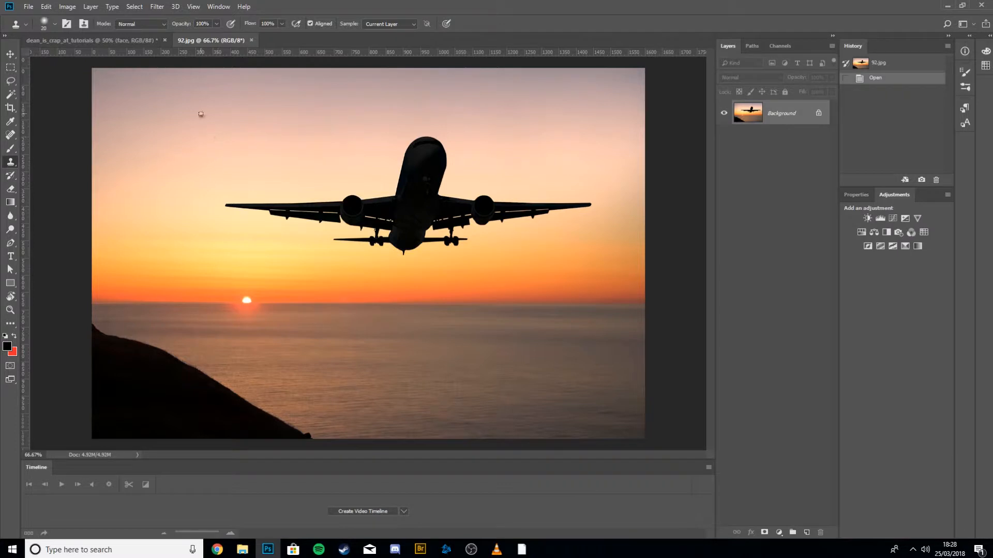
{"action": "mouse_move", "coordinate": [201, 113]}
{"action": "left_mouse_down"}
{"action": "mouse_move", "coordinate": [201, 144]}
{"action": "mouse_move", "coordinate": [204, 118]}
{"action": "mouse_move", "coordinate": [185, 102]}
{"action": "mouse_move", "coordinate": [219, 108]}
{"action": "mouse_move", "coordinate": [177, 137]}
{"action": "mouse_move", "coordinate": [193, 110]}
{"action": "mouse_move", "coordinate": [216, 114]}
{"action": "mouse_move", "coordinate": [174, 115]}
{"action": "mouse_move", "coordinate": [281, 115]}
{"action": "mouse_move", "coordinate": [174, 122]}
{"action": "mouse_move", "coordinate": [224, 131]}
{"action": "mouse_move", "coordinate": [259, 124]}
{"action": "mouse_move", "coordinate": [215, 135]}
{"action": "mouse_move", "coordinate": [287, 118]}
{"action": "mouse_move", "coordinate": [280, 131]}
{"action": "mouse_move", "coordinate": [278, 114]}
{"action": "mouse_move", "coordinate": [259, 127]}
{"action": "mouse_move", "coordinate": [286, 123]}
{"action": "mouse_move", "coordinate": [263, 132]}
{"action": "mouse_move", "coordinate": [280, 119]}
{"action": "mouse_move", "coordinate": [212, 123]}
{"action": "left_mouse_up"}
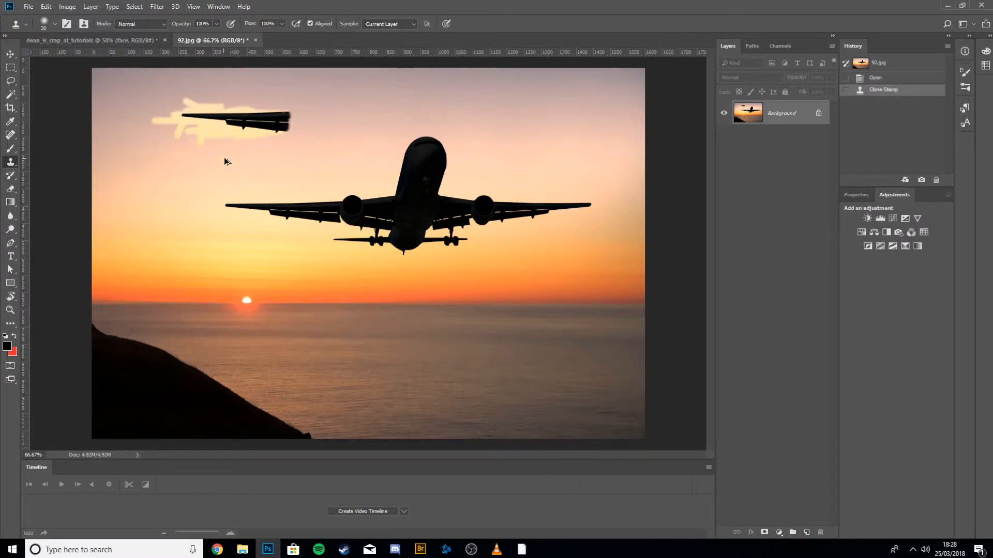
{"action": "key", "text": "ctrl+z"}
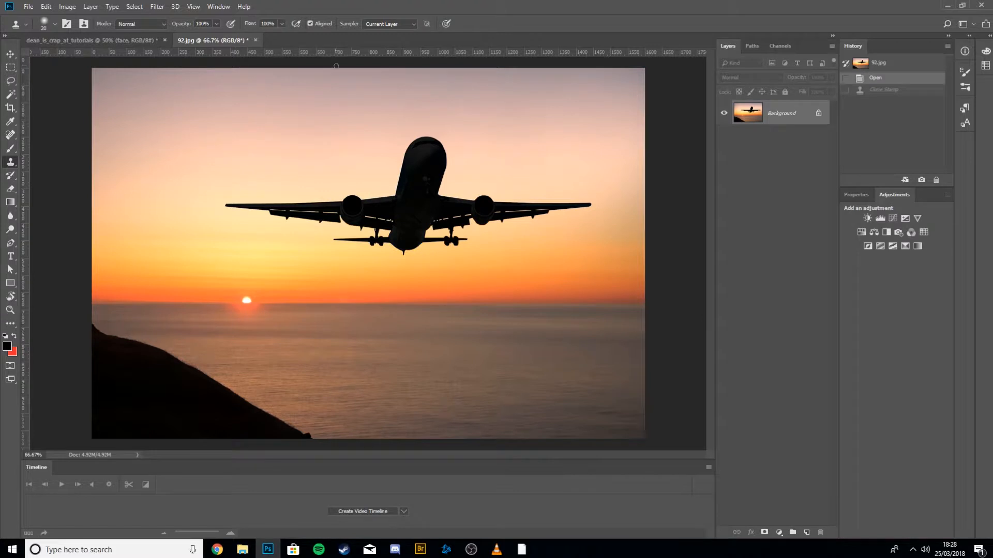
Set the Clone Stamp's sample mode to Current & Below.
{"action": "left_click", "coordinate": [389, 25]}
{"action": "left_click", "coordinate": [385, 39]}
{"action": "left_click", "coordinate": [381, 26]}
{"action": "left_click", "coordinate": [377, 26]}
{"action": "left_click", "coordinate": [380, 25]}
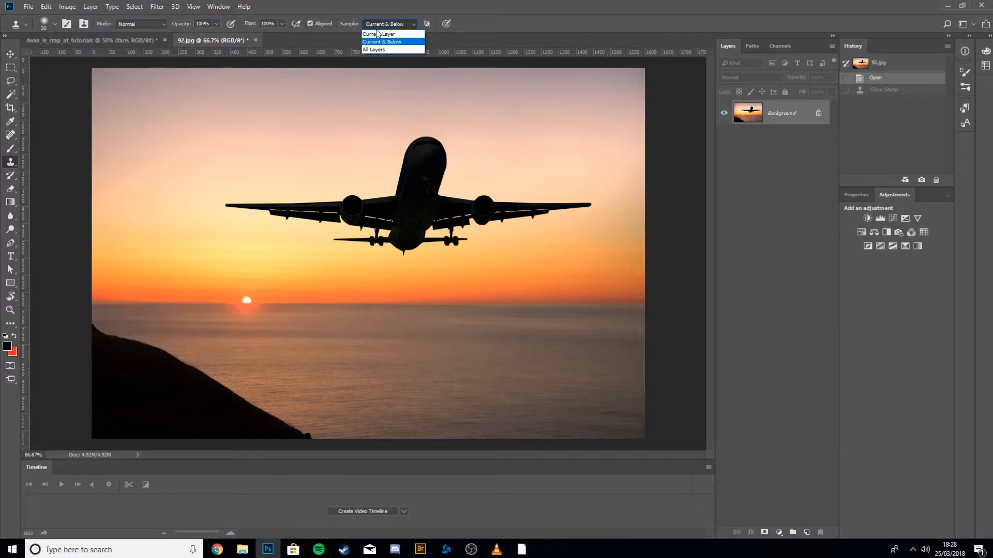
{"action": "left_click", "coordinate": [377, 27]}
{"action": "left_click", "coordinate": [380, 26]}
{"action": "left_click", "coordinate": [378, 34]}
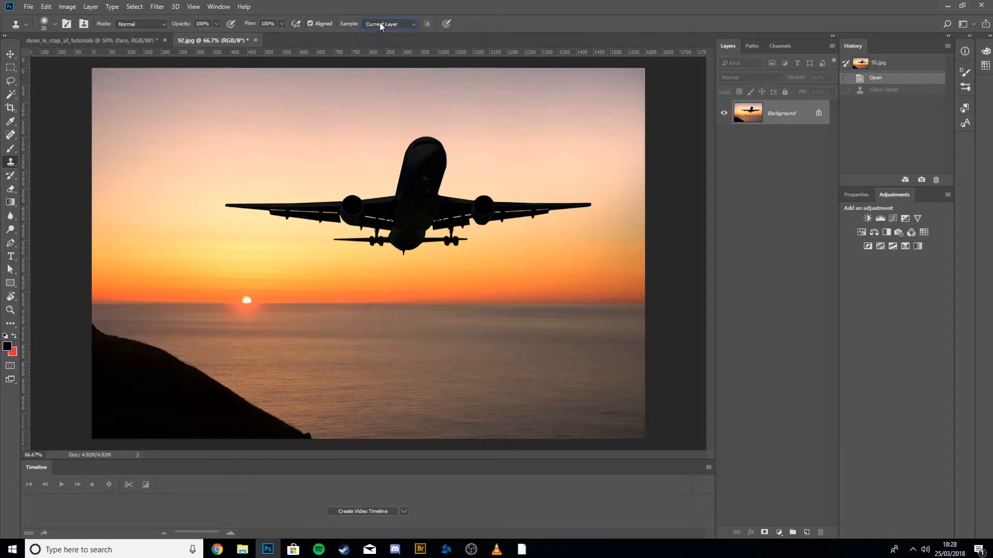
{"action": "left_click", "coordinate": [378, 25]}
{"action": "left_click", "coordinate": [377, 43]}
Add a new layer, enlarge the brush and try cloning the plane onto it, then undo the stroke.
{"action": "left_click", "coordinate": [806, 533]}
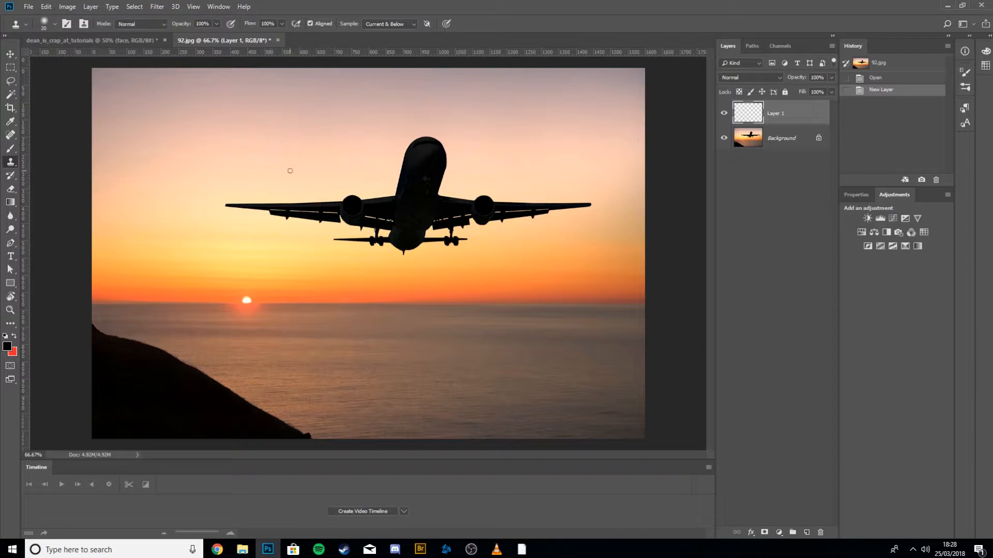
{"action": "key", "text": "bracketright"}
{"action": "key", "text": "bracketright"}
{"action": "key", "text": "bracketright"}
{"action": "key", "text": "bracketright"}
{"action": "left_click", "coordinate": [237, 132], "text": "alt"}
{"action": "mouse_move", "coordinate": [259, 216]}
{"action": "left_mouse_down"}
{"action": "mouse_move", "coordinate": [236, 204]}
{"action": "mouse_move", "coordinate": [344, 207]}
{"action": "mouse_move", "coordinate": [355, 227]}
{"action": "mouse_move", "coordinate": [375, 187]}
{"action": "mouse_move", "coordinate": [529, 185]}
{"action": "mouse_move", "coordinate": [373, 168]}
{"action": "mouse_move", "coordinate": [397, 143]}
{"action": "mouse_move", "coordinate": [437, 164]}
{"action": "mouse_move", "coordinate": [406, 174]}
{"action": "left_mouse_up"}
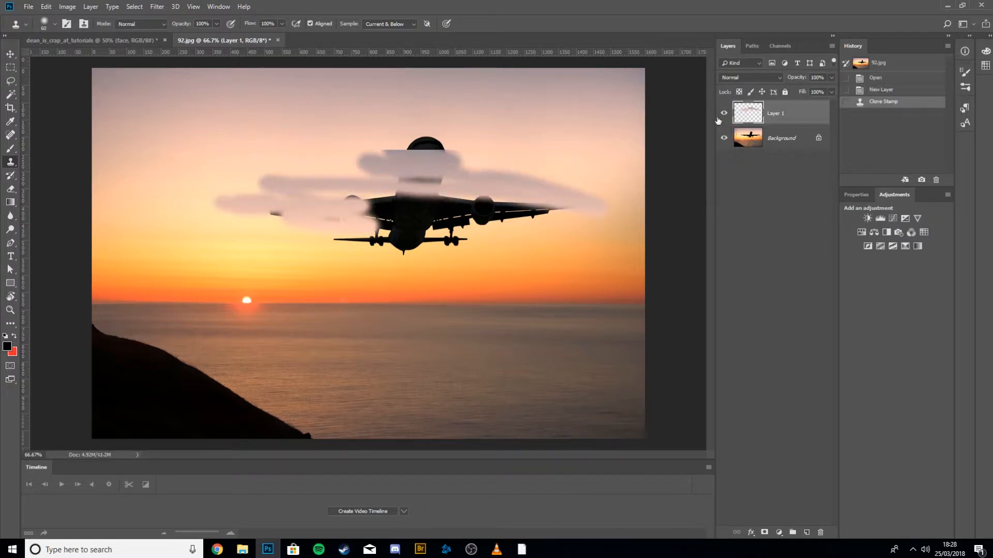
{"action": "key", "text": "ctrl+z"}
{"action": "key", "text": "super"}
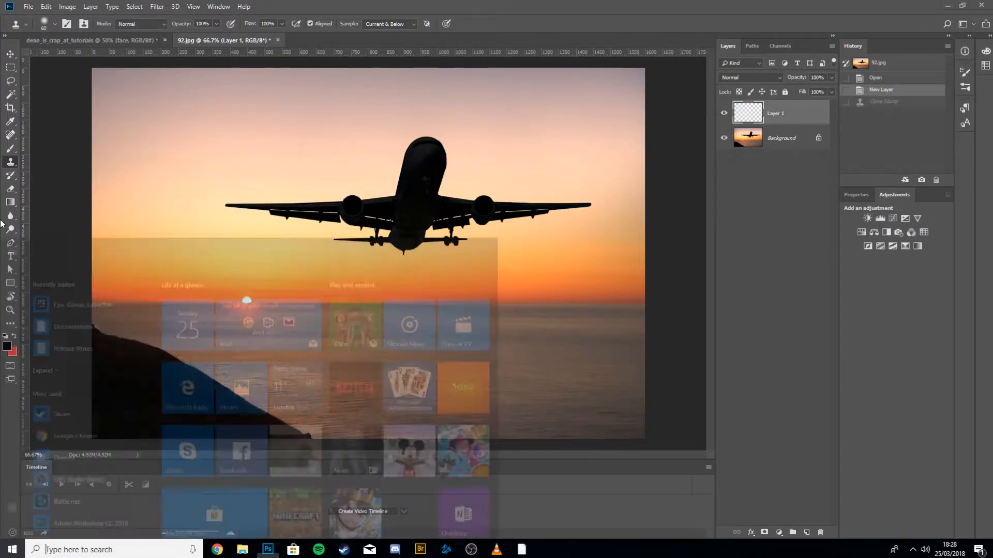
{"action": "key", "text": "super"}
Reselect the Clone Stamp tool and clone the plane in a winding stroke across the sky on the new layer.
{"action": "right_click", "coordinate": [9, 164]}
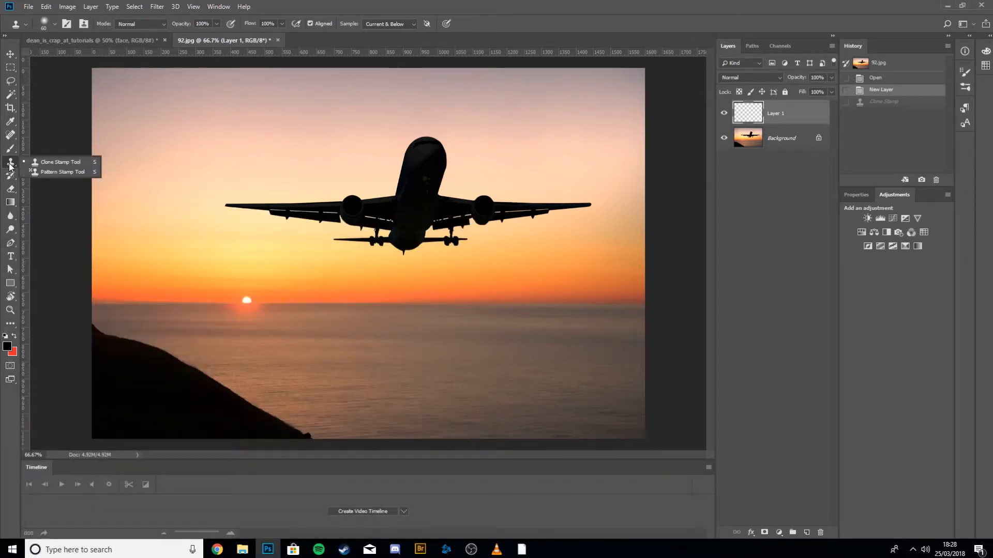
{"action": "left_click", "coordinate": [61, 162]}
{"action": "left_click", "coordinate": [224, 285]}
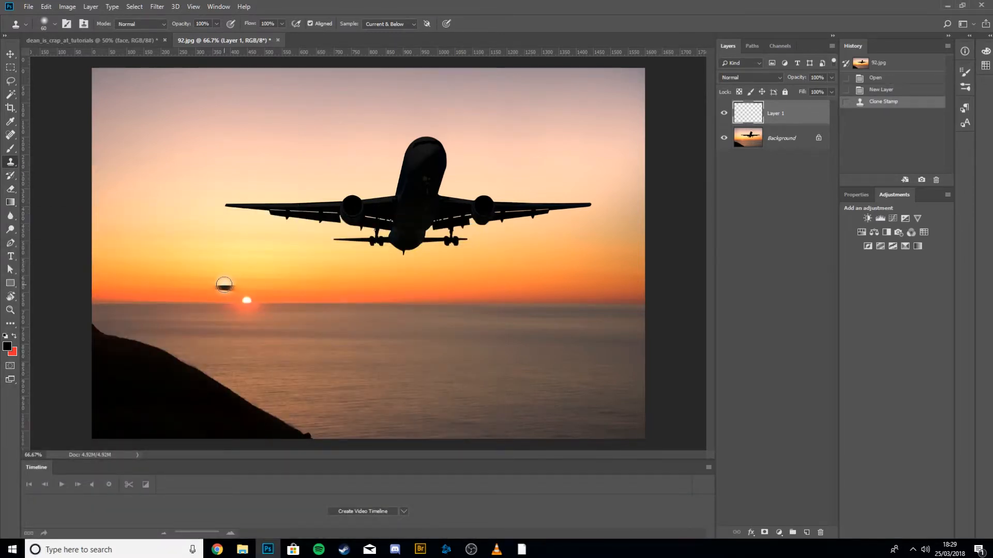
{"action": "key", "text": "super"}
{"action": "key", "text": "super"}
{"action": "left_click", "coordinate": [255, 244], "text": "alt"}
{"action": "mouse_move", "coordinate": [215, 197]}
{"action": "left_mouse_down"}
{"action": "mouse_move", "coordinate": [278, 202]}
{"action": "mouse_move", "coordinate": [214, 198]}
{"action": "mouse_move", "coordinate": [322, 204]}
{"action": "mouse_move", "coordinate": [265, 210]}
{"action": "mouse_move", "coordinate": [270, 224]}
{"action": "mouse_move", "coordinate": [343, 240]}
{"action": "mouse_move", "coordinate": [356, 287]}
{"action": "mouse_move", "coordinate": [278, 316]}
{"action": "mouse_move", "coordinate": [350, 391]}
{"action": "mouse_move", "coordinate": [431, 359]}
{"action": "mouse_move", "coordinate": [449, 269]}
{"action": "mouse_move", "coordinate": [440, 219]}
{"action": "mouse_move", "coordinate": [482, 157]}
{"action": "mouse_move", "coordinate": [343, 168]}
{"action": "left_mouse_up"}
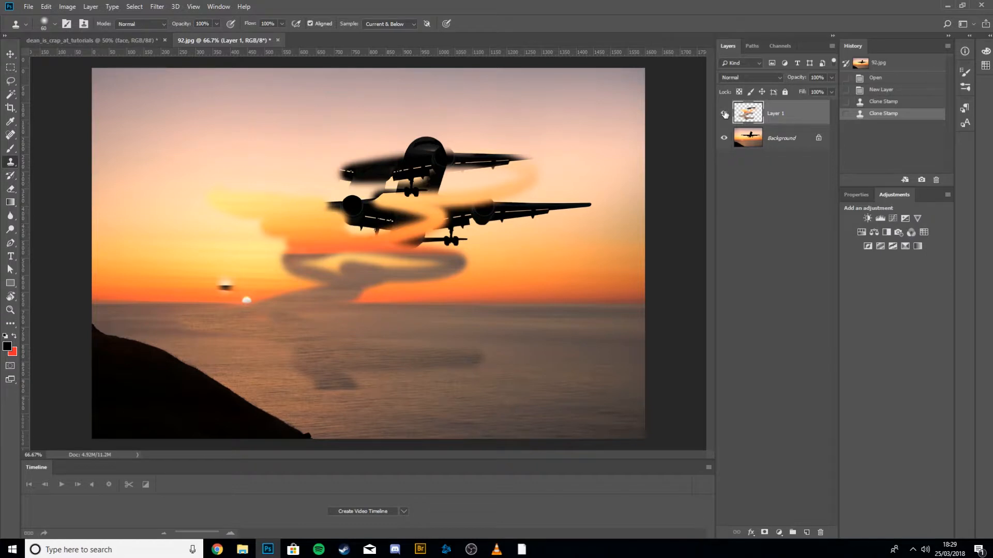
Toggle the cloned layer's visibility on and off repeatedly, then delete the layer.
{"action": "left_click", "coordinate": [724, 114]}
{"action": "left_click", "coordinate": [725, 114]}
{"action": "left_click", "coordinate": [725, 114]}
{"action": "left_click", "coordinate": [724, 114]}
{"action": "left_click", "coordinate": [725, 114]}
{"action": "left_click", "coordinate": [724, 113]}
{"action": "left_click", "coordinate": [724, 114]}
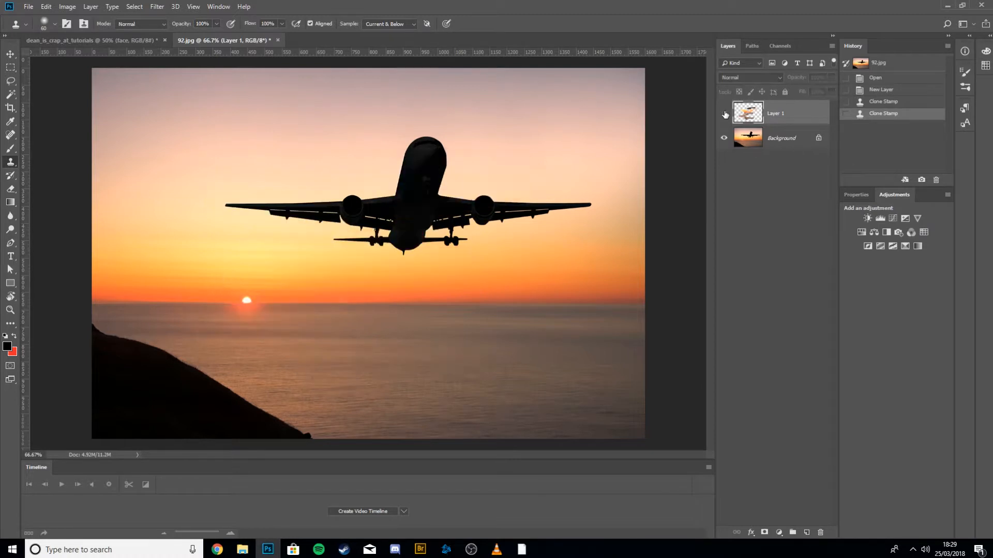
{"action": "left_click", "coordinate": [725, 114]}
{"action": "left_click", "coordinate": [724, 114]}
{"action": "left_click", "coordinate": [725, 114]}
{"action": "left_click", "coordinate": [725, 114]}
{"action": "left_click", "coordinate": [725, 113]}
{"action": "left_click", "coordinate": [725, 114]}
{"action": "left_click", "coordinate": [724, 114]}
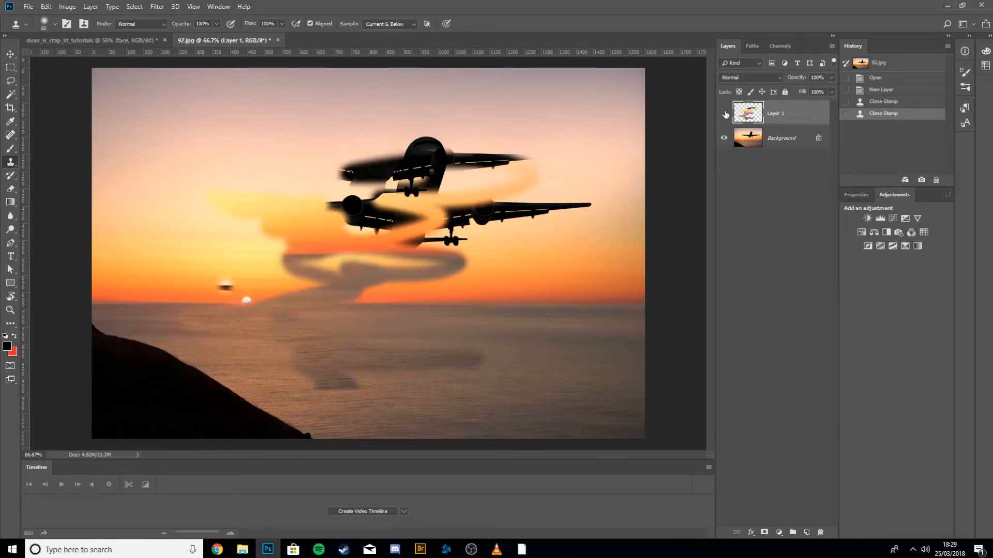
{"action": "left_click", "coordinate": [725, 114]}
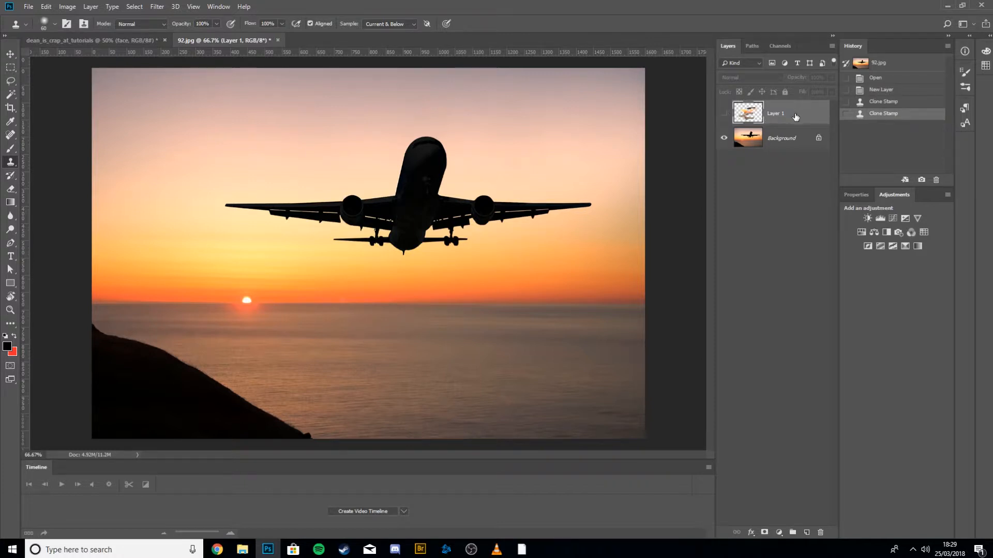
{"action": "key", "text": "Delete"}
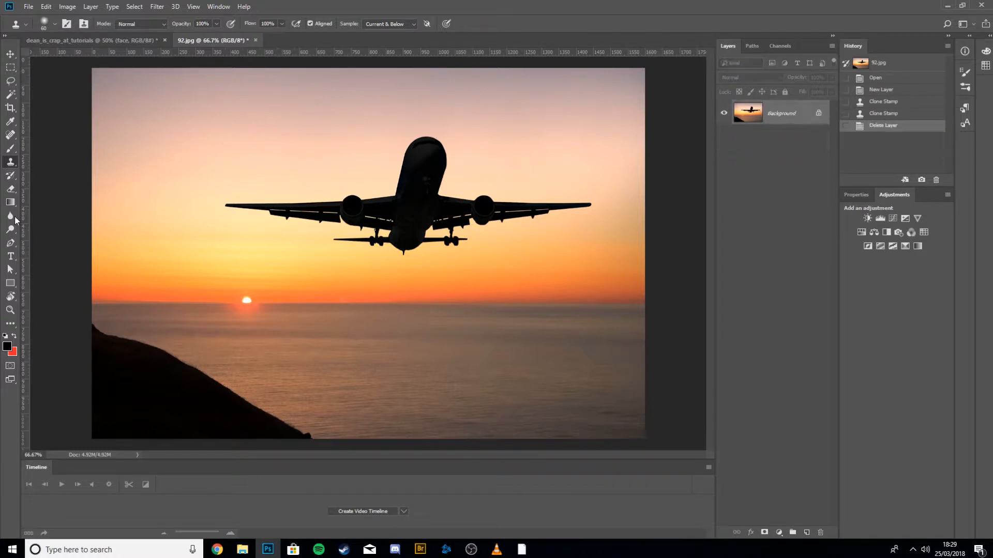
Erase two freehand strokes across the sky beside the plane with the Eraser tool.
{"action": "left_click", "coordinate": [11, 175]}
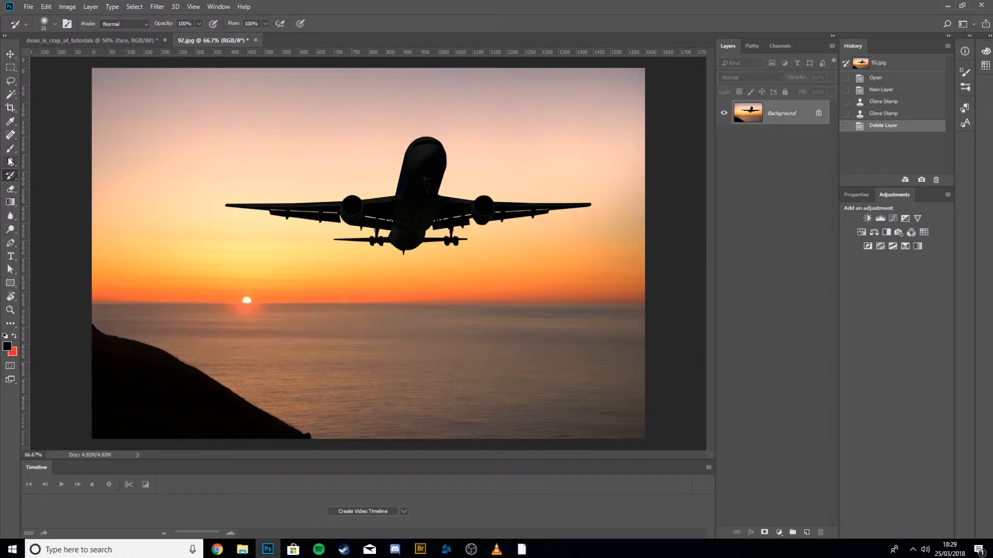
{"action": "left_click", "coordinate": [9, 191]}
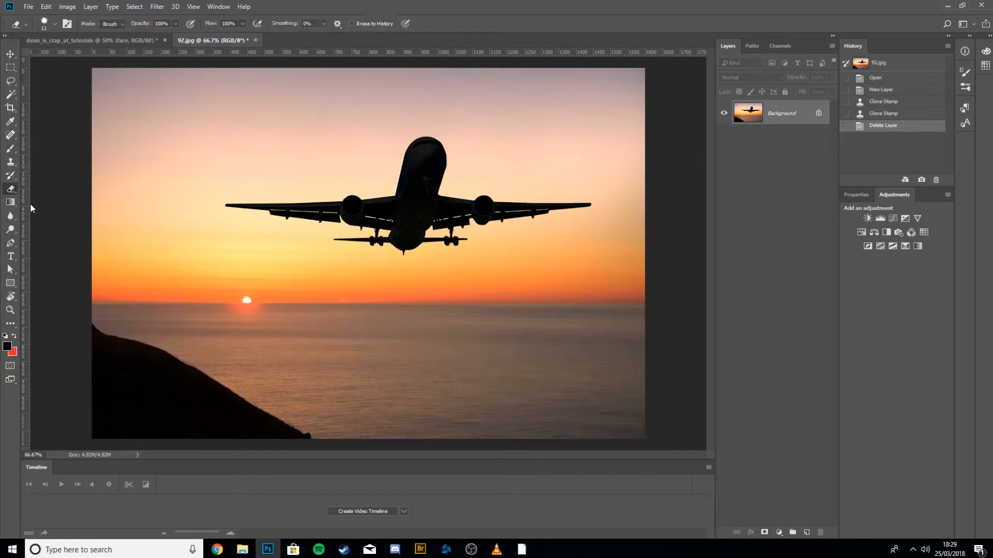
{"action": "mouse_move", "coordinate": [216, 199]}
{"action": "left_mouse_down"}
{"action": "mouse_move", "coordinate": [285, 244]}
{"action": "mouse_move", "coordinate": [401, 279]}
{"action": "left_mouse_up"}
{"action": "left_click_drag", "start_coordinate": [295, 254], "coordinate": [119, 246]}
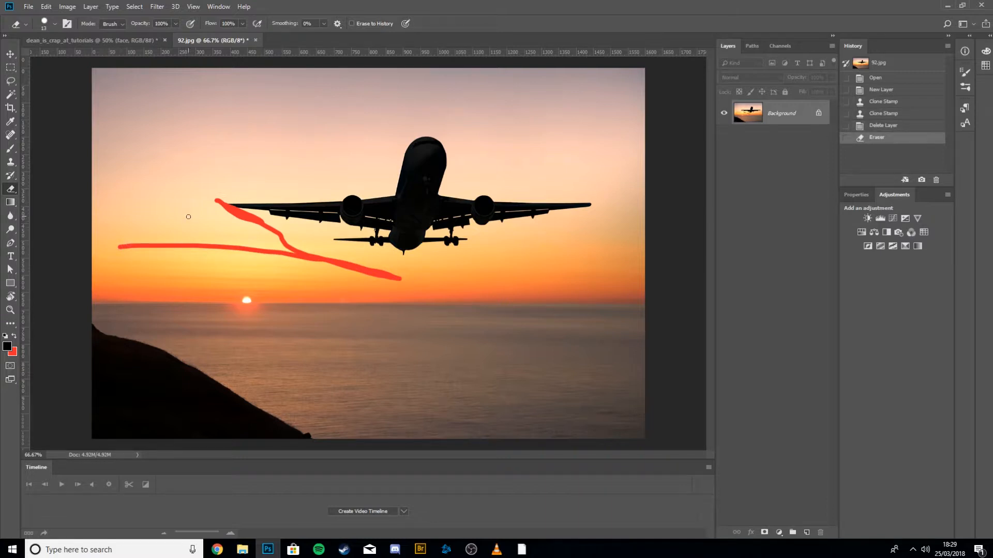
Undo the last erase, reset the default colours, and erase one more stroke across the sky before undoing it.
{"action": "key", "text": "ctrl+z"}
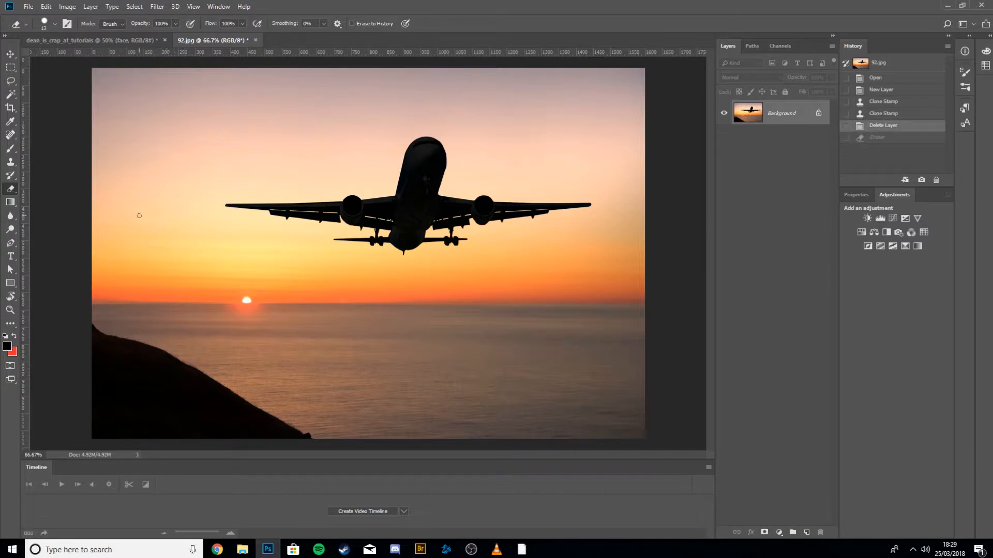
{"action": "key", "text": "d"}
{"action": "mouse_move", "coordinate": [138, 211]}
{"action": "left_mouse_down"}
{"action": "mouse_move", "coordinate": [239, 280]}
{"action": "mouse_move", "coordinate": [243, 139]}
{"action": "mouse_move", "coordinate": [108, 210]}
{"action": "mouse_move", "coordinate": [151, 209]}
{"action": "left_mouse_up"}
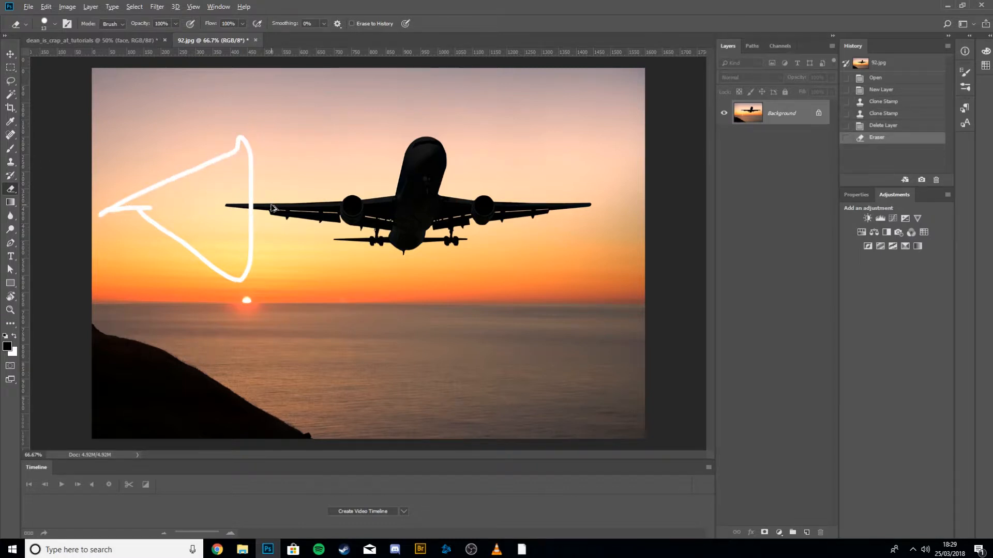
{"action": "key", "text": "ctrl+z"}
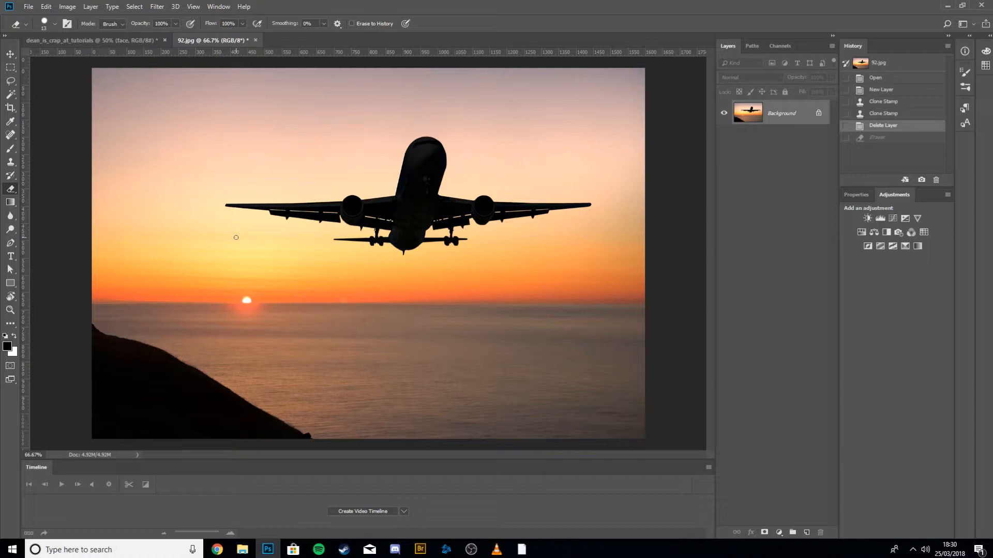
Try a bottom-to-top gradient over the photo with the Gradient tool and undo it.
{"action": "left_click", "coordinate": [10, 203]}
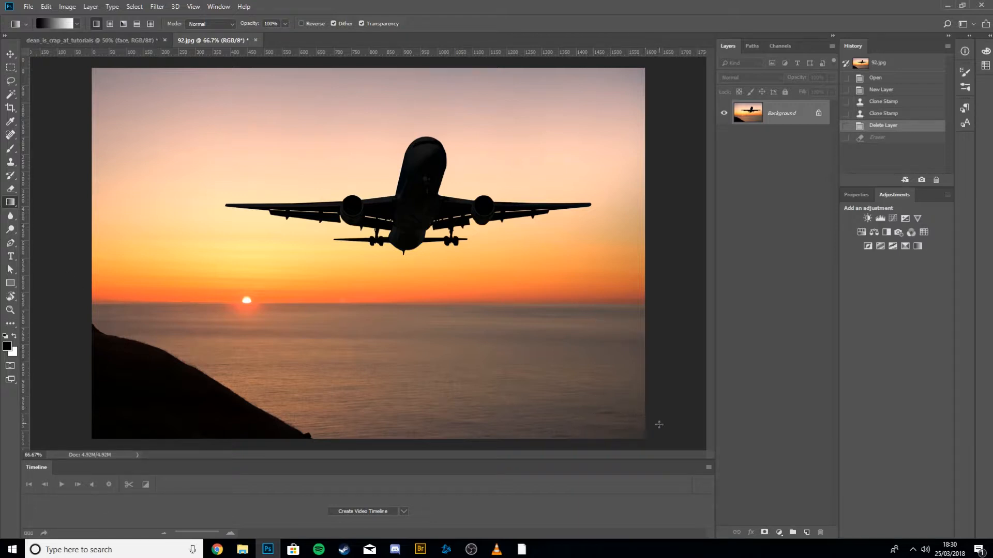
{"action": "left_click_drag", "start_coordinate": [656, 431], "coordinate": [645, 113]}
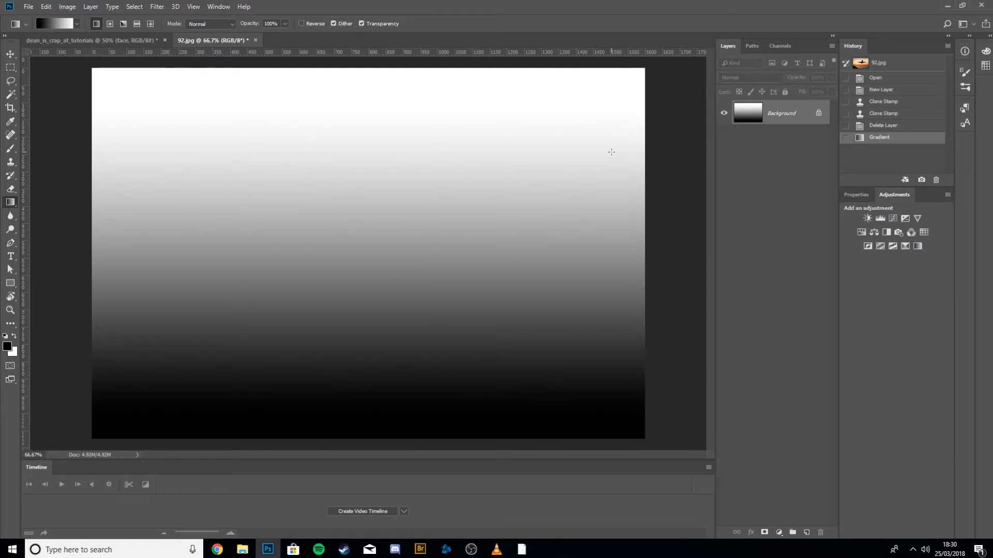
{"action": "key", "text": "ctrl+z"}
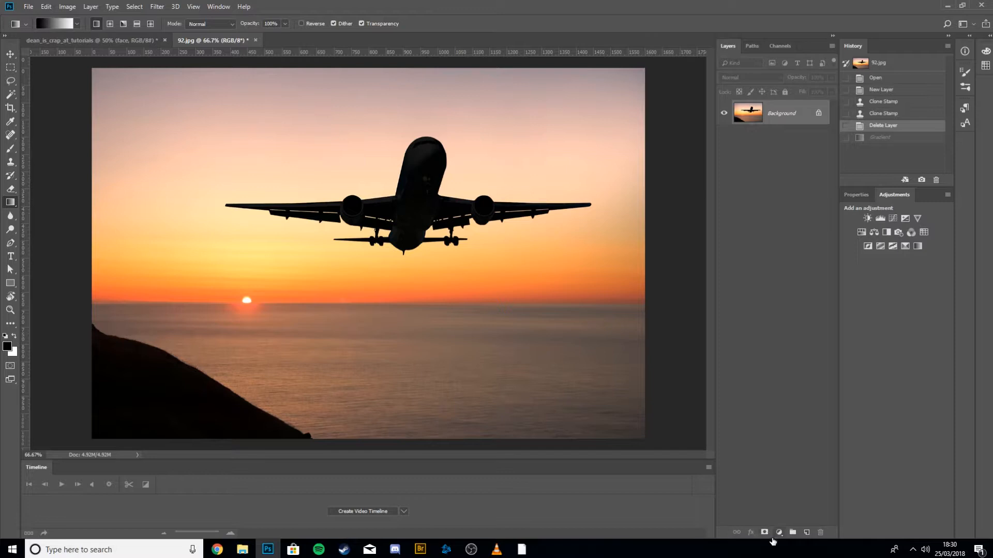
Add a layer mask to Layer 0.
{"action": "left_click", "coordinate": [764, 533]}
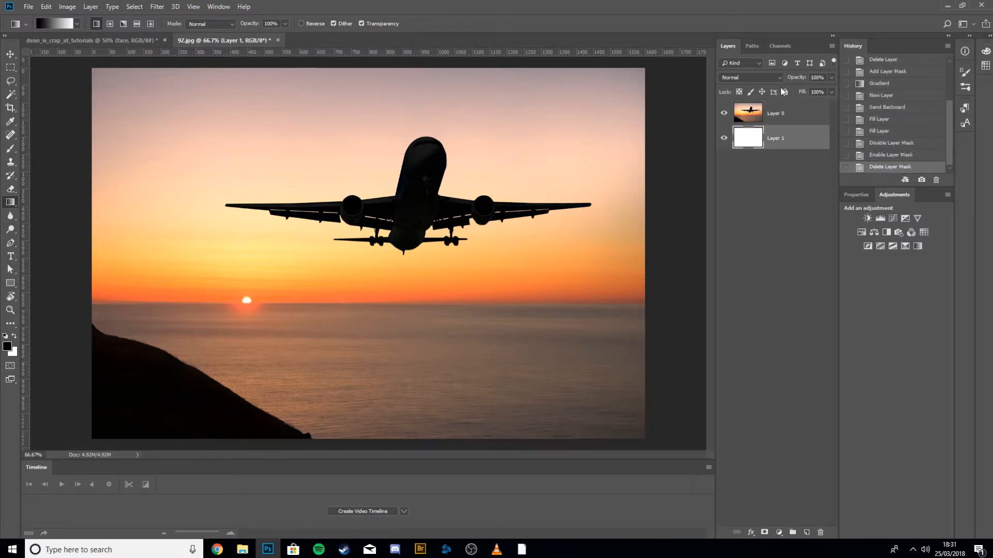
{"action": "left_click", "coordinate": [773, 113]}
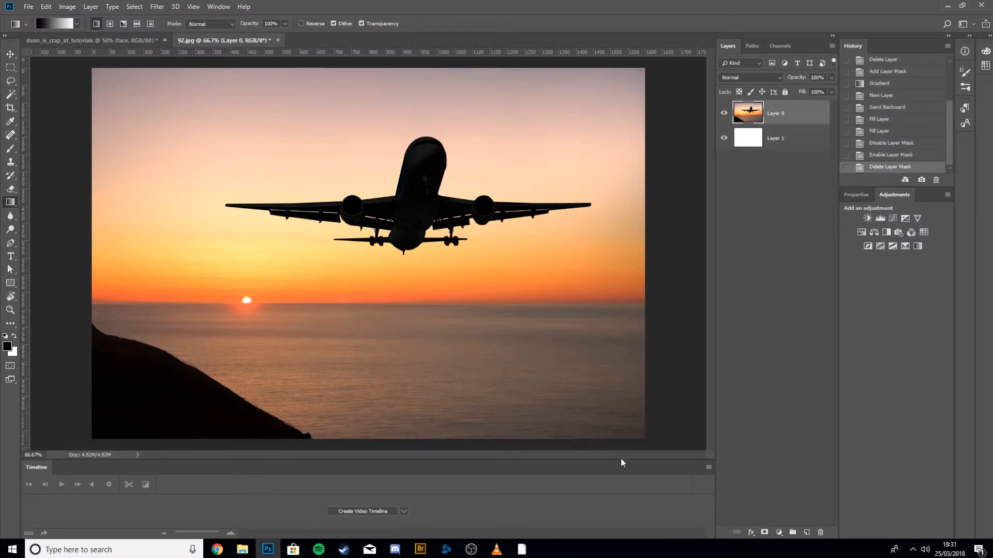
{"action": "left_click", "coordinate": [764, 533]}
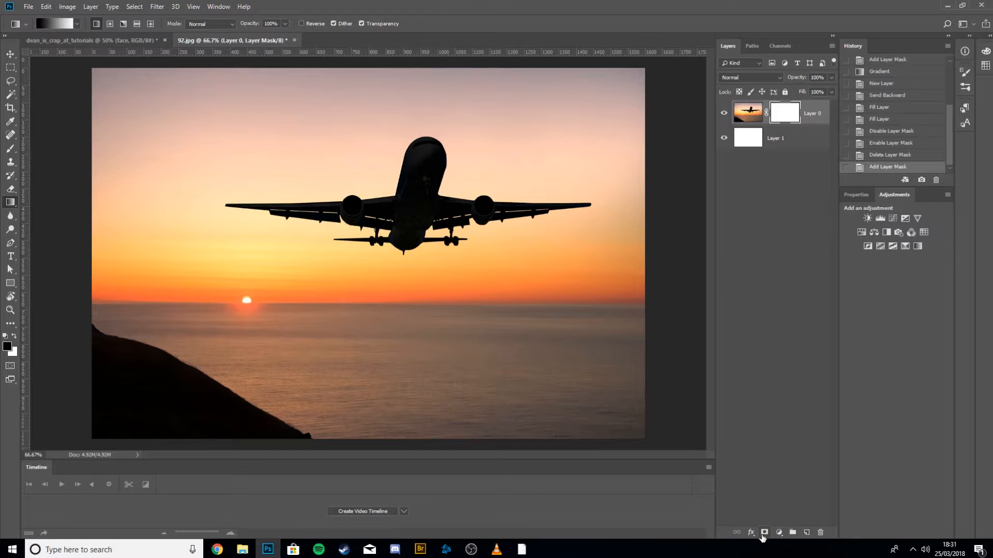
Switch between Layer 0's image and mask thumbnails, viewing the mask on its own.
{"action": "left_click", "coordinate": [747, 119]}
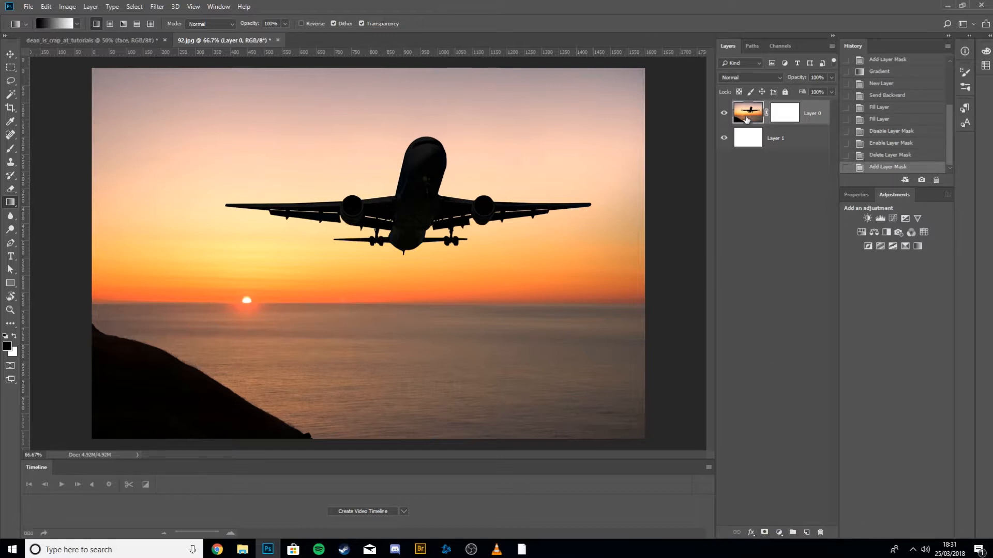
{"action": "left_click", "coordinate": [787, 113]}
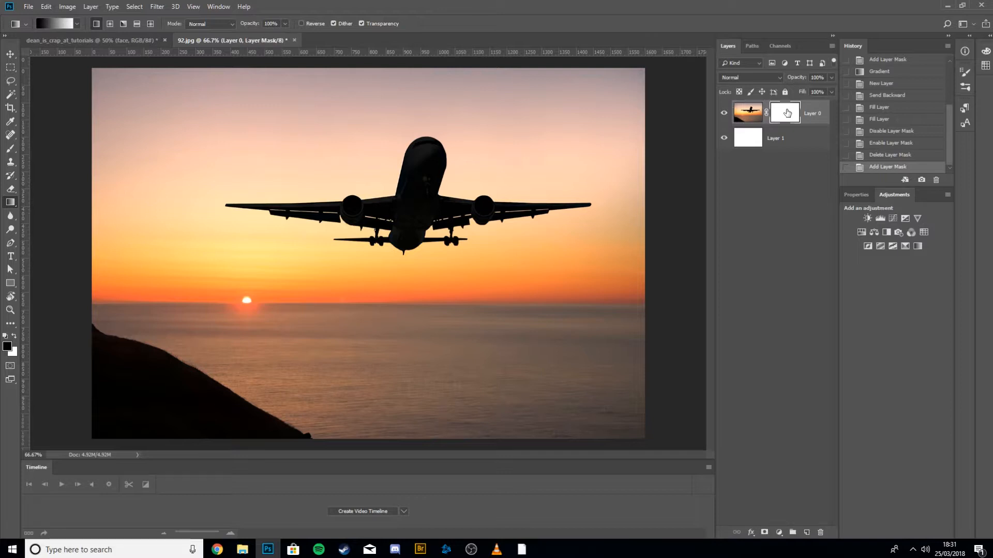
{"action": "left_click", "coordinate": [752, 118]}
{"action": "left_click", "coordinate": [780, 118]}
{"action": "left_click", "coordinate": [752, 119]}
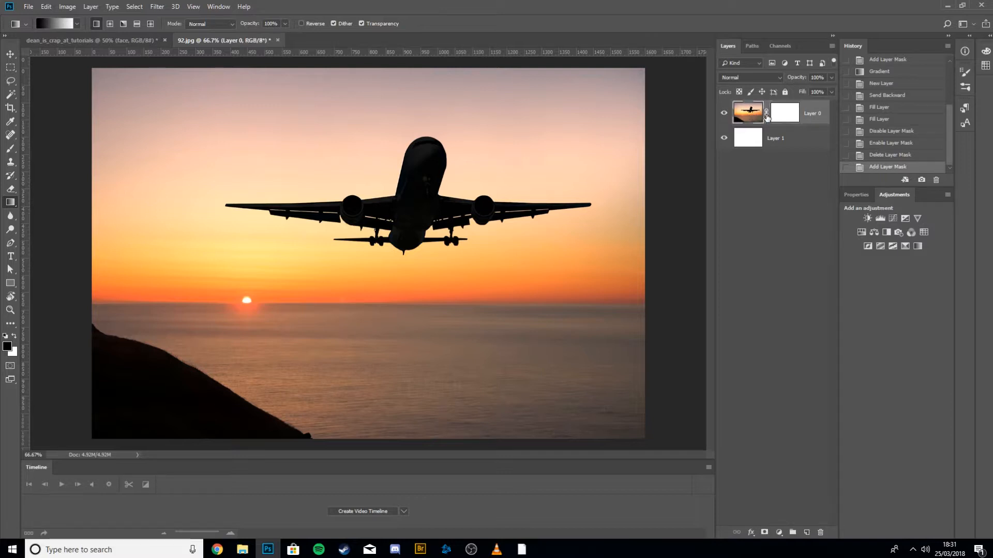
{"action": "left_click", "coordinate": [780, 119]}
{"action": "left_click", "coordinate": [781, 117], "text": "alt"}
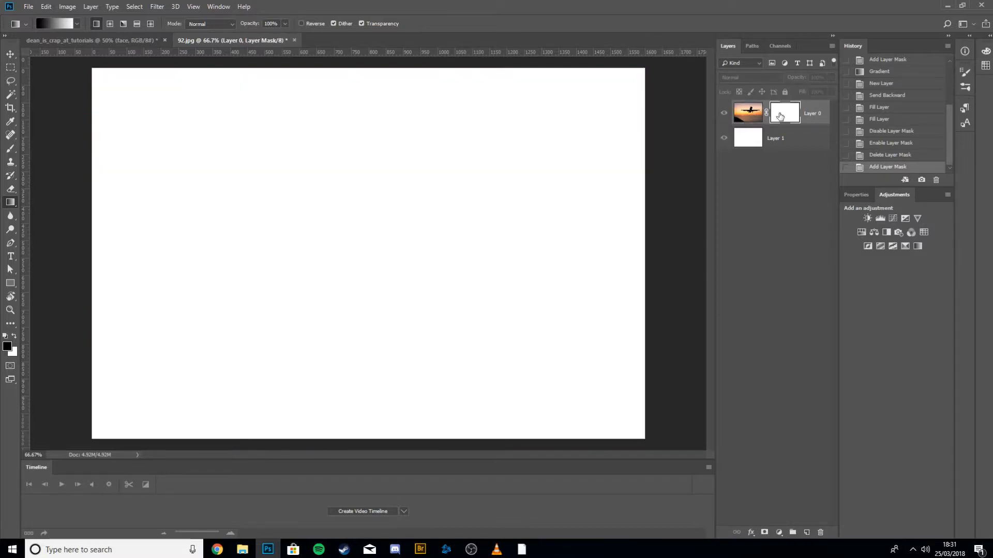
{"action": "left_click", "coordinate": [750, 116]}
{"action": "left_click", "coordinate": [775, 115], "text": "alt"}
{"action": "left_click", "coordinate": [775, 114], "text": "alt"}
Paint two black Brush strokes on Layer 0's mask, then step back to remove both strokes.
{"action": "key", "text": "b"}
{"action": "mouse_move", "coordinate": [223, 235]}
{"action": "left_mouse_down"}
{"action": "mouse_move", "coordinate": [295, 310]}
{"action": "mouse_move", "coordinate": [181, 254]}
{"action": "mouse_move", "coordinate": [646, 277]}
{"action": "mouse_move", "coordinate": [283, 54]}
{"action": "left_mouse_up"}
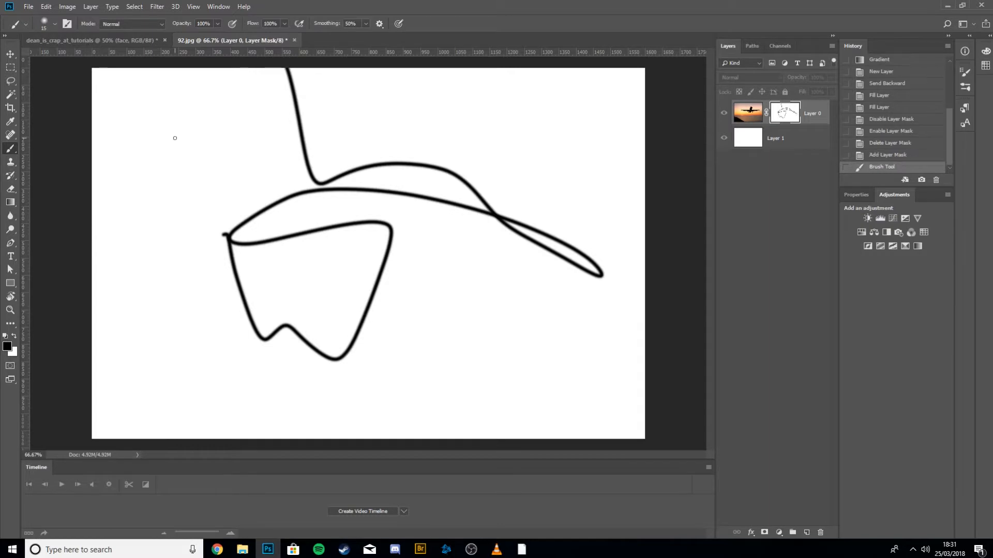
{"action": "mouse_move", "coordinate": [173, 137]}
{"action": "left_mouse_down"}
{"action": "mouse_move", "coordinate": [423, 242]}
{"action": "mouse_move", "coordinate": [401, 245]}
{"action": "left_mouse_up"}
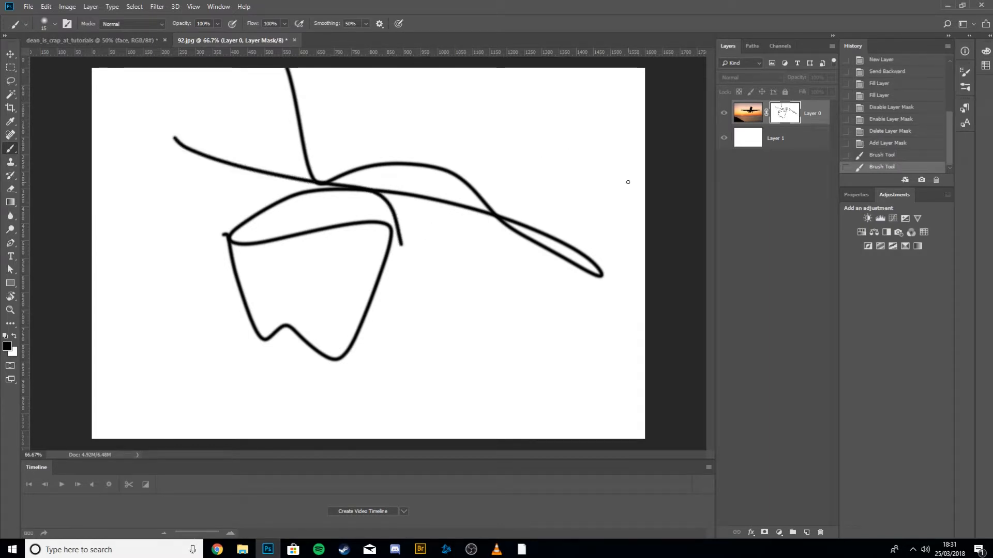
{"action": "left_click", "coordinate": [739, 117]}
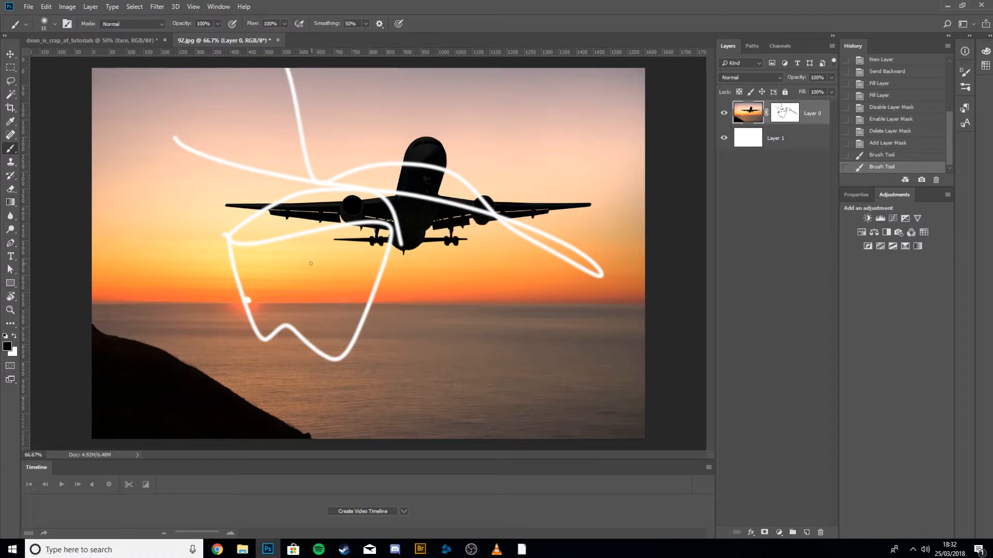
{"action": "key", "text": "ctrl+alt+z"}
{"action": "key", "text": "ctrl+alt+z"}
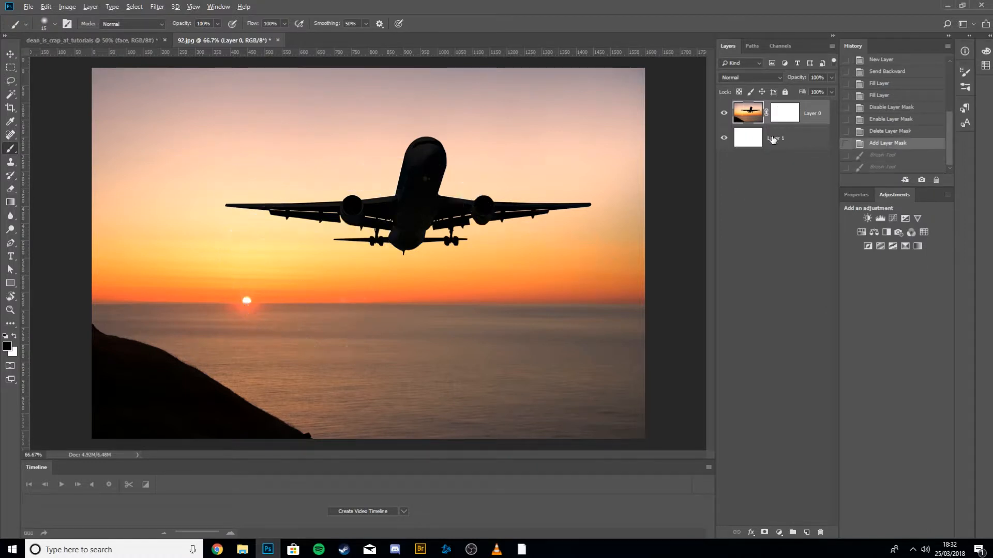
Apply a bottom-to-top gradient on Layer 0's mask, inspect the mask, then undo the gradient.
{"action": "key", "text": "g"}
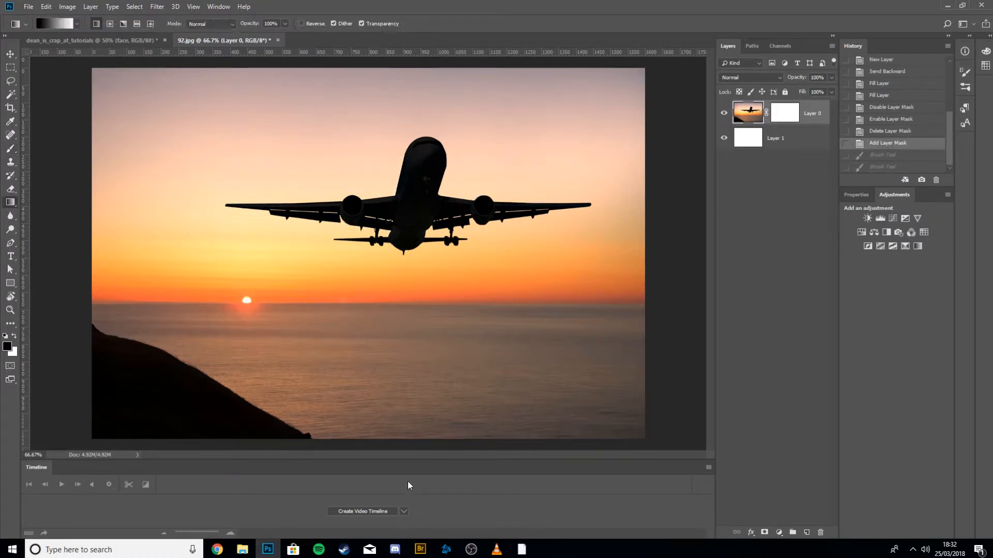
{"action": "left_click", "coordinate": [790, 117]}
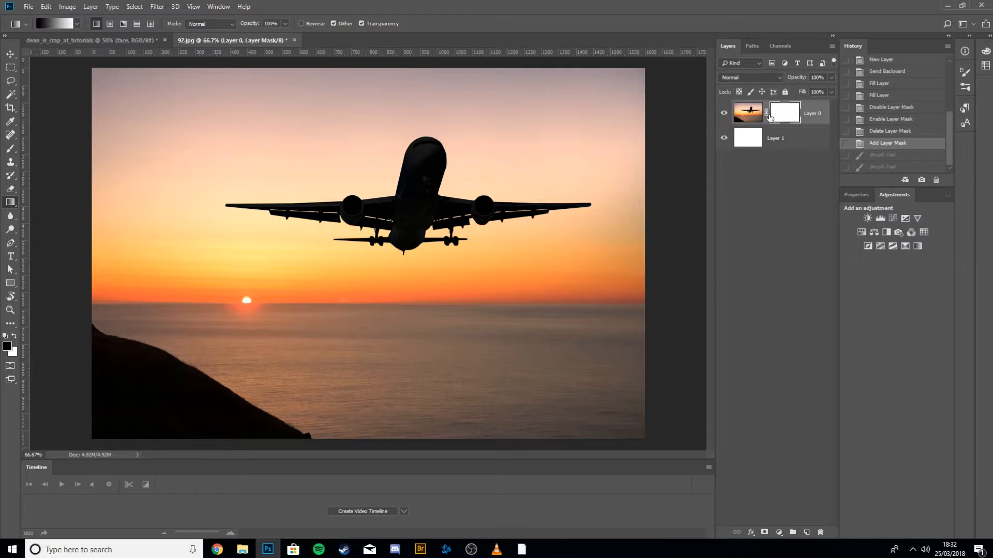
{"action": "left_click", "coordinate": [757, 118]}
{"action": "left_click", "coordinate": [784, 119]}
{"action": "left_click", "coordinate": [754, 120]}
{"action": "left_click", "coordinate": [782, 121]}
{"action": "left_click_drag", "start_coordinate": [655, 441], "coordinate": [650, 155]}
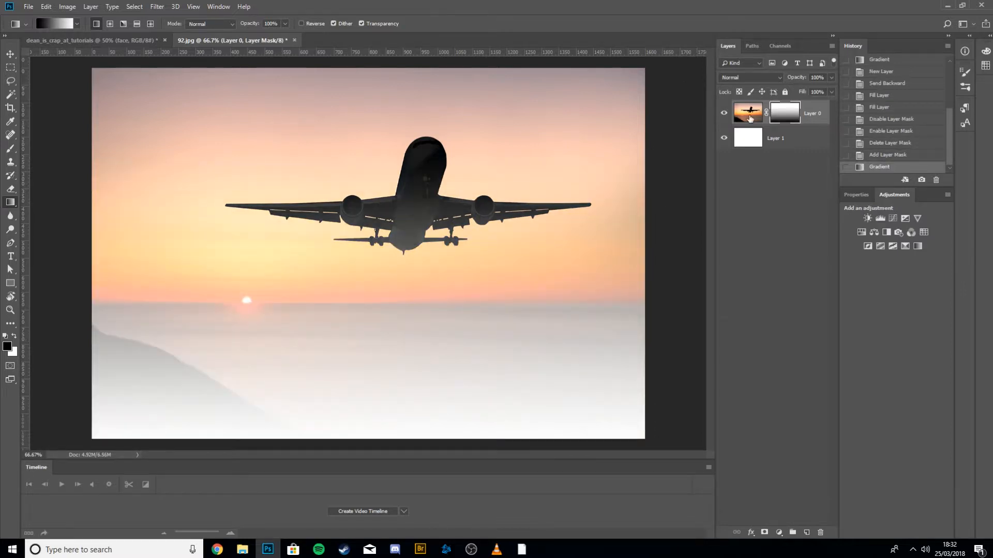
{"action": "left_click", "coordinate": [783, 118], "text": "alt"}
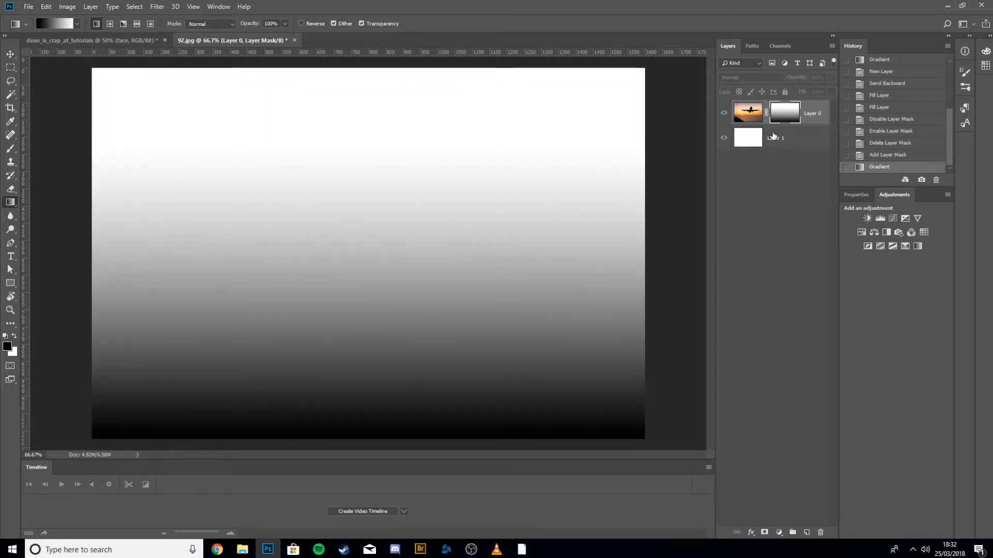
{"action": "left_click", "coordinate": [754, 116]}
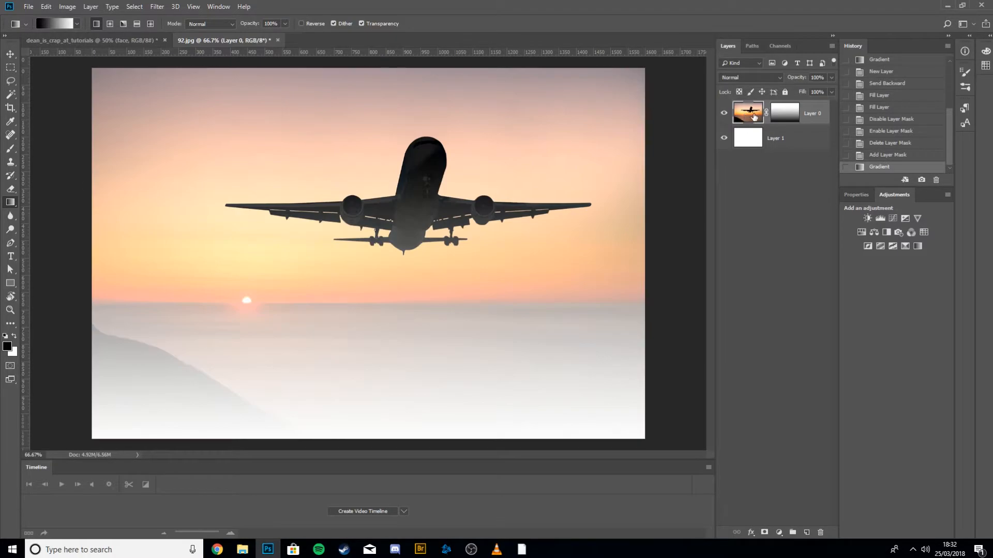
{"action": "left_click", "coordinate": [777, 121], "text": "alt"}
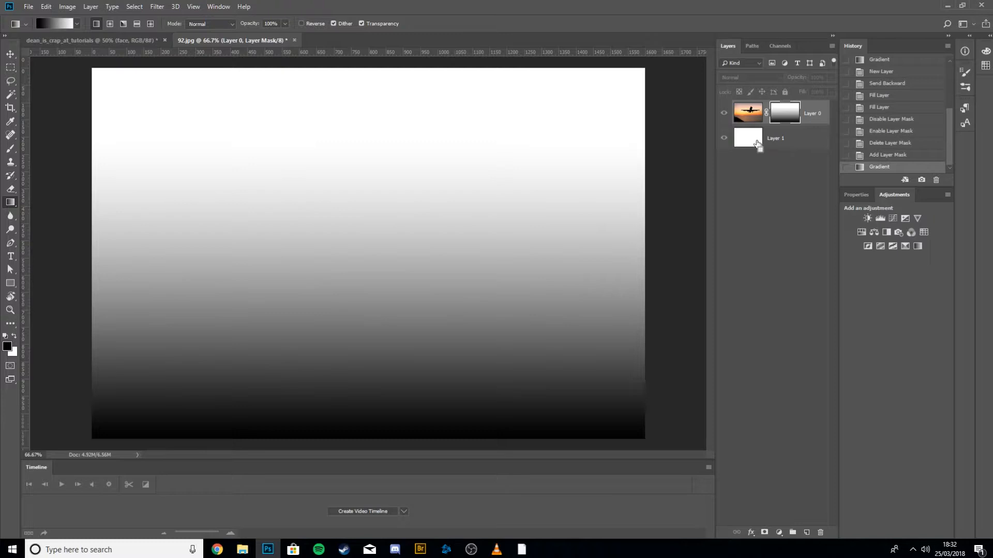
{"action": "key", "text": "ctrl+z"}
{"action": "left_click", "coordinate": [750, 116]}
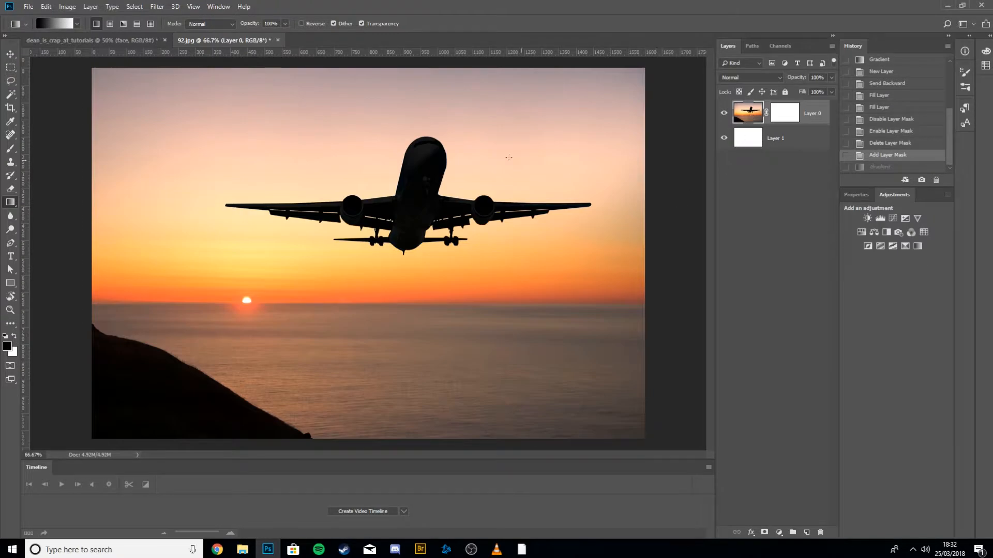
Enlarge the Blur tool brush and blur strokes across the sky and under the plane, then step back two strokes.
{"action": "left_click", "coordinate": [10, 219]}
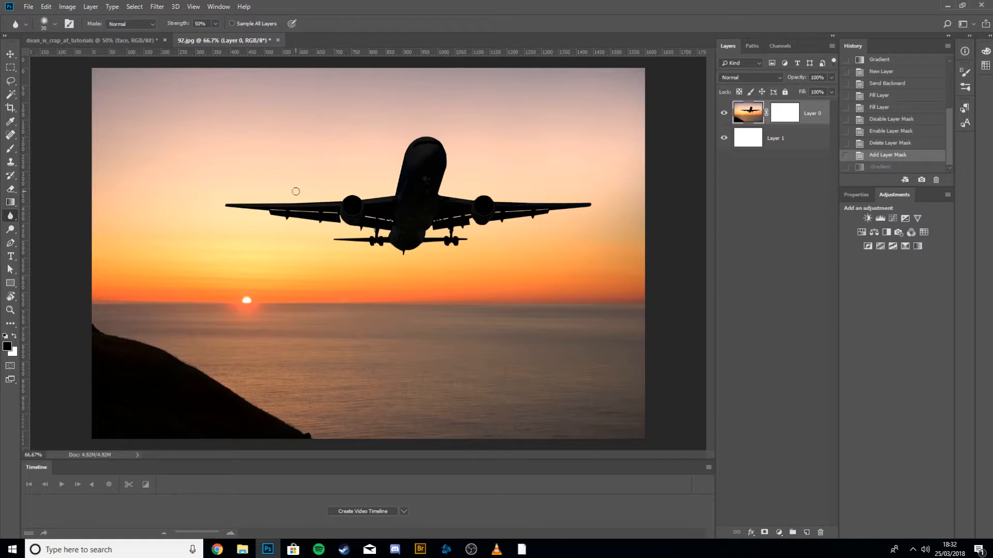
{"action": "key", "text": "bracketright"}
{"action": "key", "text": "bracketright"}
{"action": "key", "text": "bracketright"}
{"action": "key", "text": "bracketright"}
{"action": "key", "text": "bracketright"}
{"action": "key", "text": "bracketright"}
{"action": "key", "text": "bracketright"}
{"action": "key", "text": "bracketright"}
{"action": "key", "text": "bracketright"}
{"action": "key", "text": "bracketright"}
{"action": "mouse_move", "coordinate": [198, 191]}
{"action": "left_mouse_down"}
{"action": "mouse_move", "coordinate": [118, 189]}
{"action": "mouse_move", "coordinate": [206, 2]}
{"action": "mouse_move", "coordinate": [258, 253]}
{"action": "left_mouse_up"}
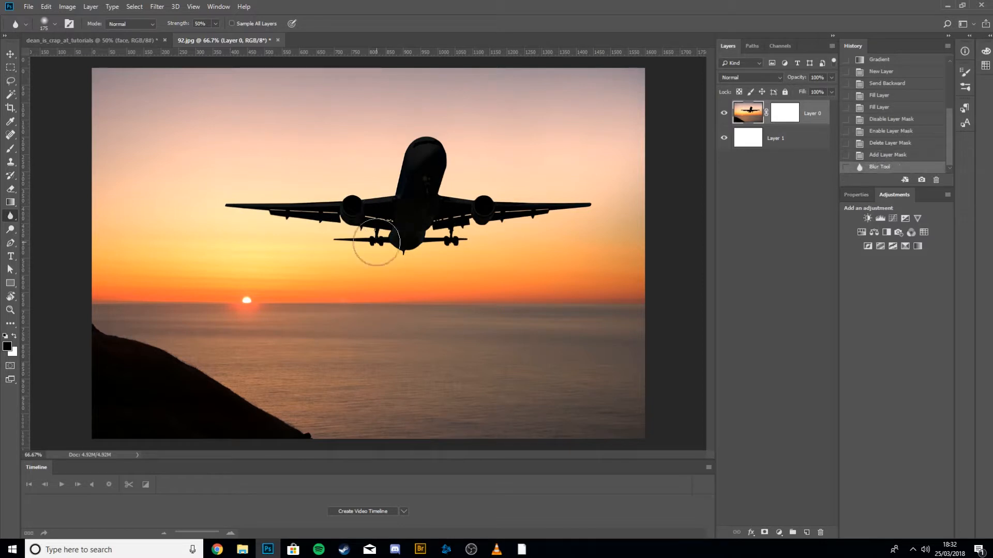
{"action": "left_click_drag", "start_coordinate": [354, 250], "coordinate": [485, 242]}
{"action": "mouse_move", "coordinate": [558, 201]}
{"action": "left_mouse_down"}
{"action": "mouse_move", "coordinate": [421, 199]}
{"action": "mouse_move", "coordinate": [412, 208]}
{"action": "left_mouse_up"}
{"action": "key", "text": "ctrl+alt+z"}
{"action": "key", "text": "ctrl+alt+z"}
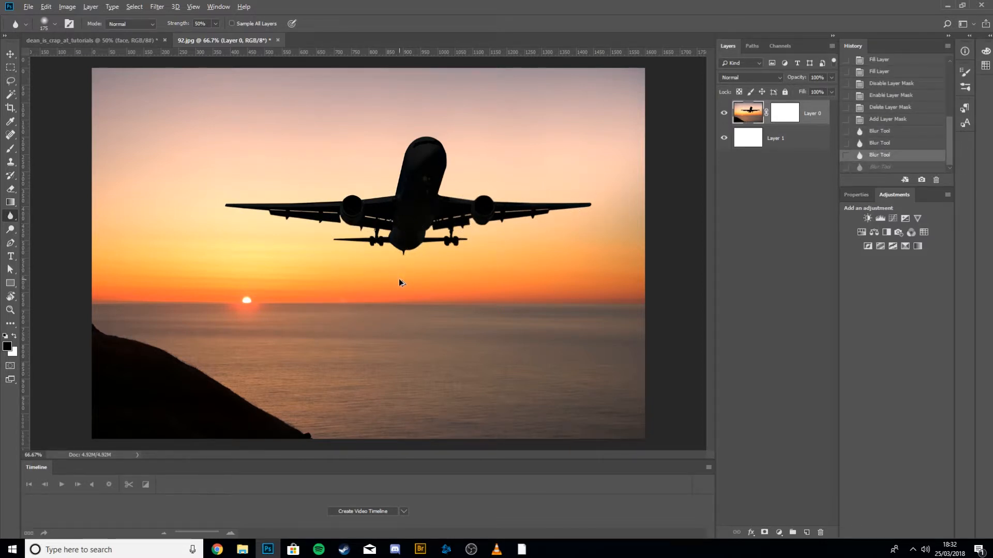
Try a Dodge tool stroke on the sky beside the plane and undo it.
{"action": "left_click", "coordinate": [11, 230]}
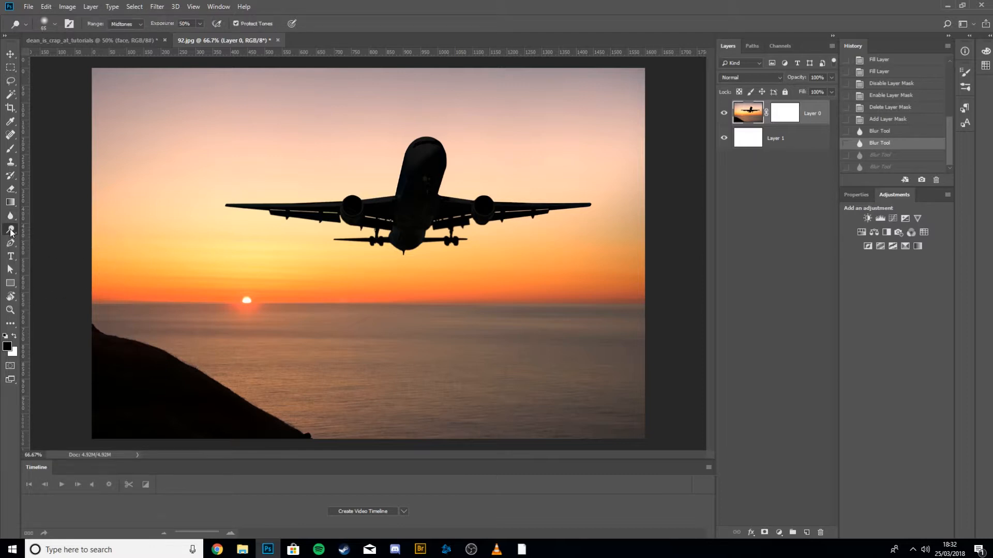
{"action": "mouse_move", "coordinate": [190, 206]}
{"action": "left_mouse_down"}
{"action": "mouse_move", "coordinate": [258, 212]}
{"action": "mouse_move", "coordinate": [248, 158]}
{"action": "mouse_move", "coordinate": [246, 213]}
{"action": "mouse_move", "coordinate": [225, 174]}
{"action": "mouse_move", "coordinate": [114, 196]}
{"action": "mouse_move", "coordinate": [221, 171]}
{"action": "mouse_move", "coordinate": [186, 213]}
{"action": "mouse_move", "coordinate": [336, 226]}
{"action": "mouse_move", "coordinate": [263, 222]}
{"action": "mouse_move", "coordinate": [213, 300]}
{"action": "left_mouse_up"}
{"action": "key", "text": "ctrl+z"}
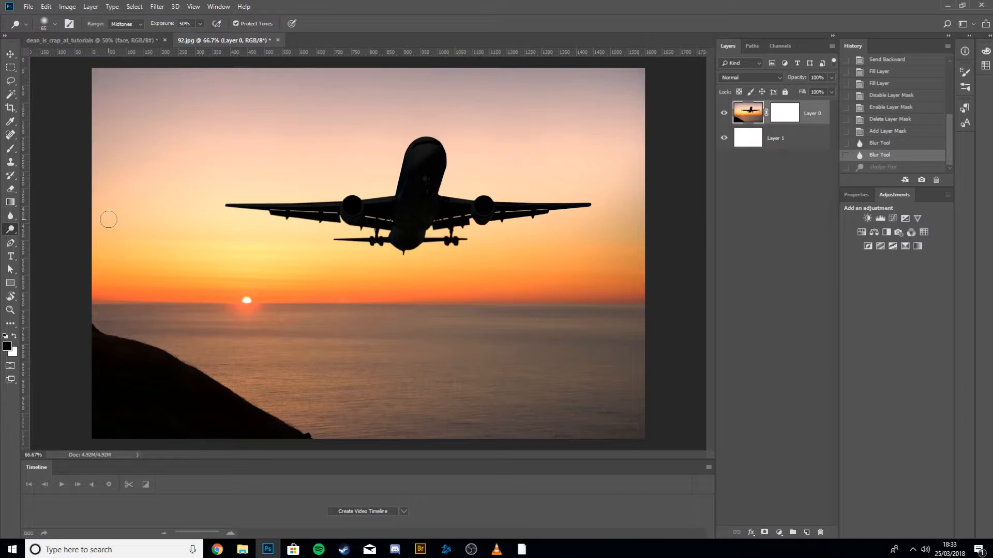
Start a Pen tool path with anchor points around the plane's left wing and underside.
{"action": "left_click", "coordinate": [10, 243]}
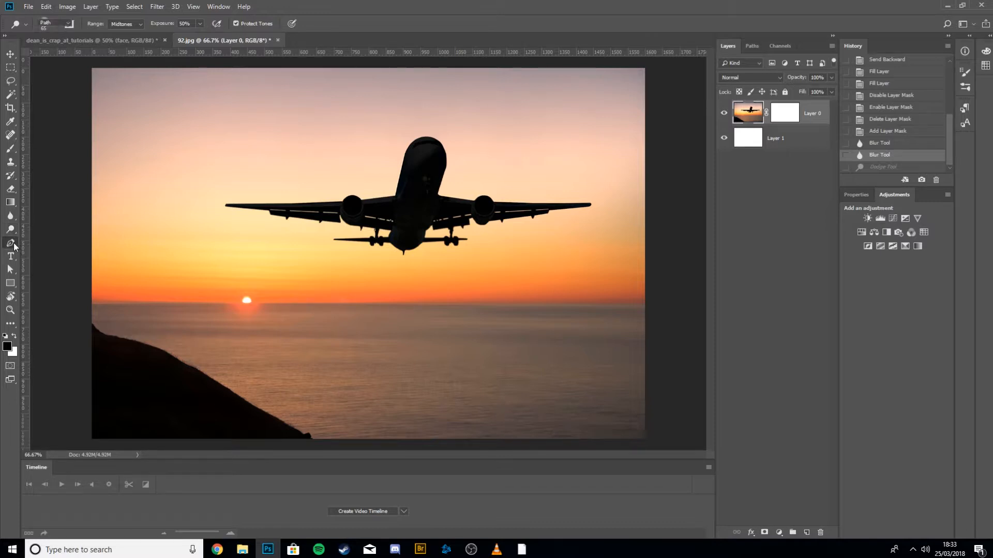
{"action": "left_click", "coordinate": [218, 193]}
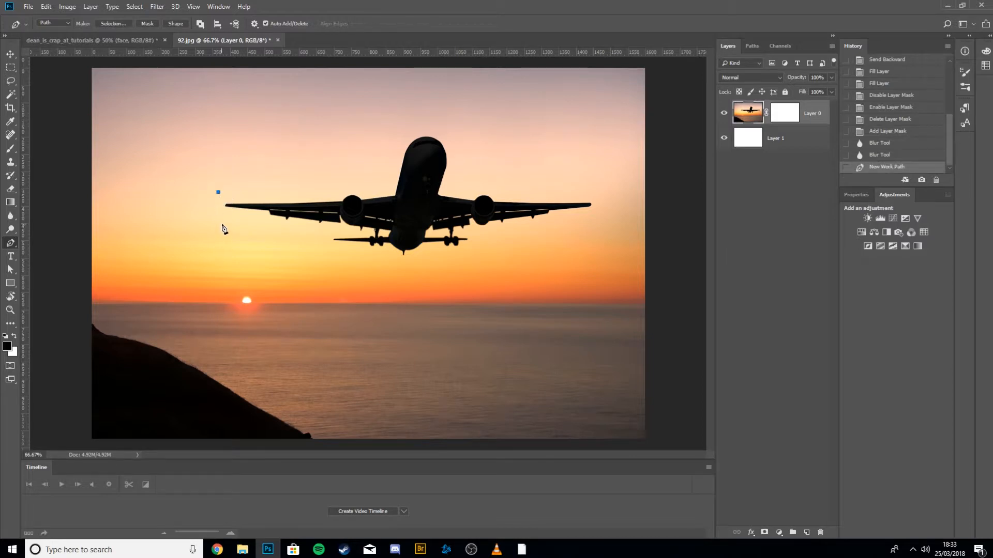
{"action": "left_click", "coordinate": [222, 219]}
{"action": "left_click", "coordinate": [278, 229]}
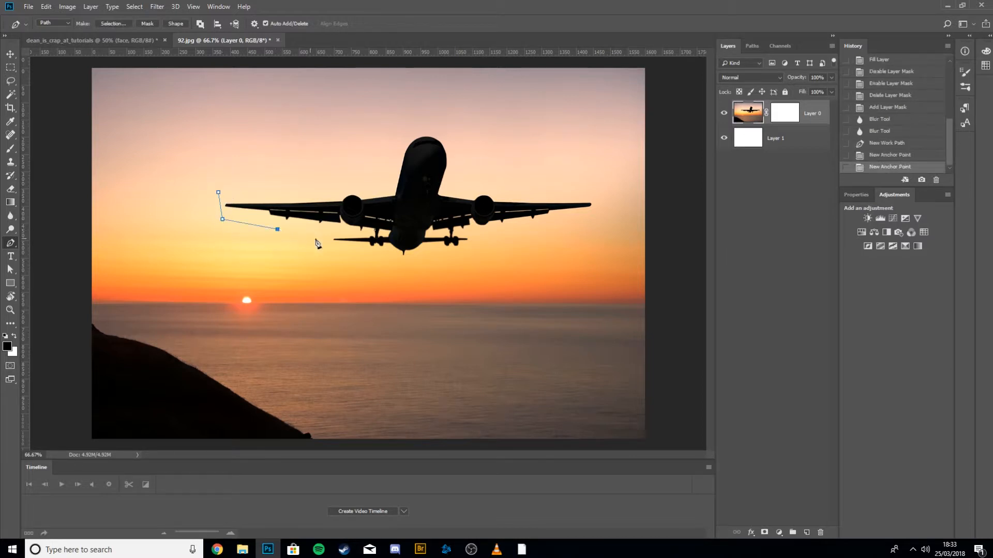
{"action": "left_click", "coordinate": [323, 240]}
{"action": "left_click_drag", "start_coordinate": [336, 272], "coordinate": [342, 271]}
{"action": "left_click", "coordinate": [400, 270]}
{"action": "left_click", "coordinate": [482, 268]}
{"action": "left_click", "coordinate": [482, 235]}
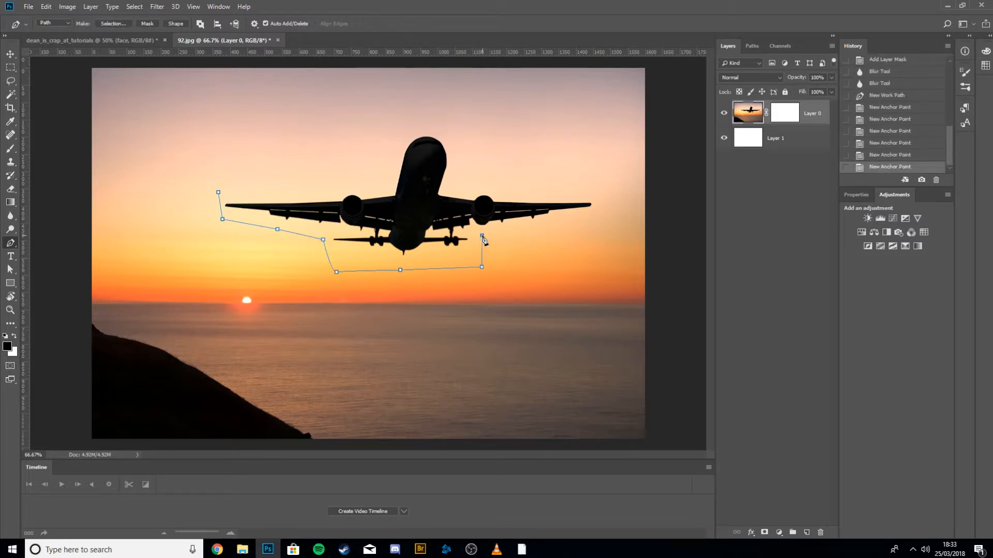
Continue the rough path with anchor points around the plane's right wing, nose and back toward the left wingtip.
{"action": "left_click", "coordinate": [525, 234]}
{"action": "left_click", "coordinate": [609, 223]}
{"action": "left_click", "coordinate": [599, 167]}
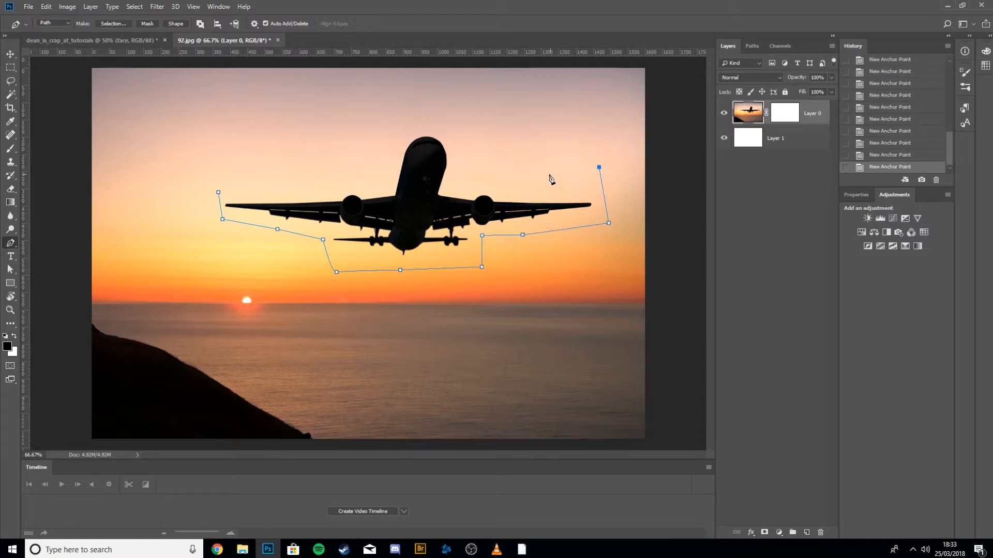
{"action": "left_click", "coordinate": [548, 174]}
{"action": "left_click", "coordinate": [464, 178]}
{"action": "left_click", "coordinate": [467, 137]}
{"action": "left_click", "coordinate": [377, 122]}
{"action": "left_click", "coordinate": [384, 162]}
{"action": "left_click_drag", "start_coordinate": [353, 170], "coordinate": [359, 172]}
{"action": "left_click", "coordinate": [226, 170]}
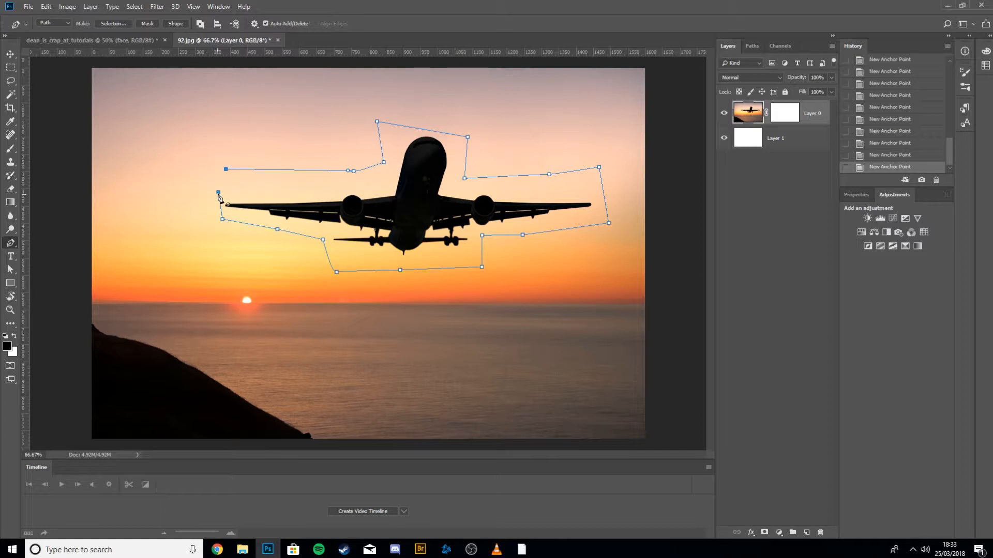
{"action": "left_click", "coordinate": [218, 193]}
Undo all the anchor points, removing the rough work path.
{"action": "key", "text": "ctrl+alt+z"}
{"action": "key", "text": "ctrl+alt+z"}
{"action": "key", "text": "ctrl+alt+z"}
{"action": "key", "text": "ctrl+alt+z"}
{"action": "key", "text": "ctrl+alt+z"}
{"action": "key", "text": "ctrl+alt+z"}
{"action": "key", "text": "ctrl+alt+z"}
{"action": "key", "text": "ctrl+alt+z"}
{"action": "key", "text": "ctrl+alt+z"}
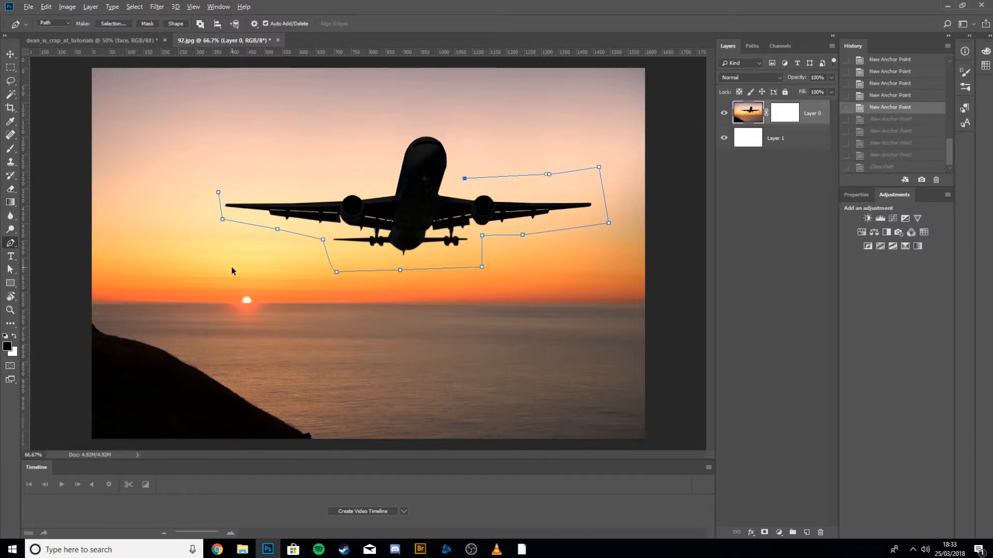
{"action": "key", "text": "ctrl+alt+z"}
{"action": "key", "text": "ctrl+alt+z"}
{"action": "key", "text": "ctrl+alt+z"}
{"action": "key", "text": "ctrl+alt+z"}
{"action": "key", "text": "ctrl+alt+z"}
{"action": "key", "text": "ctrl+alt+z"}
{"action": "key", "text": "ctrl+alt+z"}
{"action": "key", "text": "ctrl+alt+z"}
{"action": "key", "text": "ctrl+alt+z"}
{"action": "key", "text": "ctrl+alt+z"}
{"action": "key", "text": "ctrl+alt+z"}
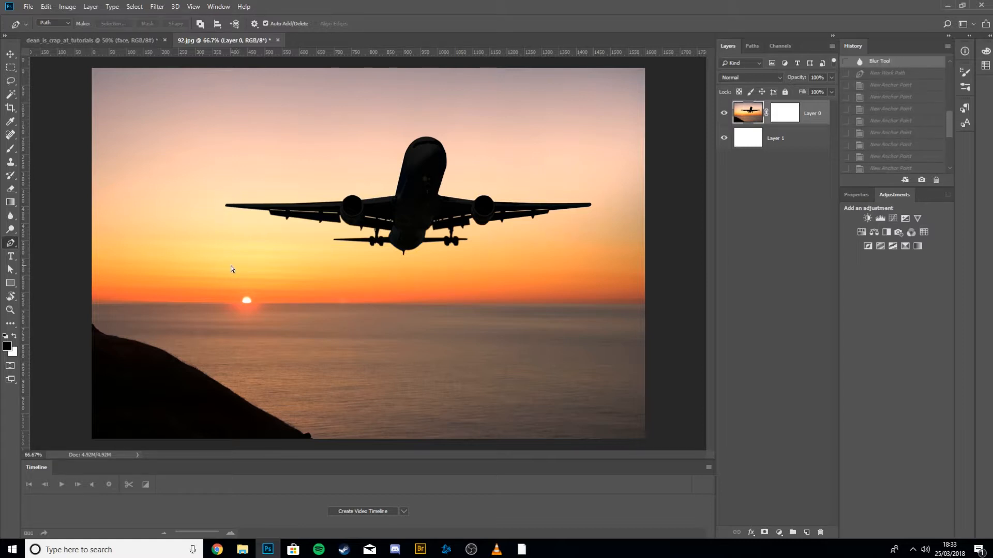
Zoom in to 300% on the left wingtip and start a precise path with anchors along its underside and tip.
{"action": "key", "text": "ctrl+plus"}
{"action": "key", "text": "ctrl+plus"}
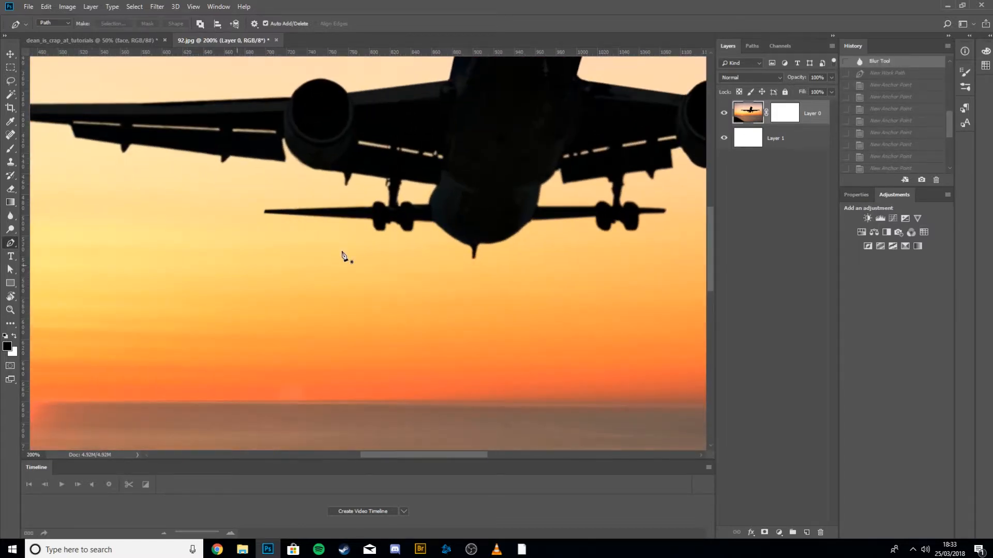
{"action": "left_click_drag", "start_coordinate": [106, 203], "coordinate": [533, 387]}
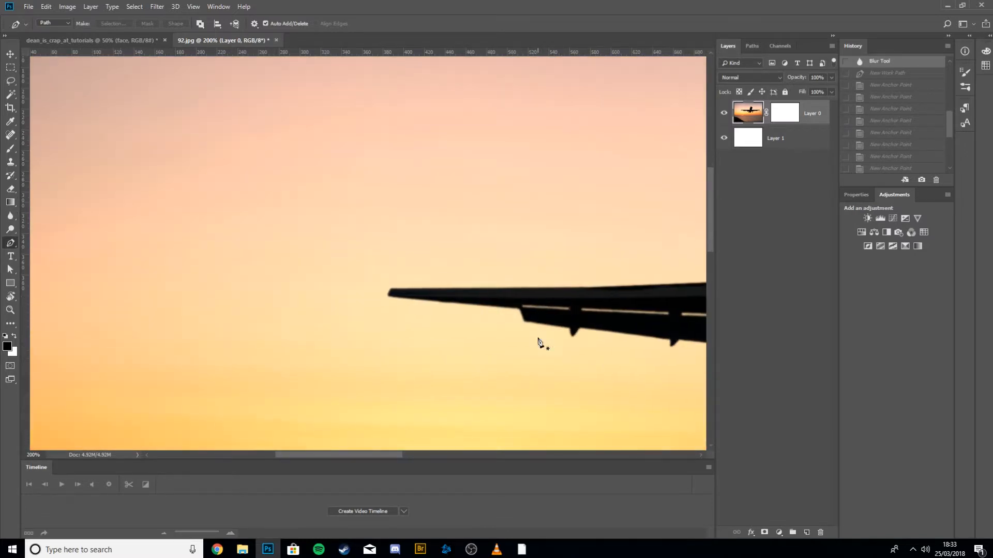
{"action": "key", "text": "ctrl+plus"}
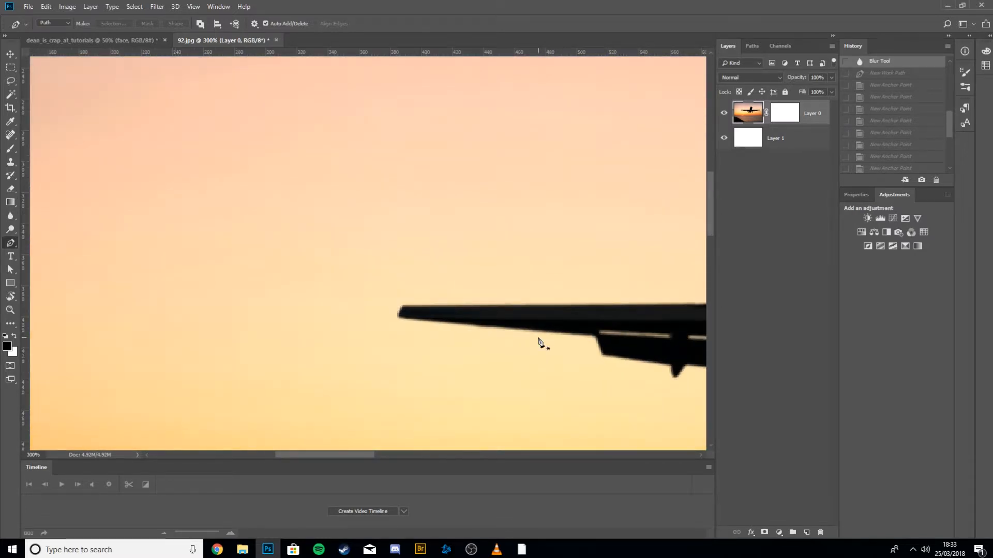
{"action": "left_click", "coordinate": [595, 337]}
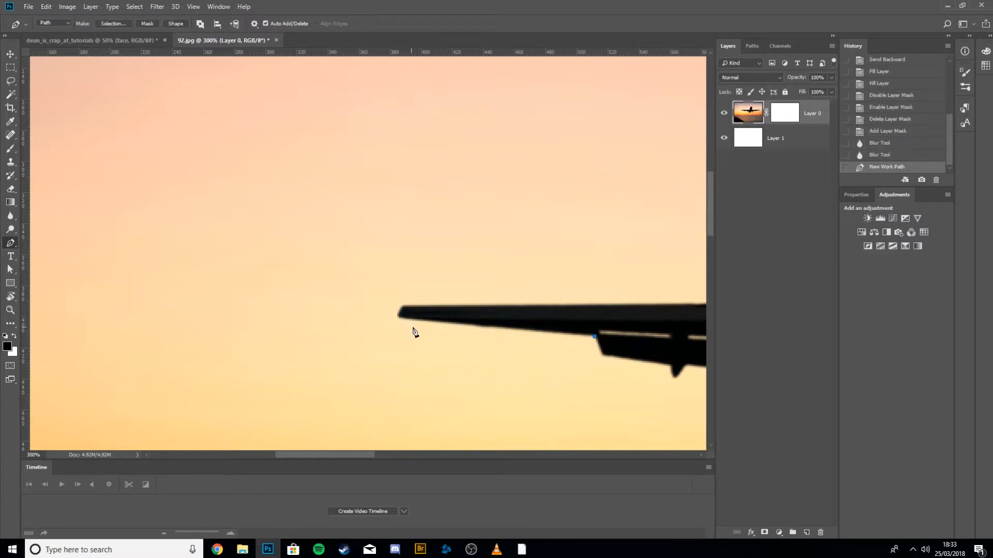
{"action": "left_click", "coordinate": [398, 316]}
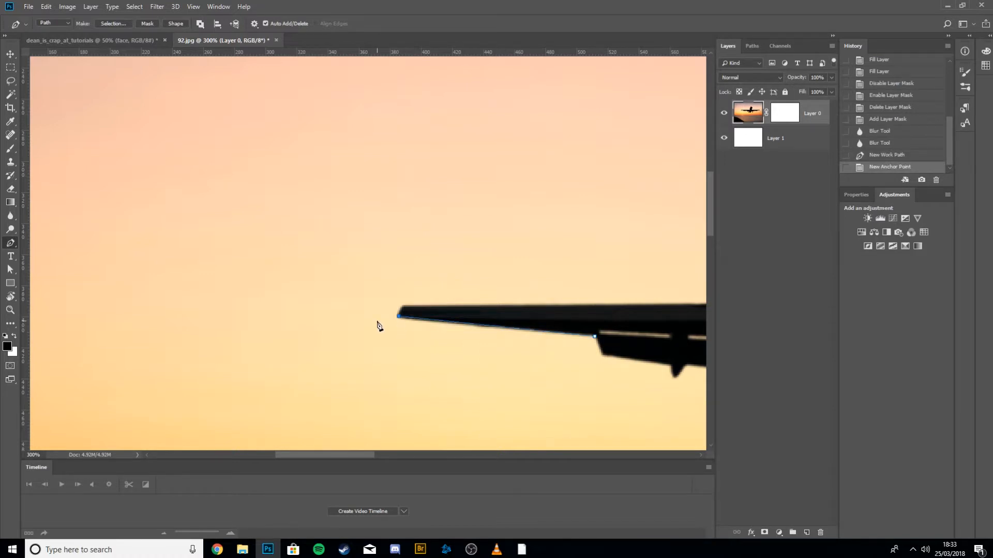
{"action": "key", "text": "Down"}
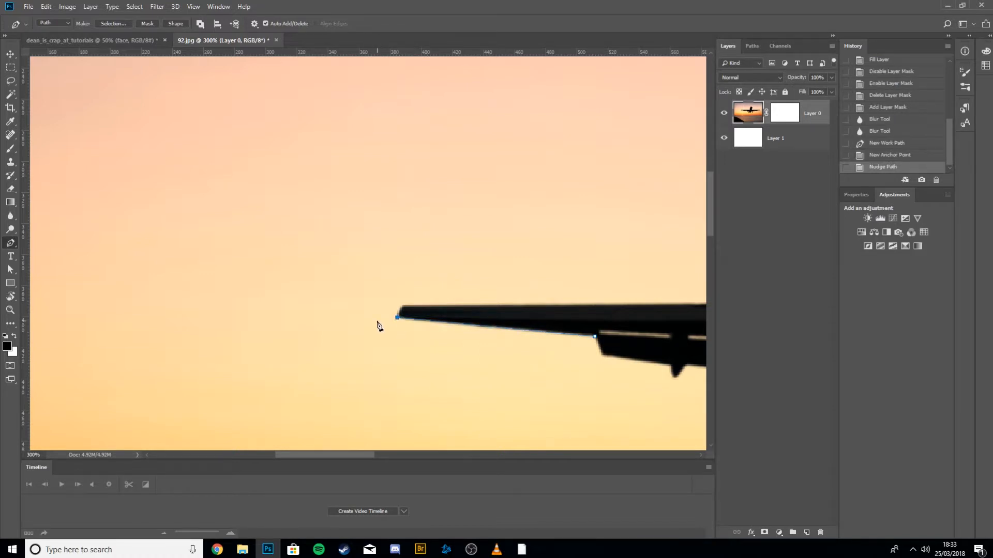
{"action": "left_click", "coordinate": [404, 312]}
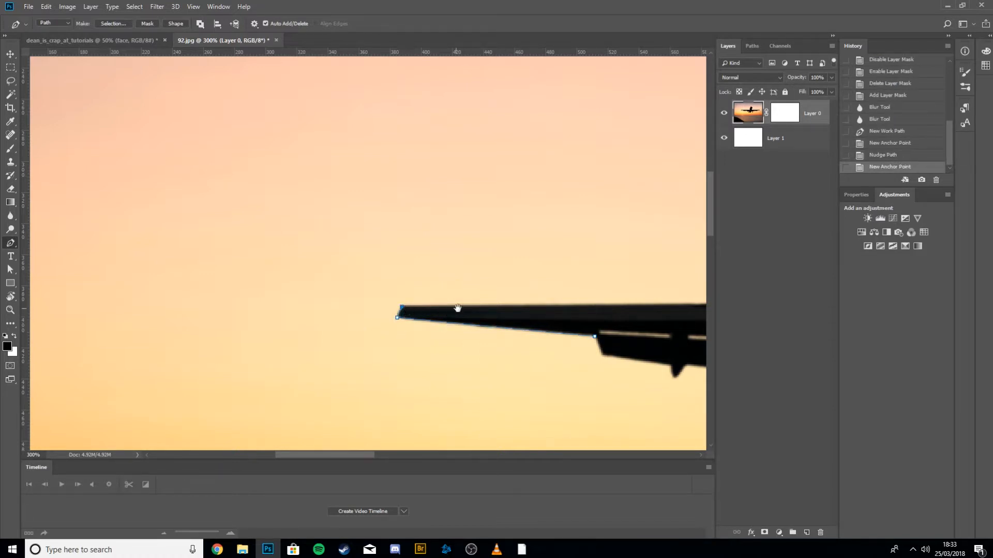
Continue the path along the wing's upper edge, curving over the engine to the fuselage.
{"action": "scroll", "coordinate": [456, 308], "scroll_direction": "right", "scroll_amount": 5}
{"action": "left_click_drag", "start_coordinate": [176, 351], "coordinate": [372, 325]}
{"action": "left_click", "coordinate": [374, 322]}
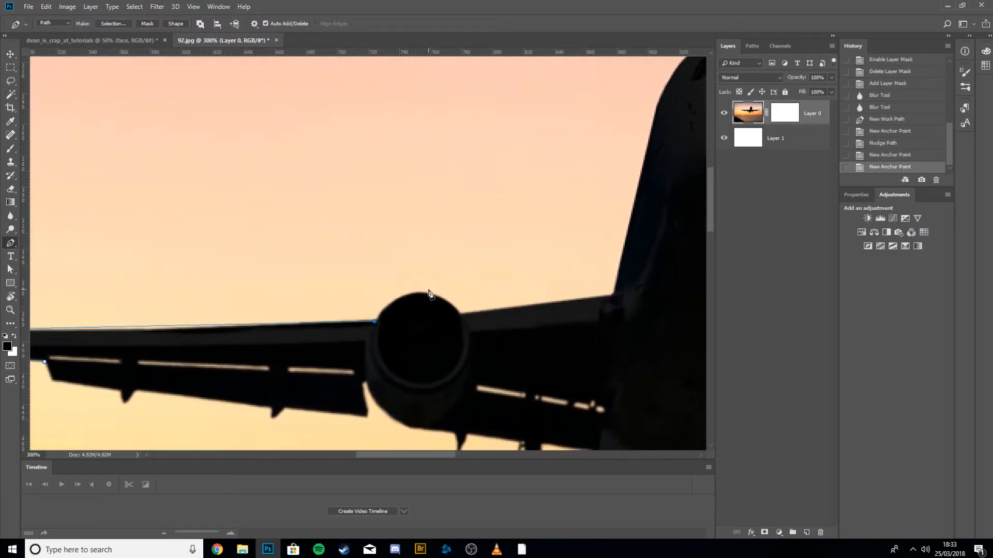
{"action": "left_click_drag", "start_coordinate": [422, 293], "coordinate": [453, 302]}
{"action": "left_click_drag", "start_coordinate": [453, 302], "coordinate": [494, 311]}
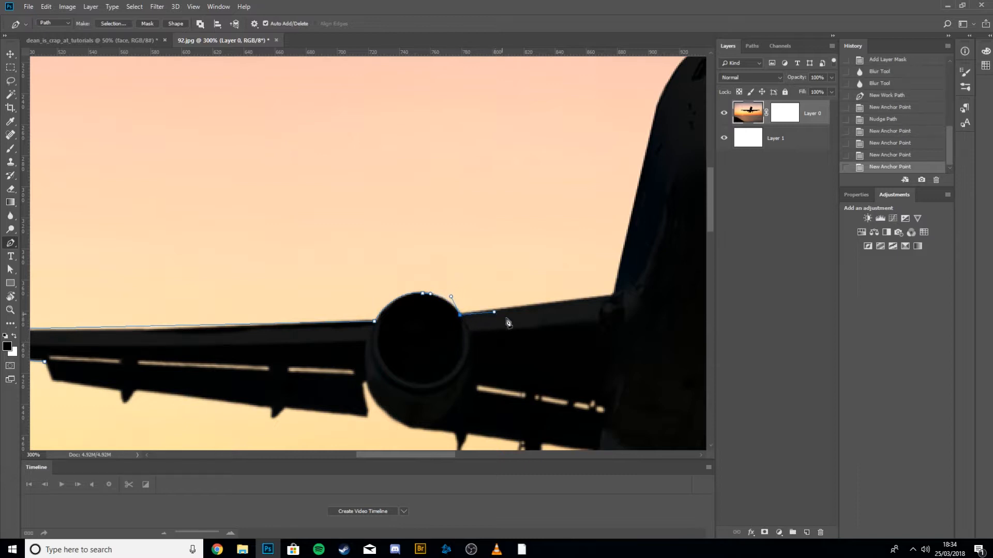
{"action": "key", "text": "Up"}
{"action": "key", "text": "Up"}
{"action": "key", "text": "Down"}
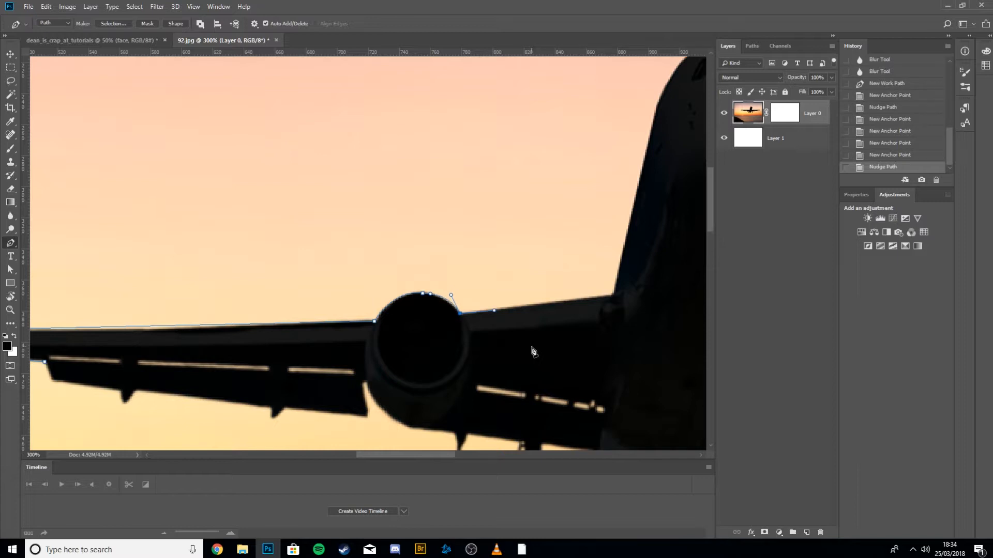
{"action": "left_click", "coordinate": [496, 312]}
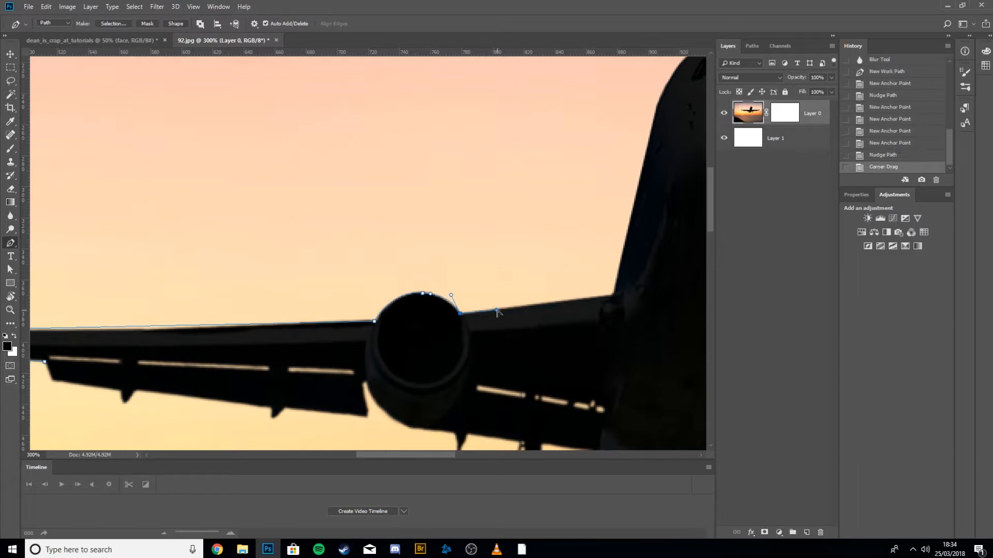
{"action": "left_click", "coordinate": [612, 299]}
Trace curved anchor points around the plane's nose and down its right side to the right wing root.
{"action": "left_click_drag", "start_coordinate": [622, 294], "coordinate": [427, 459]}
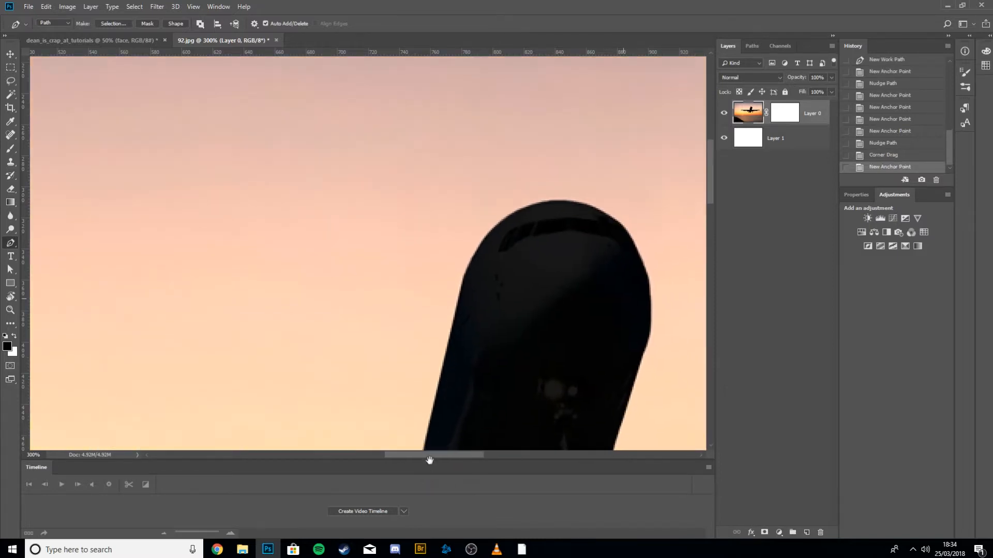
{"action": "left_click", "coordinate": [466, 254]}
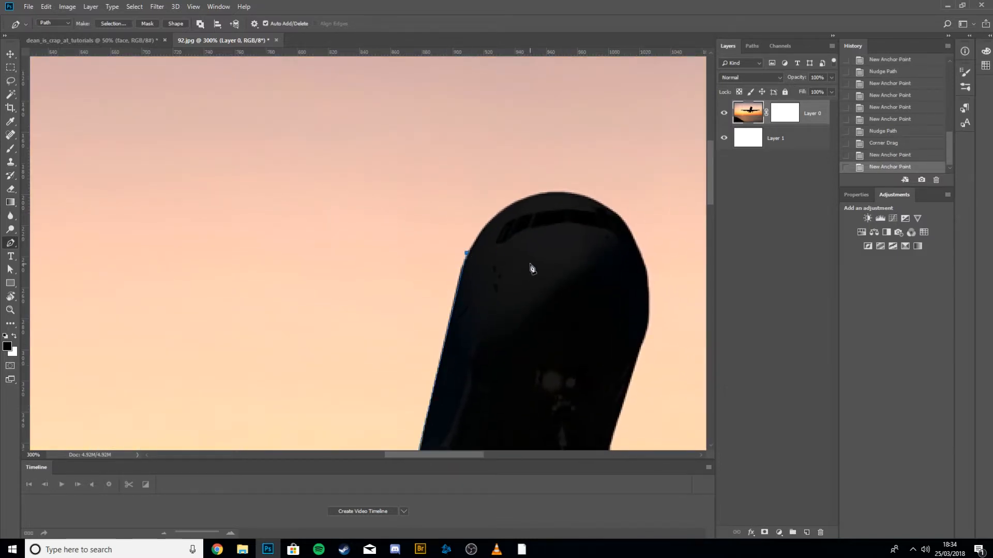
{"action": "key", "text": "Left"}
{"action": "key", "text": "Left"}
{"action": "key", "text": "Left"}
{"action": "key", "text": "Down"}
{"action": "key", "text": "Down"}
{"action": "key", "text": "Down"}
{"action": "key", "text": "Down"}
{"action": "key", "text": "Down"}
{"action": "key", "text": "Down"}
{"action": "key", "text": "Down"}
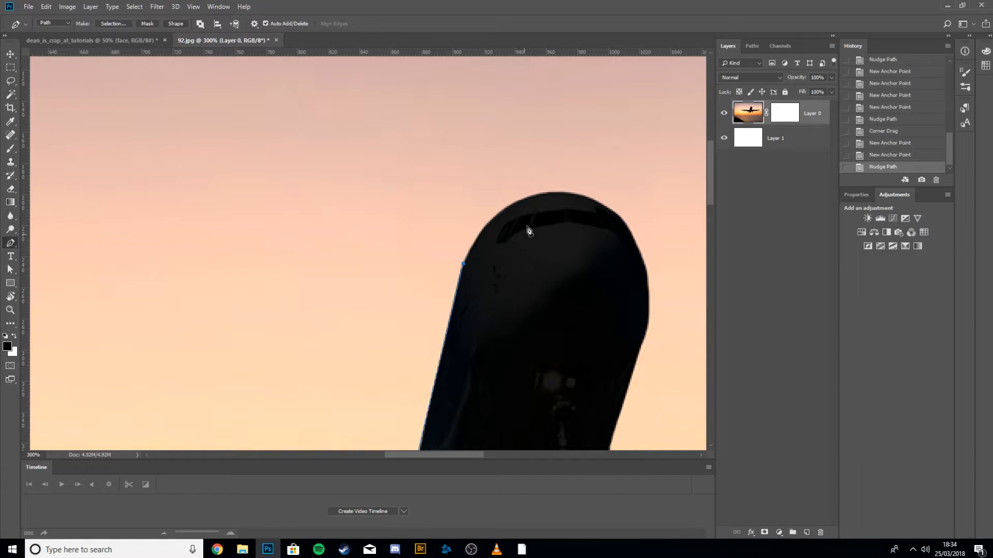
{"action": "mouse_move", "coordinate": [560, 192]}
{"action": "left_mouse_down"}
{"action": "mouse_move", "coordinate": [616, 207]}
{"action": "mouse_move", "coordinate": [653, 201]}
{"action": "mouse_move", "coordinate": [644, 189]}
{"action": "mouse_move", "coordinate": [634, 202]}
{"action": "mouse_move", "coordinate": [570, 193]}
{"action": "left_mouse_up"}
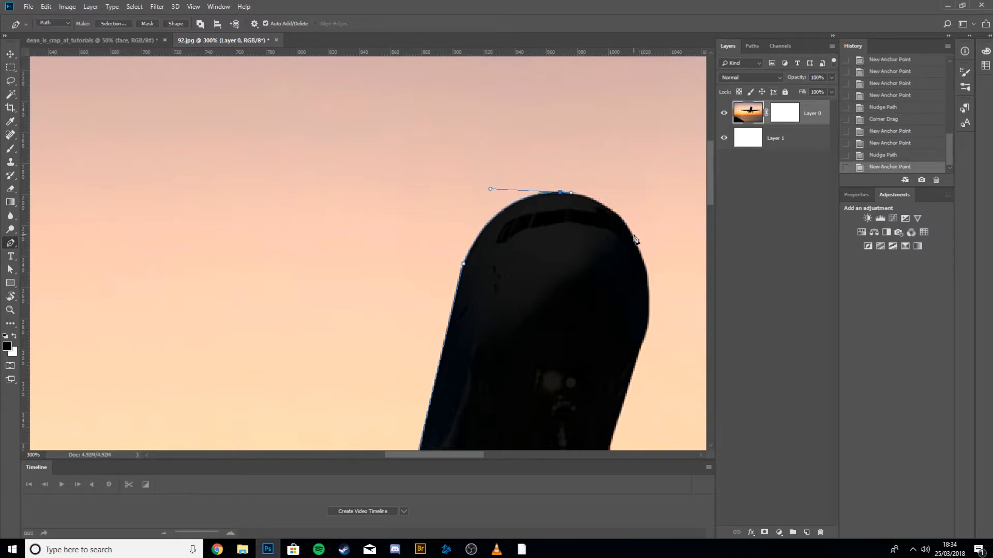
{"action": "left_click_drag", "start_coordinate": [633, 234], "coordinate": [645, 264]}
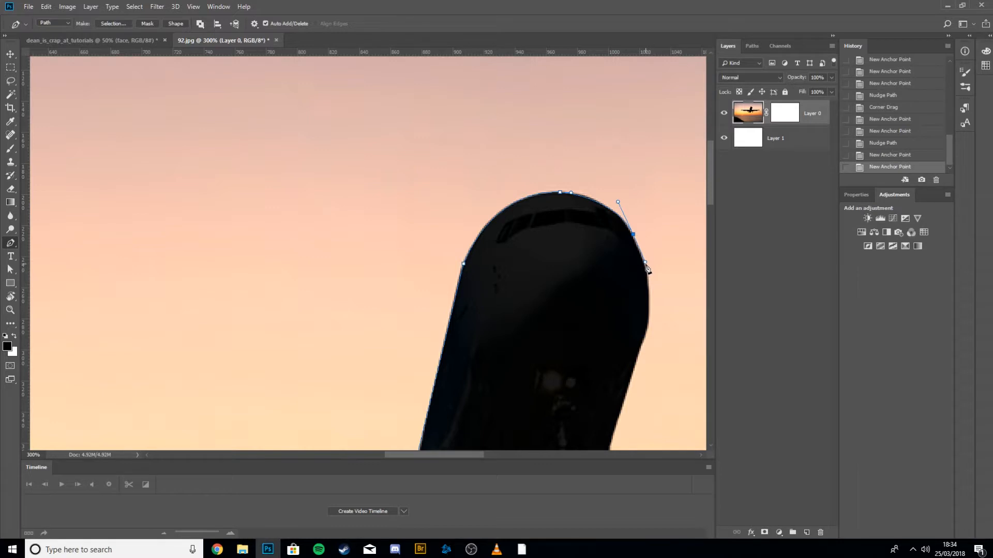
{"action": "left_click", "coordinate": [646, 264]}
{"action": "scroll", "coordinate": [638, 269], "scroll_direction": "down", "scroll_amount": 3}
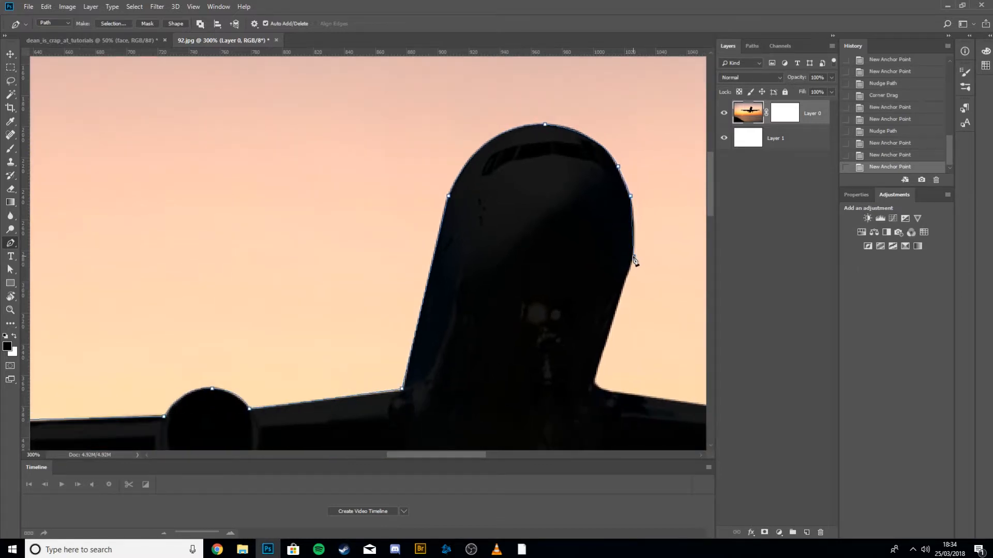
{"action": "left_click", "coordinate": [634, 256]}
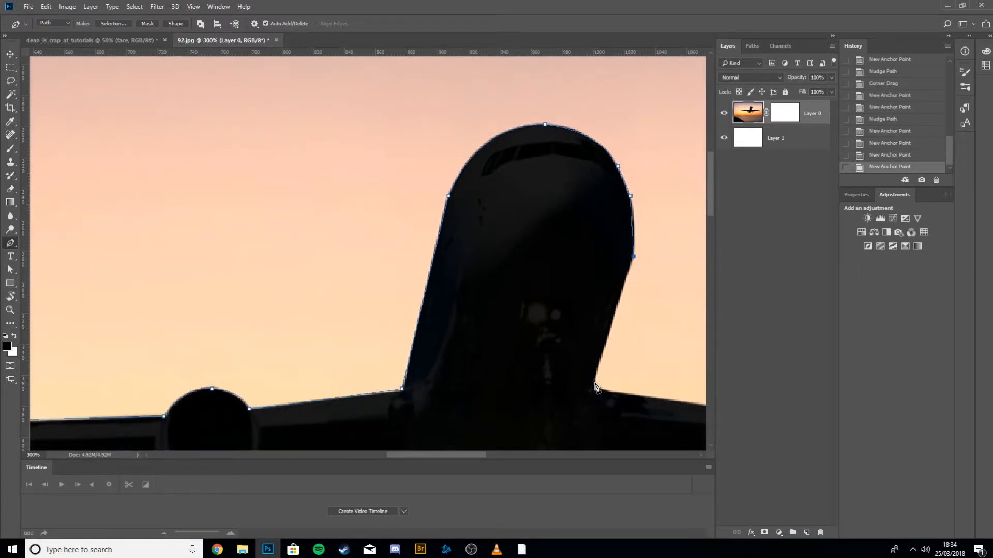
{"action": "left_click", "coordinate": [594, 379]}
{"action": "left_click_drag", "start_coordinate": [627, 415], "coordinate": [595, 374]}
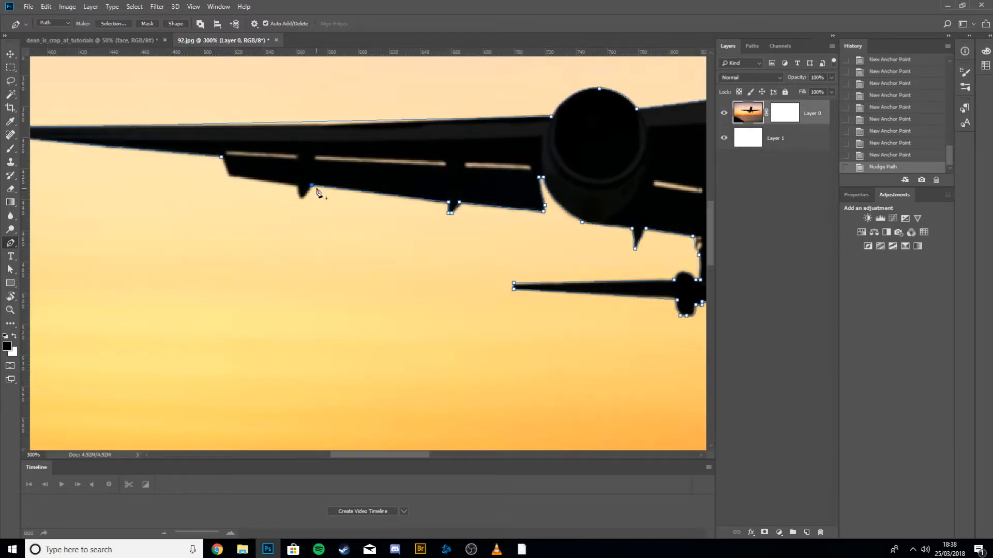
Finish tracing along the left wing's underside and close the path at its starting point.
{"action": "left_click_drag", "start_coordinate": [299, 190], "coordinate": [296, 160]}
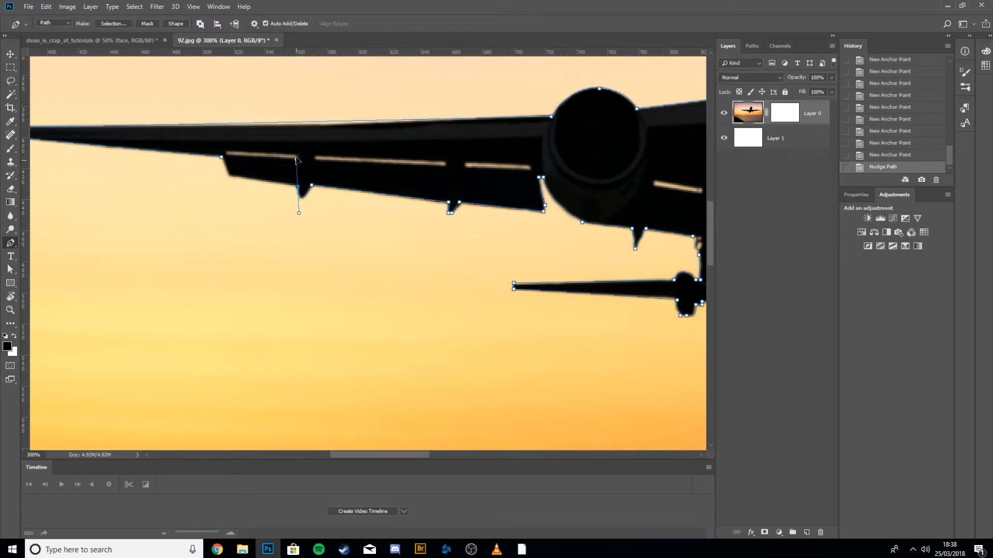
{"action": "left_click", "coordinate": [278, 184]}
{"action": "left_click", "coordinate": [229, 176]}
{"action": "left_click", "coordinate": [223, 161]}
Load the closed work path as a selection.
{"action": "left_click", "coordinate": [752, 48]}
{"action": "left_click", "coordinate": [725, 47]}
{"action": "left_click", "coordinate": [751, 45]}
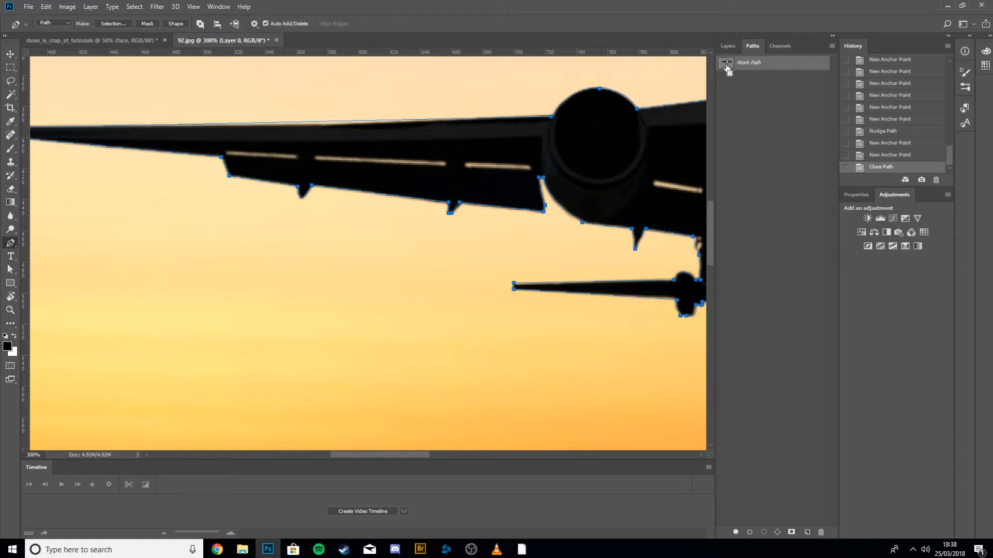
{"action": "left_click", "coordinate": [726, 62], "text": "ctrl"}
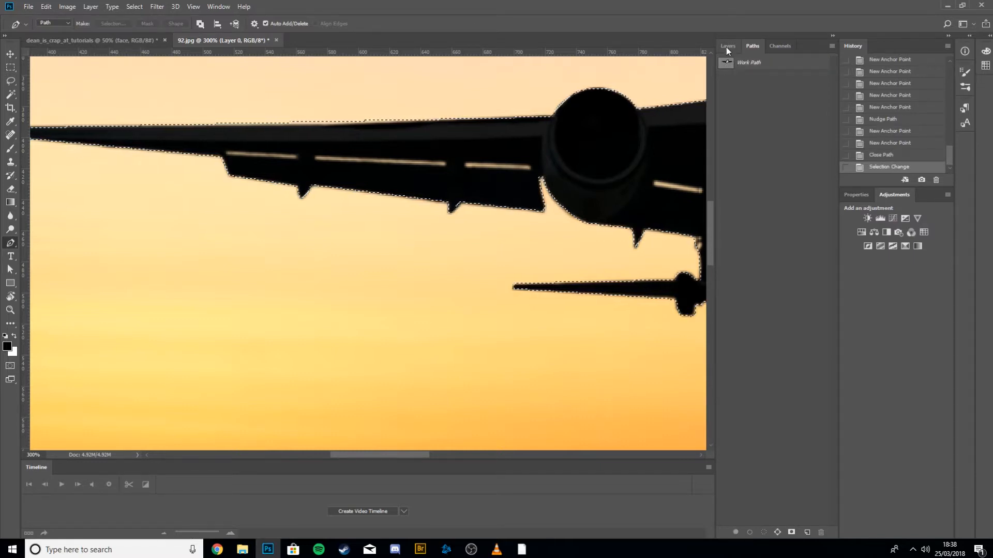
Fill Layer 0's mask through the plane selection so only the plane shows, and zoom out to view it.
{"action": "left_click", "coordinate": [727, 46]}
{"action": "left_click", "coordinate": [778, 120]}
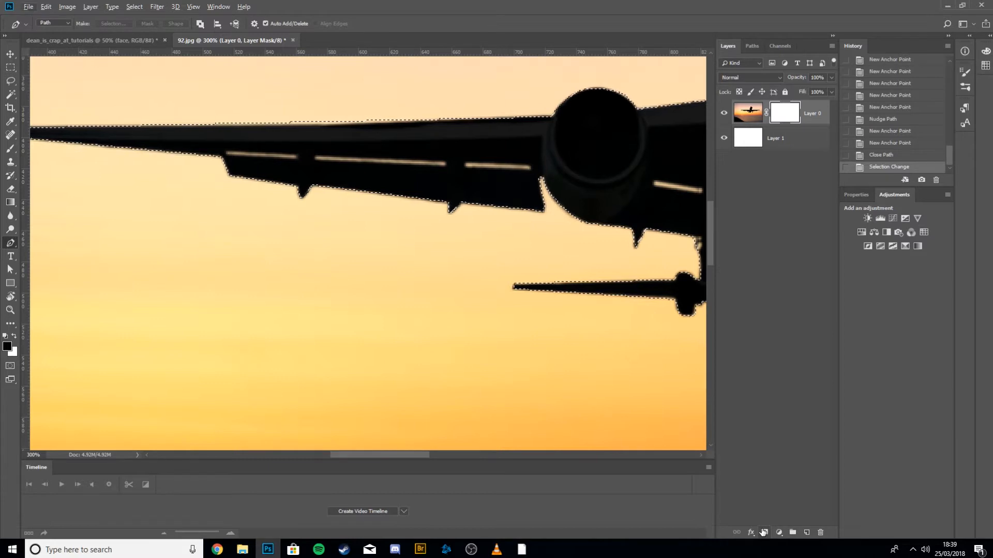
{"action": "key", "text": "alt+BackSpace"}
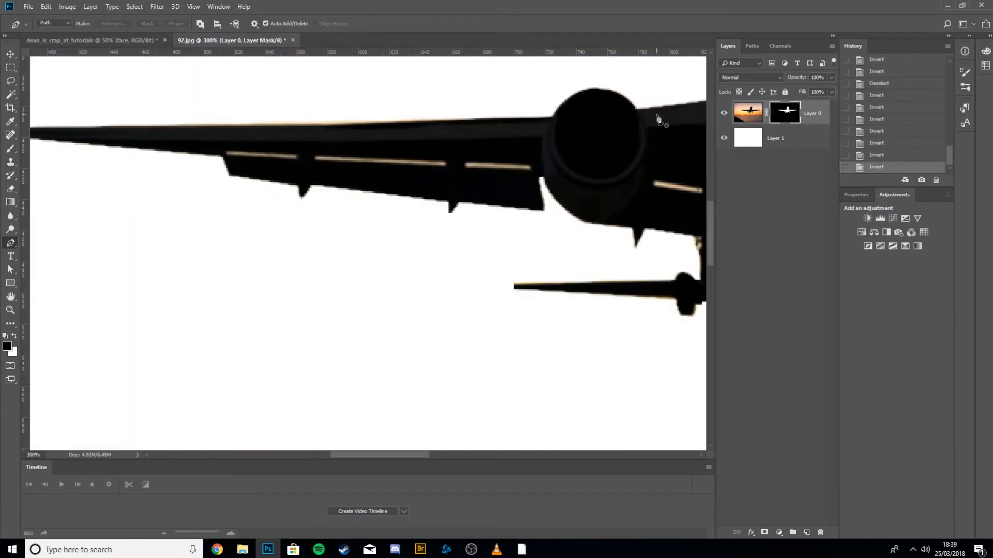
{"action": "key", "text": "ctrl+minus"}
{"action": "key", "text": "ctrl+minus"}
{"action": "key", "text": "ctrl+minus"}
{"action": "key", "text": "ctrl+minus"}
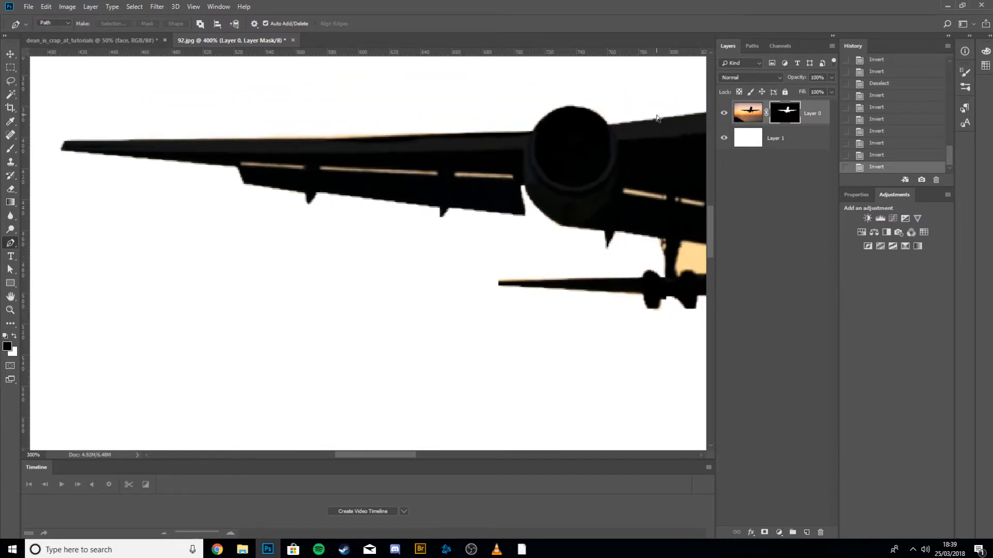
Undo the mask fill and selection steps back to the closed path.
{"action": "key", "text": "ctrl+alt+z"}
{"action": "key", "text": "ctrl+alt+z"}
{"action": "key", "text": "ctrl+alt+z"}
{"action": "key", "text": "ctrl+alt+z"}
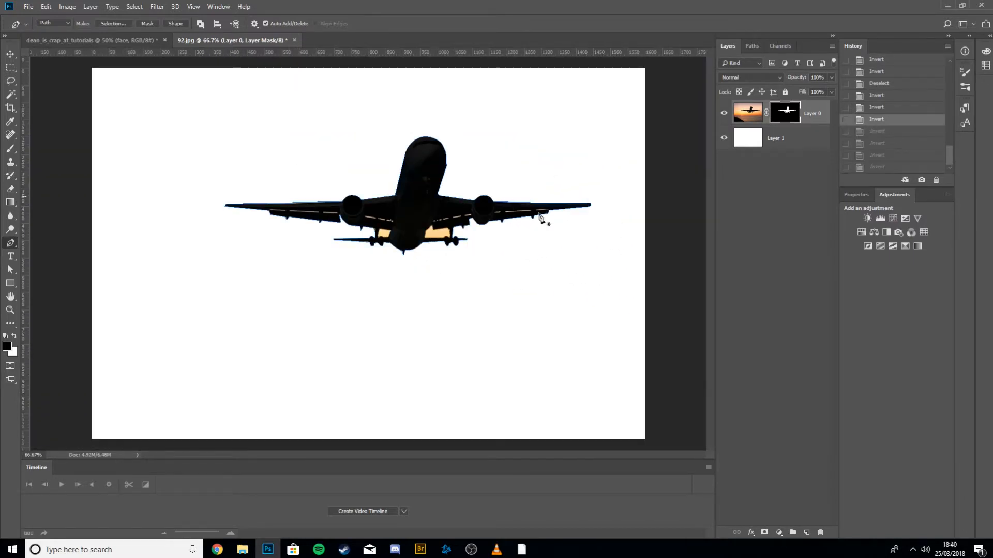
{"action": "key", "text": "ctrl+alt+z"}
{"action": "key", "text": "ctrl+alt+z"}
{"action": "key", "text": "ctrl+alt+z"}
{"action": "key", "text": "ctrl+alt+z"}
{"action": "key", "text": "ctrl+alt+z"}
{"action": "key", "text": "ctrl+alt+z"}
{"action": "key", "text": "ctrl+alt+z"}
{"action": "key", "text": "ctrl+alt+z"}
{"action": "key", "text": "ctrl+alt+z"}
{"action": "key", "text": "ctrl+alt+z"}
{"action": "key", "text": "ctrl+alt+z"}
{"action": "key", "text": "ctrl+alt+z"}
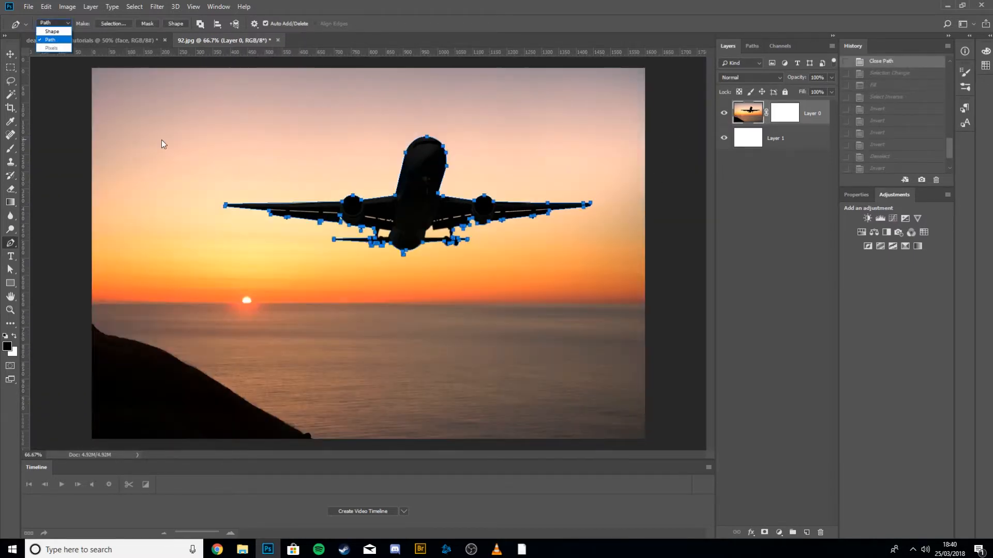
Delete Layer 0's layer mask without applying it.
{"action": "left_click", "coordinate": [796, 121]}
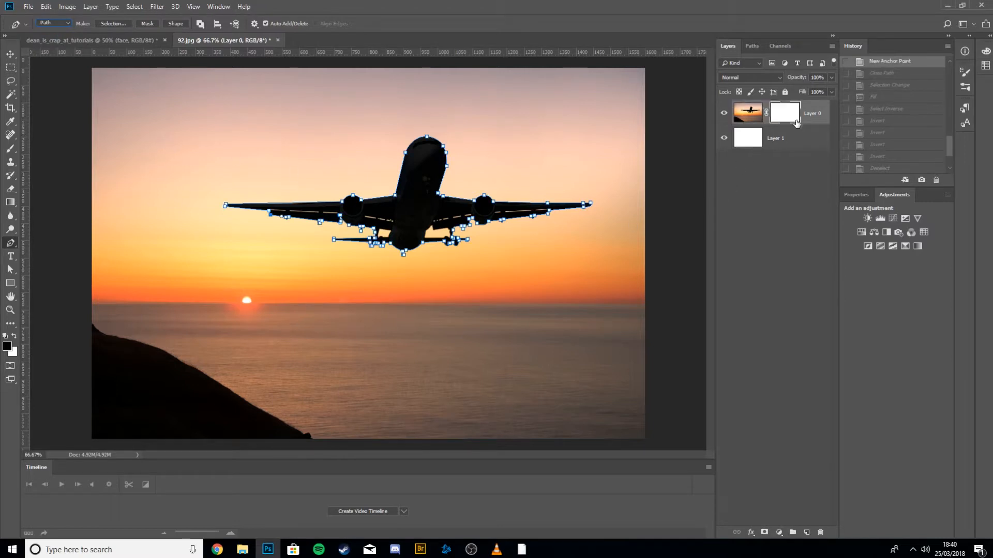
{"action": "left_click", "coordinate": [758, 115]}
{"action": "left_click_drag", "start_coordinate": [793, 121], "coordinate": [821, 532]}
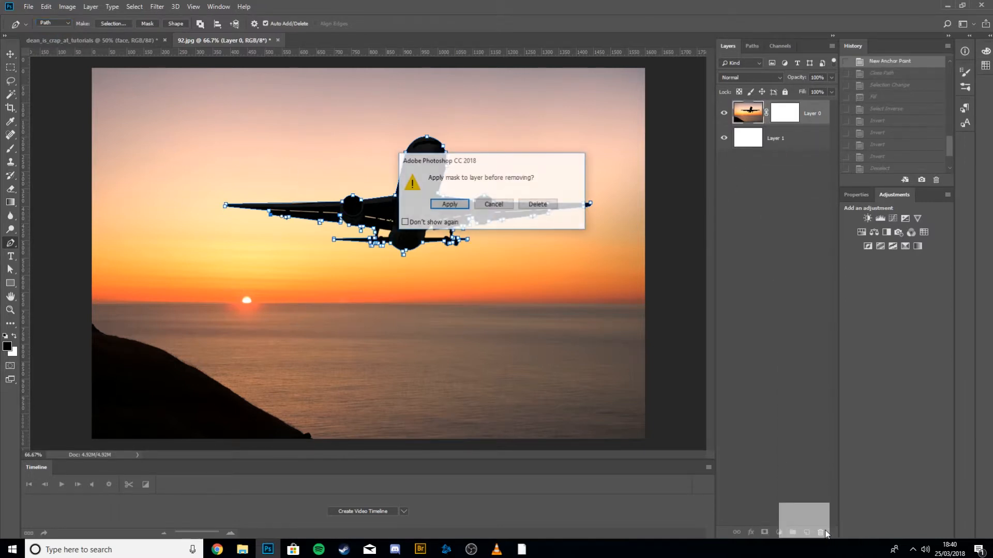
{"action": "left_click", "coordinate": [538, 207]}
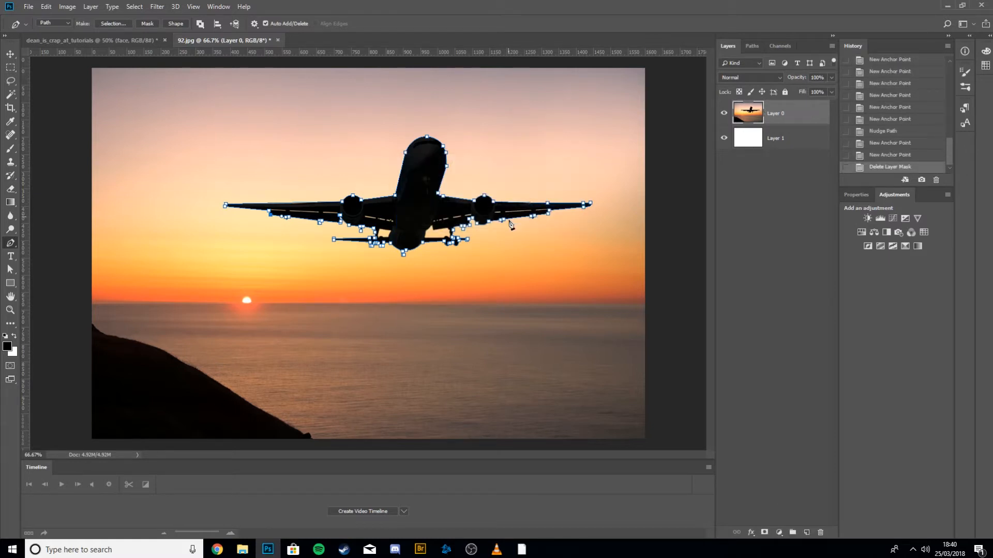
Undo a stray anchor point and the layer mask deletion.
{"action": "left_click", "coordinate": [228, 155]}
{"action": "key", "text": "ctrl+alt+z"}
{"action": "key", "text": "ctrl+alt+z"}
{"action": "key", "text": "ctrl+alt+z"}
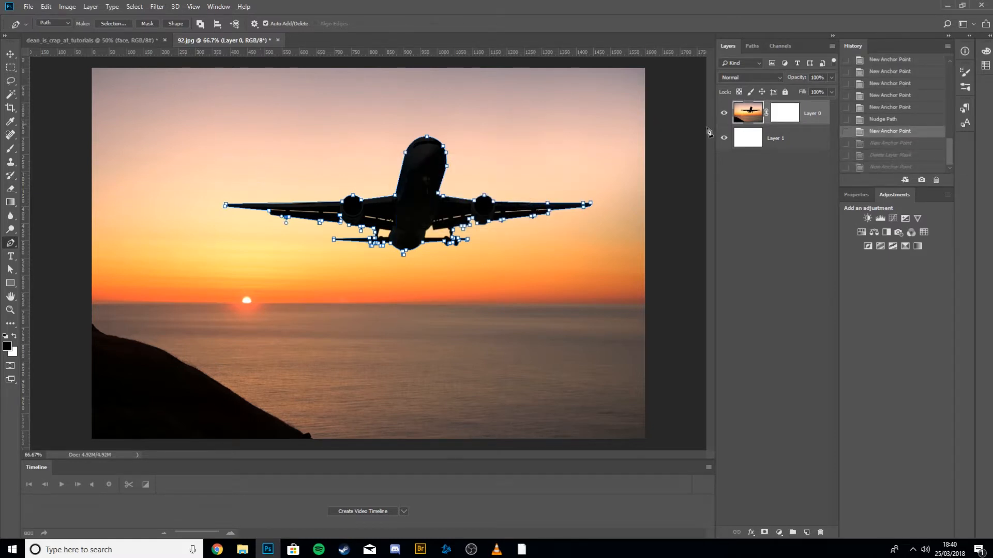
Delete the plane's work path from the canvas.
{"action": "key", "text": "Delete"}
{"action": "key", "text": "Delete"}
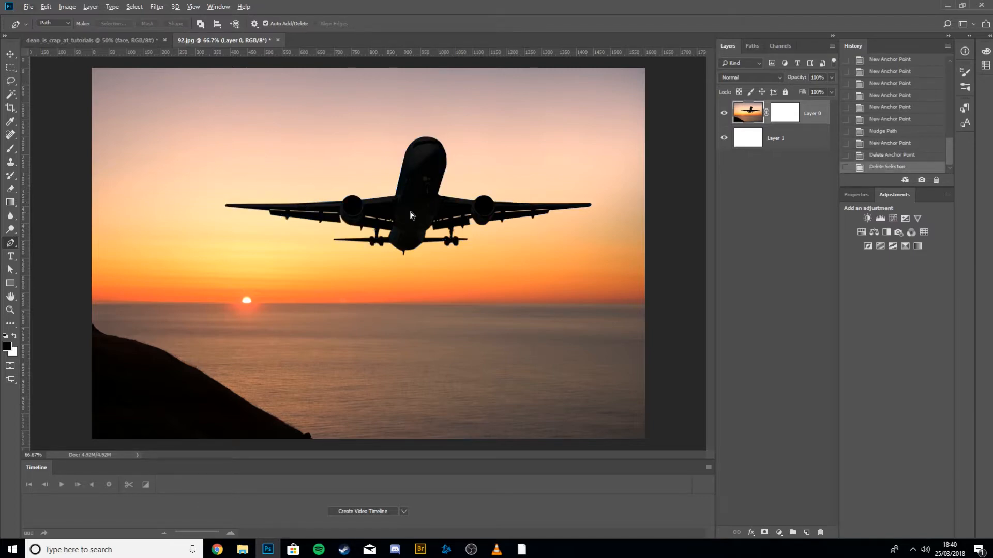
Switch the Pen tool to Shape mode and start a shape path at the plane's left wing root, curving around the nose.
{"action": "key", "text": "ctrl+plus"}
{"action": "key", "text": "ctrl+plus"}
{"action": "left_click_drag", "start_coordinate": [430, 208], "coordinate": [395, 390]}
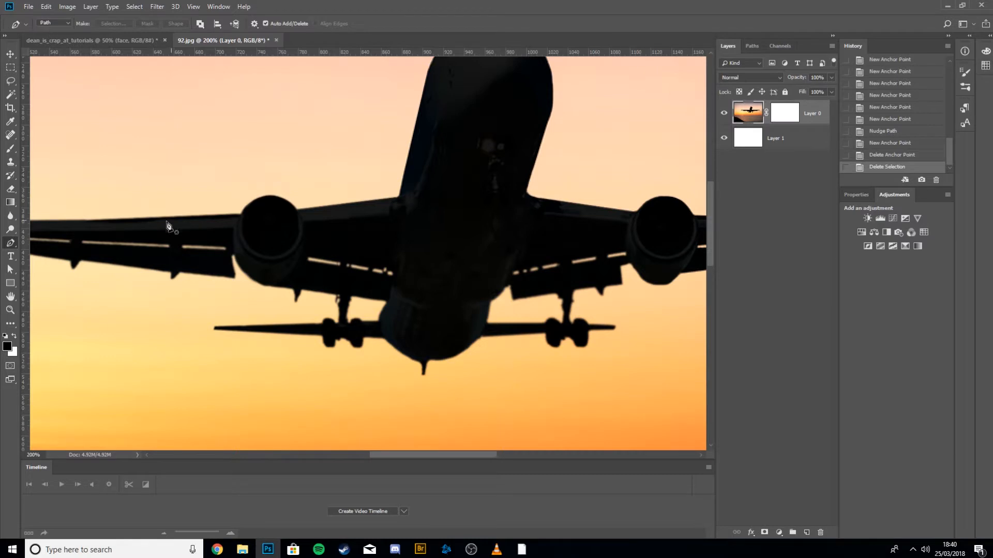
{"action": "left_click", "coordinate": [48, 22]}
{"action": "left_click", "coordinate": [50, 25]}
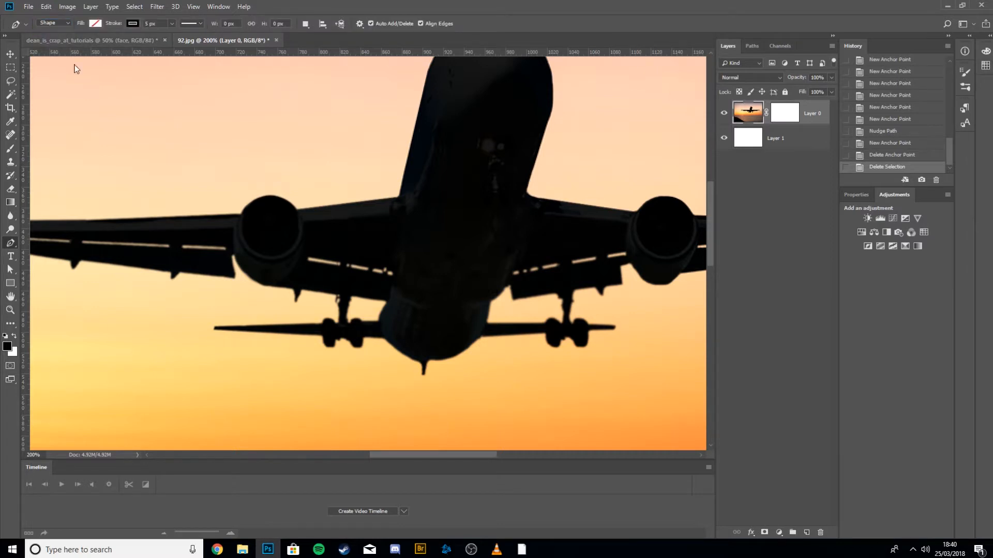
{"action": "left_click", "coordinate": [395, 197]}
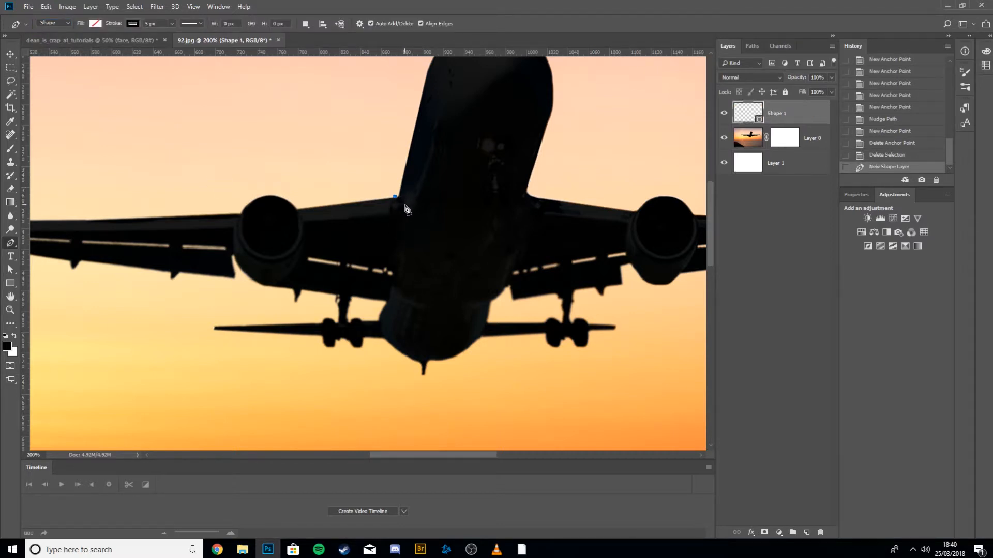
{"action": "left_click_drag", "start_coordinate": [417, 225], "coordinate": [392, 349]}
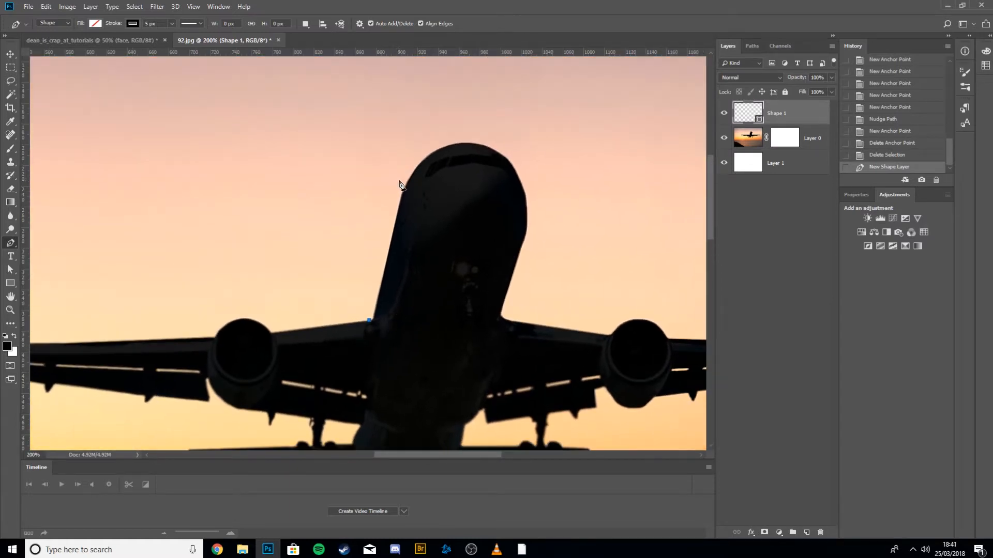
{"action": "left_click", "coordinate": [404, 185]}
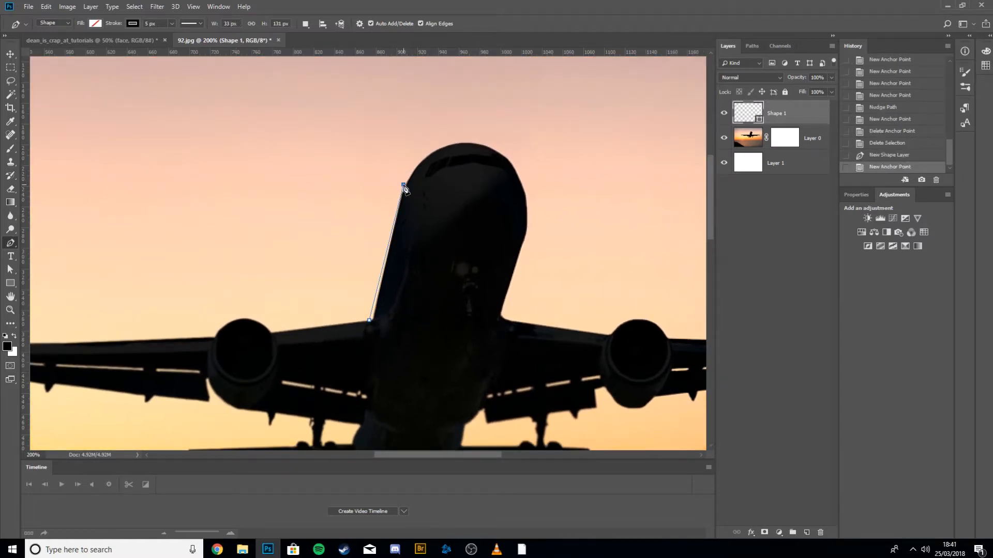
{"action": "left_click_drag", "start_coordinate": [458, 140], "coordinate": [479, 142]}
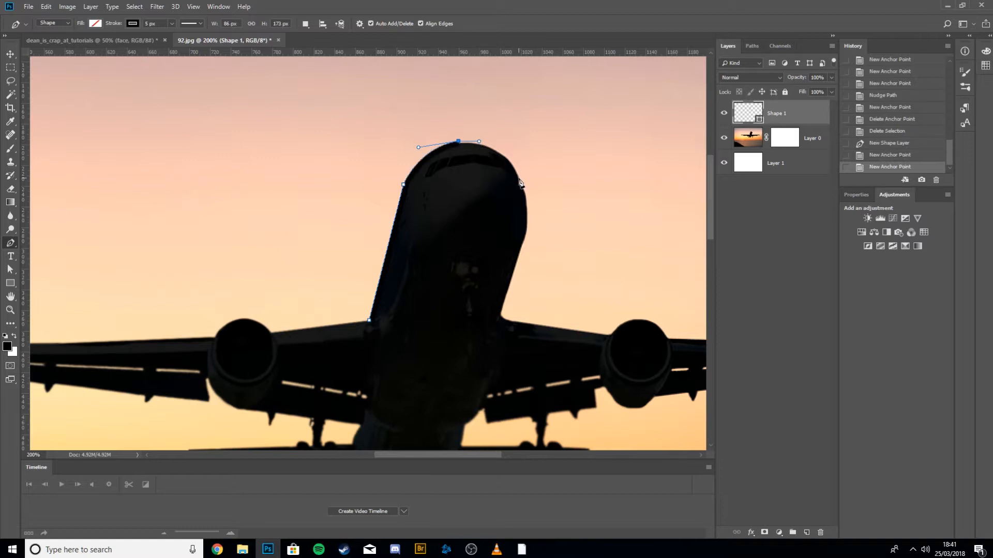
{"action": "left_click_drag", "start_coordinate": [518, 178], "coordinate": [526, 199]}
{"action": "left_click", "coordinate": [527, 209]}
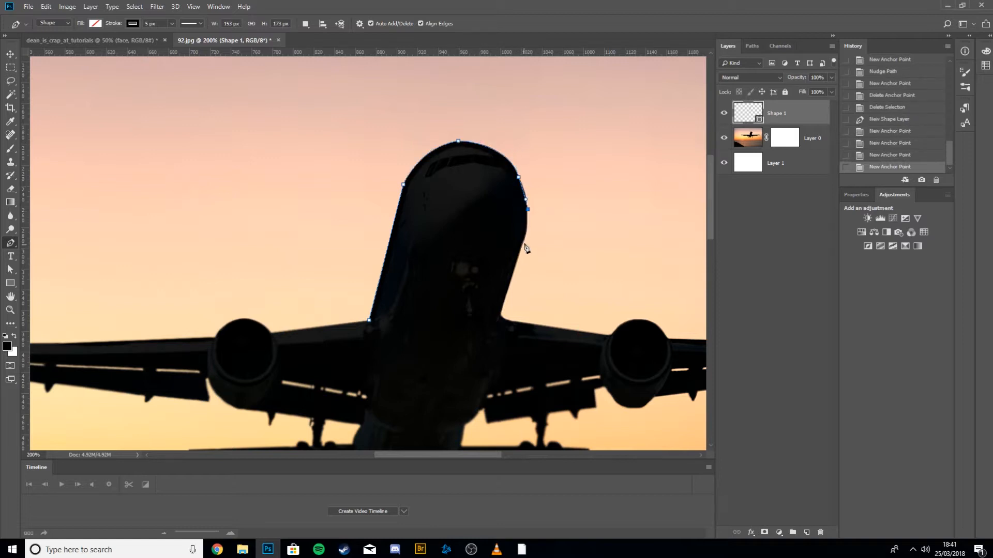
Continue the shape path down the fuselage, along the right wing, engine and flaps, and across the underside.
{"action": "left_click", "coordinate": [526, 234]}
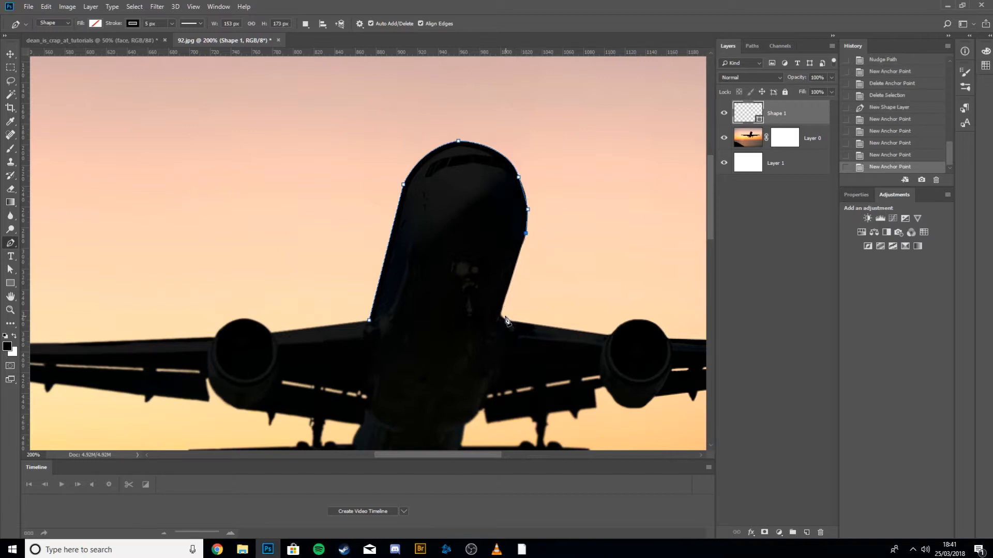
{"action": "left_click", "coordinate": [501, 318]}
{"action": "key", "text": "Up"}
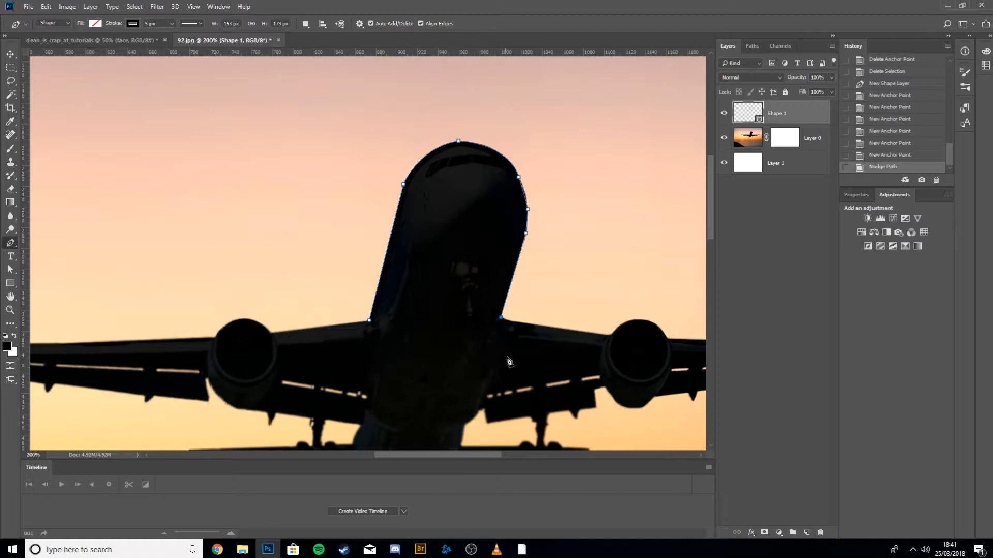
{"action": "left_click", "coordinate": [608, 336]}
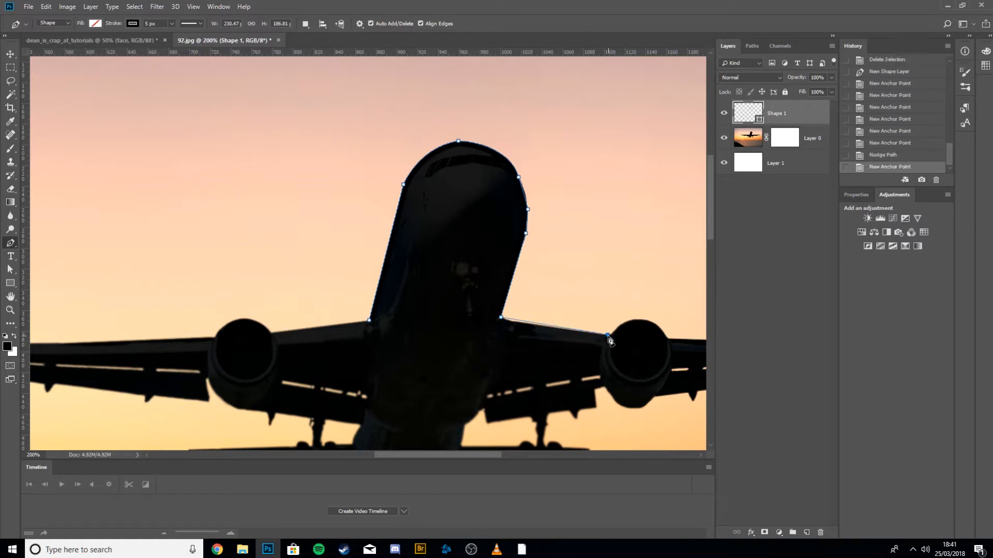
{"action": "left_click", "coordinate": [605, 376]}
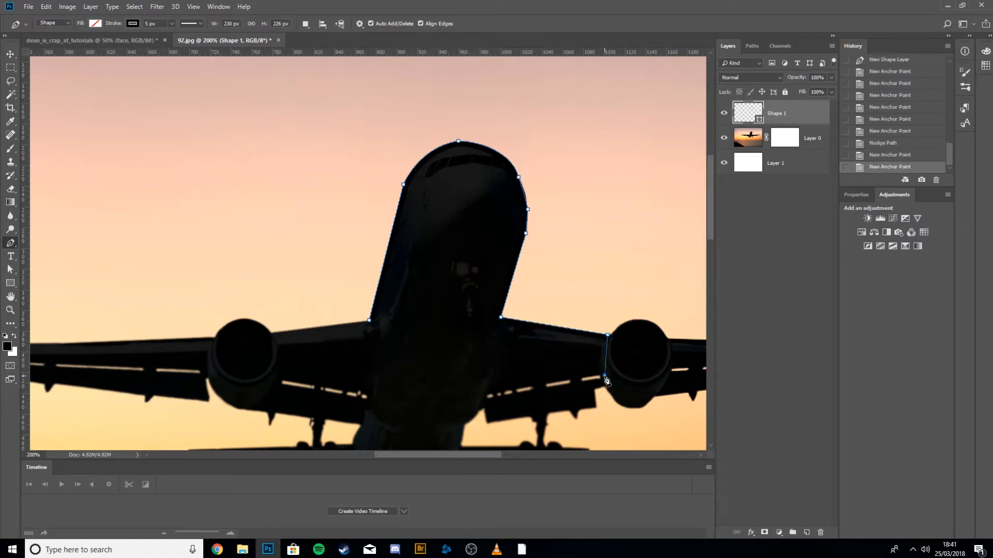
{"action": "left_click", "coordinate": [605, 383]}
{"action": "left_click", "coordinate": [596, 391]}
{"action": "left_click", "coordinate": [597, 408]}
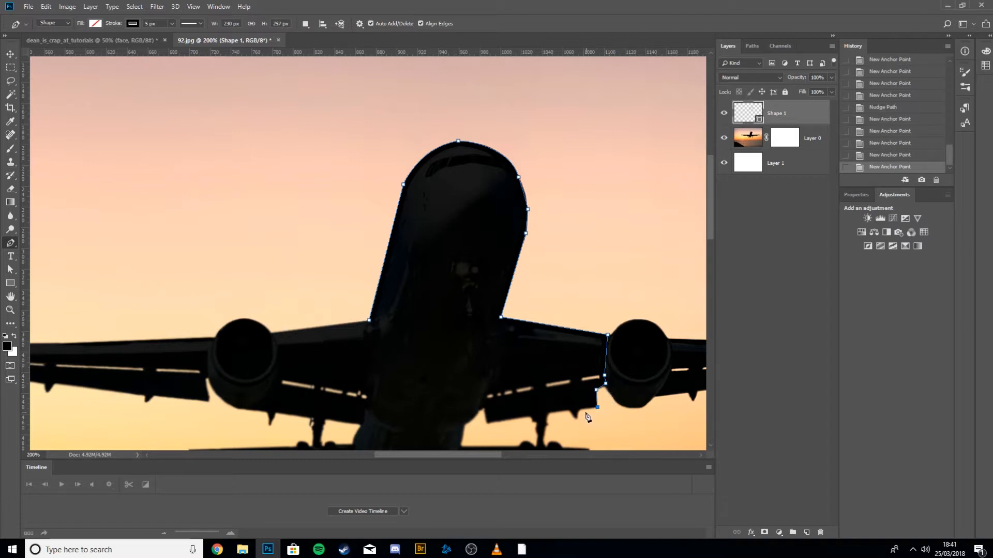
{"action": "left_click", "coordinate": [580, 408]}
{"action": "left_click", "coordinate": [578, 418]}
{"action": "left_click", "coordinate": [568, 411]}
{"action": "left_click", "coordinate": [546, 423]}
{"action": "left_click", "coordinate": [535, 421]}
{"action": "left_click", "coordinate": [531, 416]}
{"action": "left_click", "coordinate": [485, 423]}
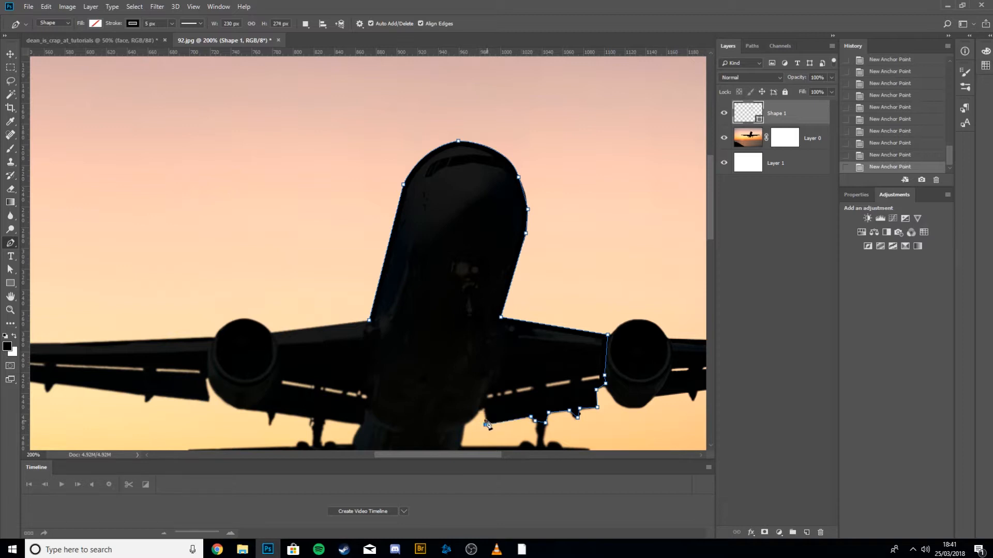
{"action": "left_click", "coordinate": [358, 425]}
Trace the left wing's underside and engine with anchor points and close the shape path at the fuselage.
{"action": "left_click_drag", "start_coordinate": [318, 424], "coordinate": [413, 356]}
{"action": "left_click", "coordinate": [404, 350]}
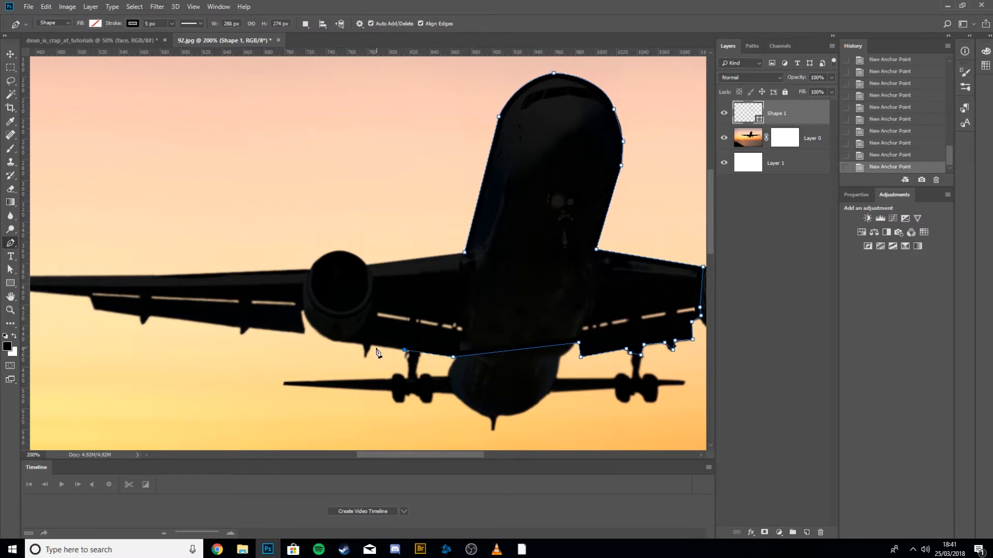
{"action": "left_click", "coordinate": [372, 343]}
{"action": "left_click", "coordinate": [365, 356]}
{"action": "left_click", "coordinate": [363, 345]}
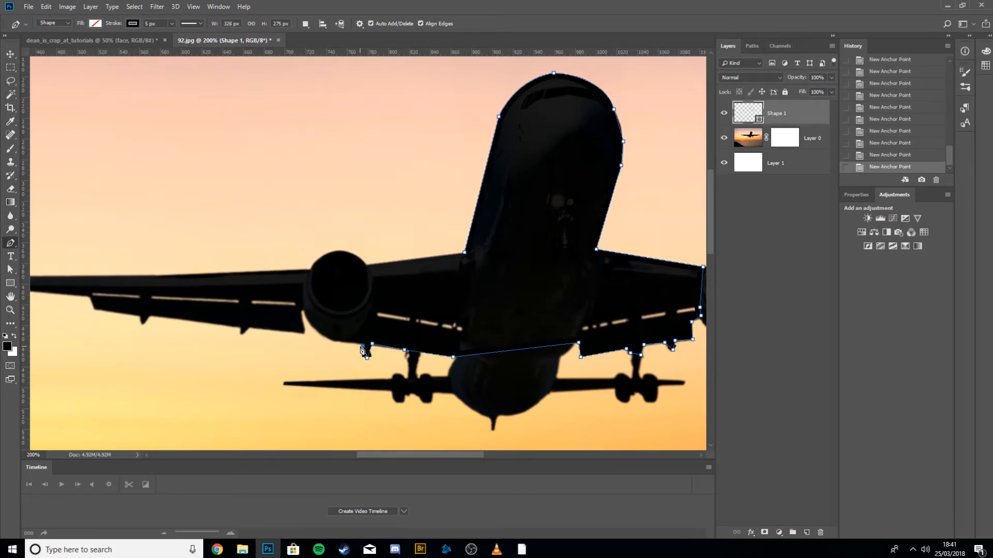
{"action": "left_click", "coordinate": [334, 339]}
{"action": "left_click", "coordinate": [298, 269]}
{"action": "left_click_drag", "start_coordinate": [337, 249], "coordinate": [370, 274]}
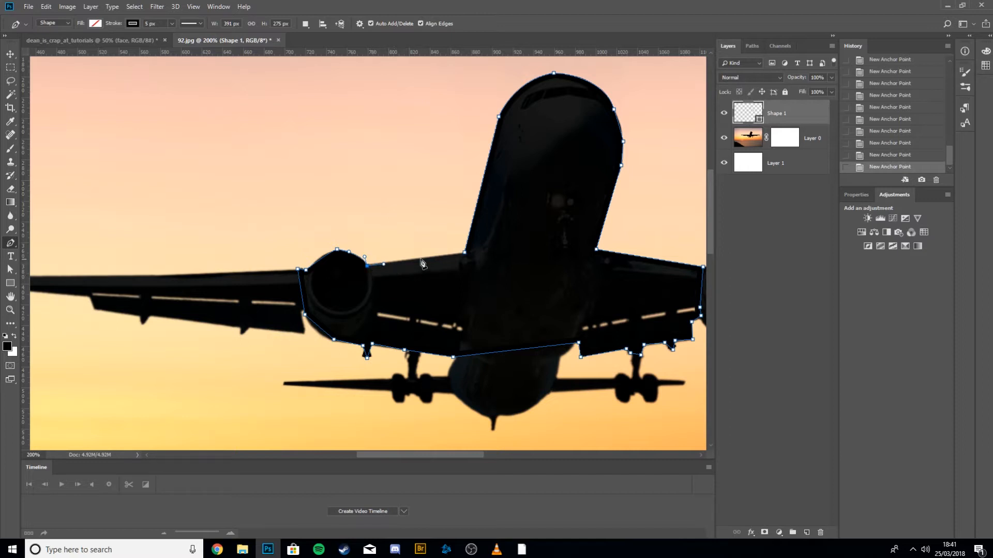
{"action": "left_click", "coordinate": [466, 255]}
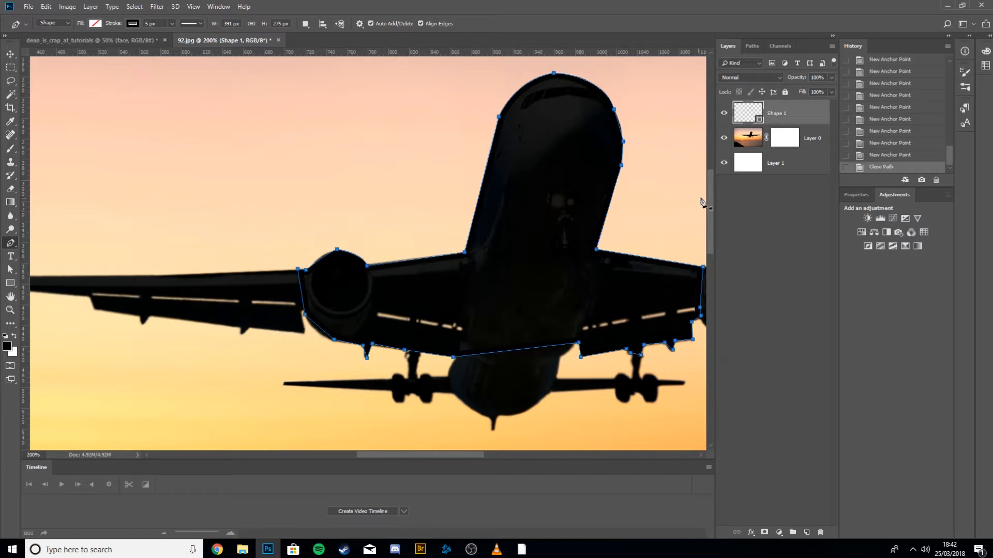
Delete Layer 0's existing layer mask without applying it.
{"action": "left_click_drag", "start_coordinate": [792, 140], "coordinate": [821, 534]}
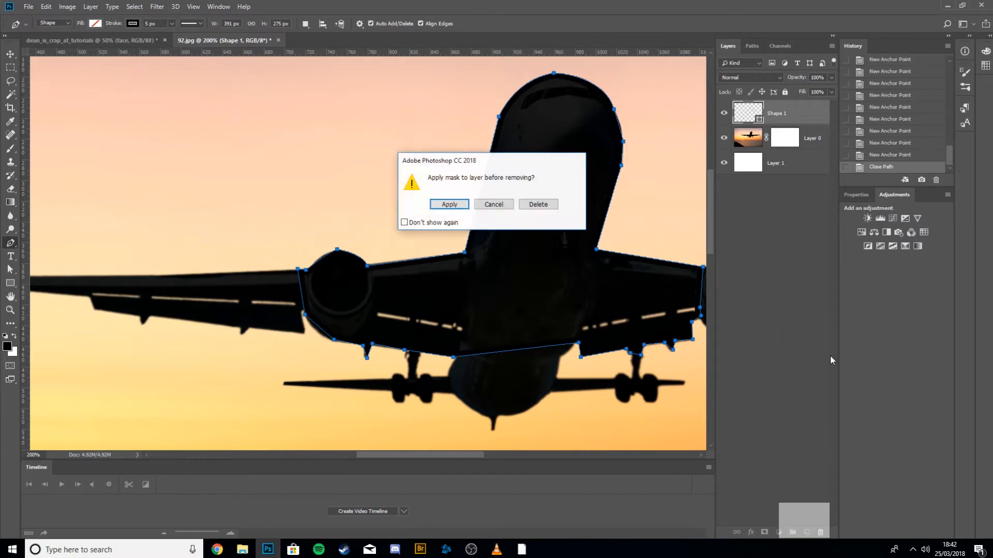
{"action": "left_click", "coordinate": [533, 206]}
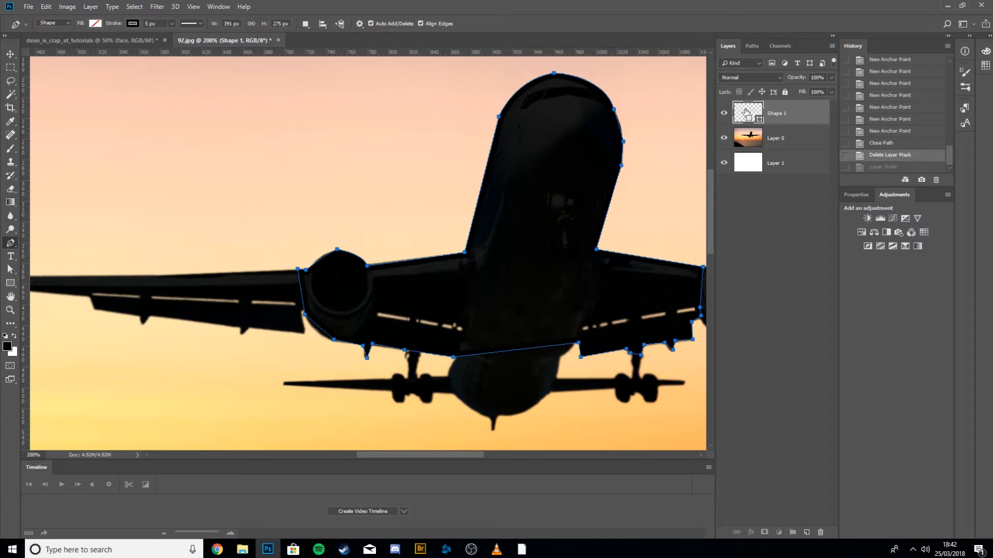
Move the shape's path onto Layer 0 as a vector mask and delete the Shape 1 layer.
{"action": "left_click_drag", "start_coordinate": [745, 111], "coordinate": [775, 137]}
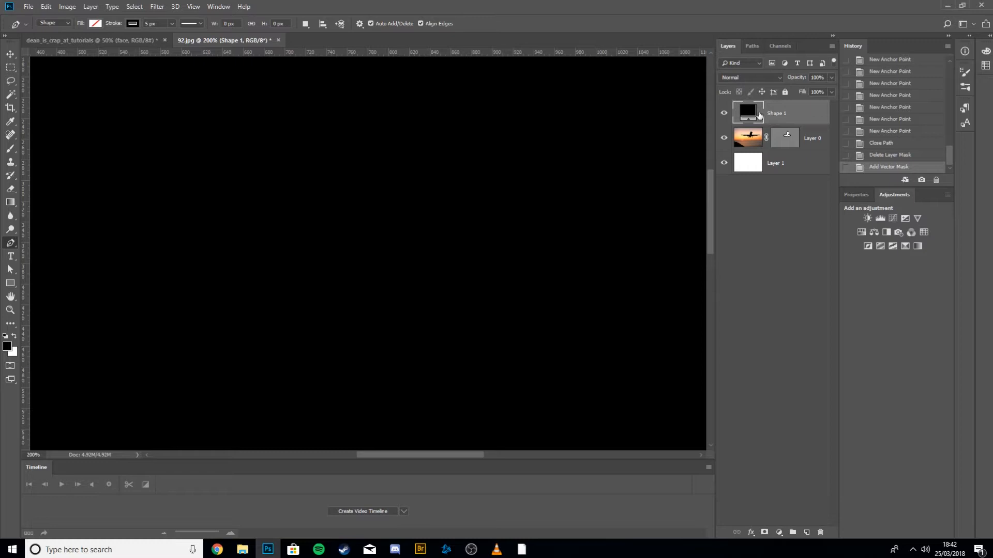
{"action": "key", "text": "Delete"}
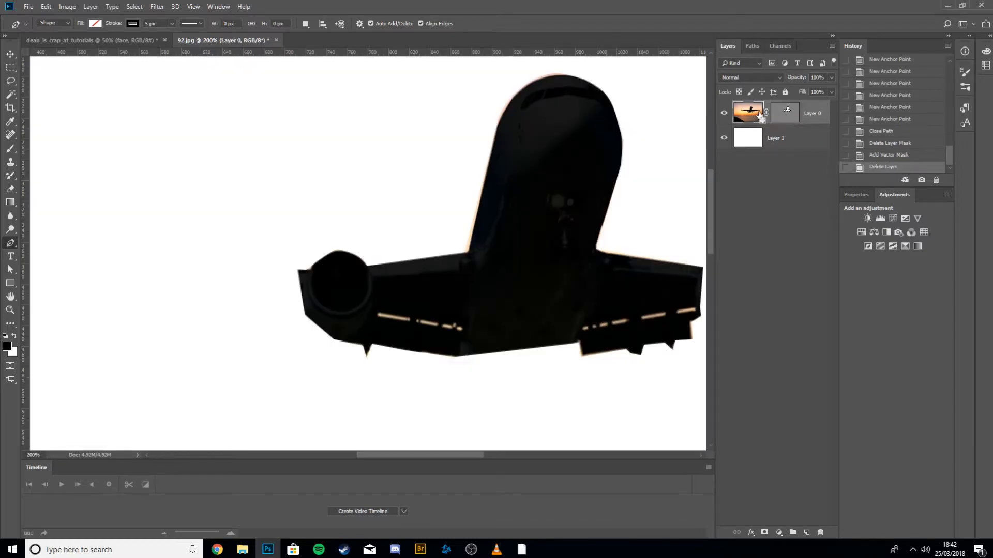
Select Layer 0's vector mask path and nudge the wing anchor beside the left engine three pixels right.
{"action": "key", "text": "ctrl+minus"}
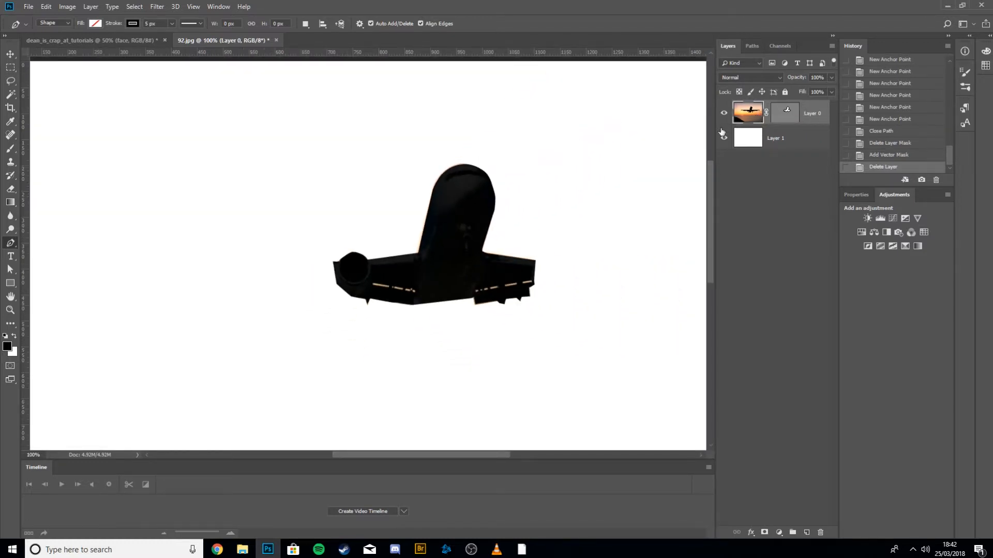
{"action": "left_click", "coordinate": [781, 118]}
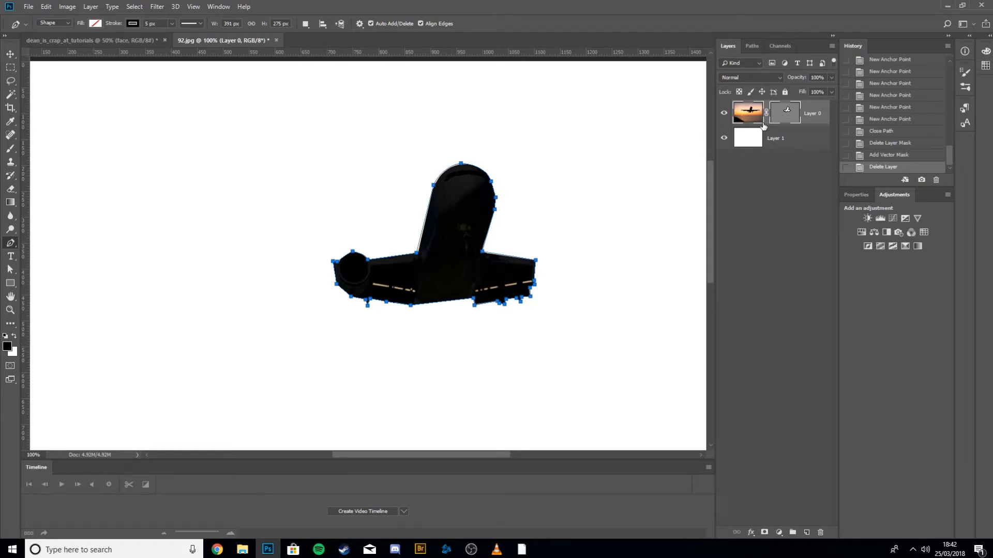
{"action": "key", "text": "ctrl+plus"}
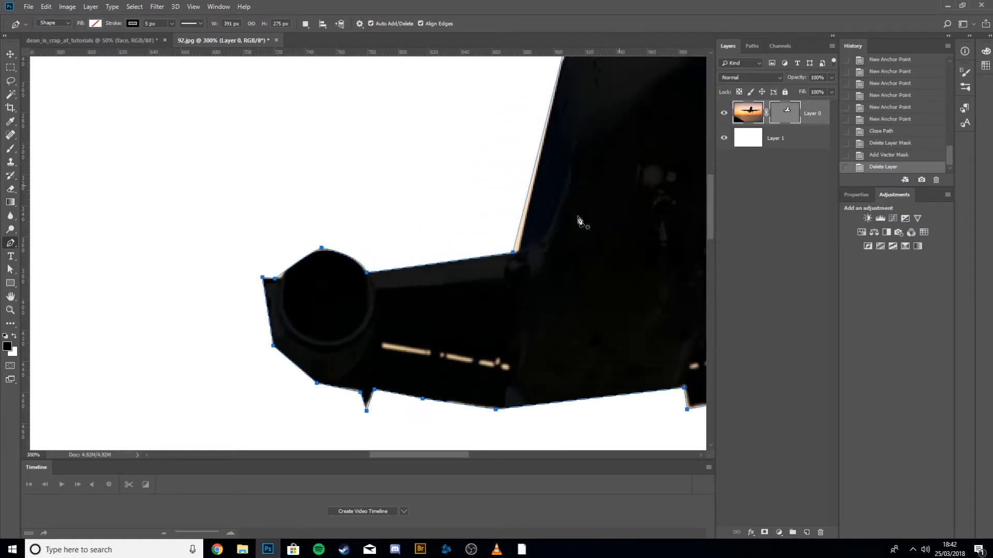
{"action": "key", "text": "a"}
{"action": "left_click_drag", "start_coordinate": [514, 253], "coordinate": [514, 253]}
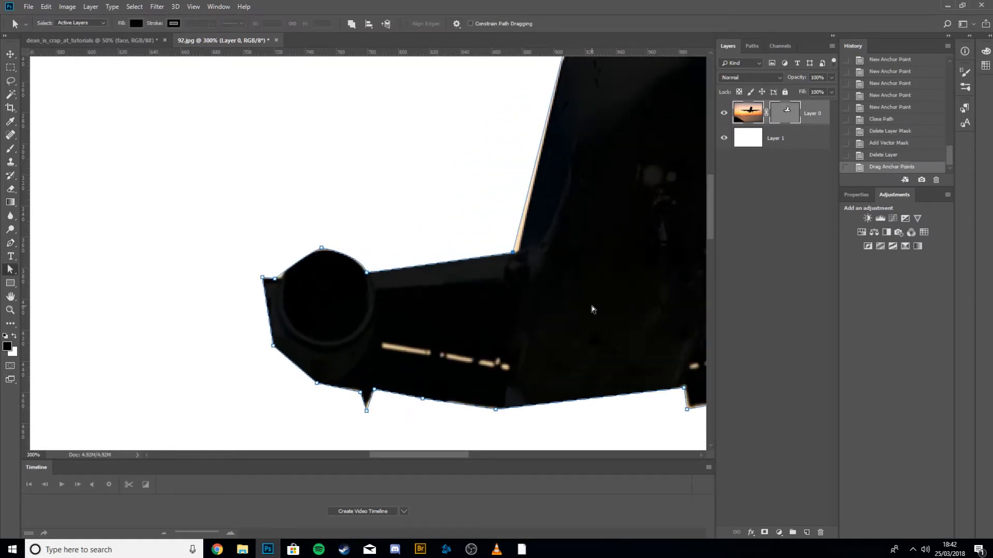
{"action": "key", "text": "Up"}
{"action": "key", "text": "ctrl+z"}
{"action": "left_click", "coordinate": [10, 270]}
{"action": "left_click", "coordinate": [370, 278]}
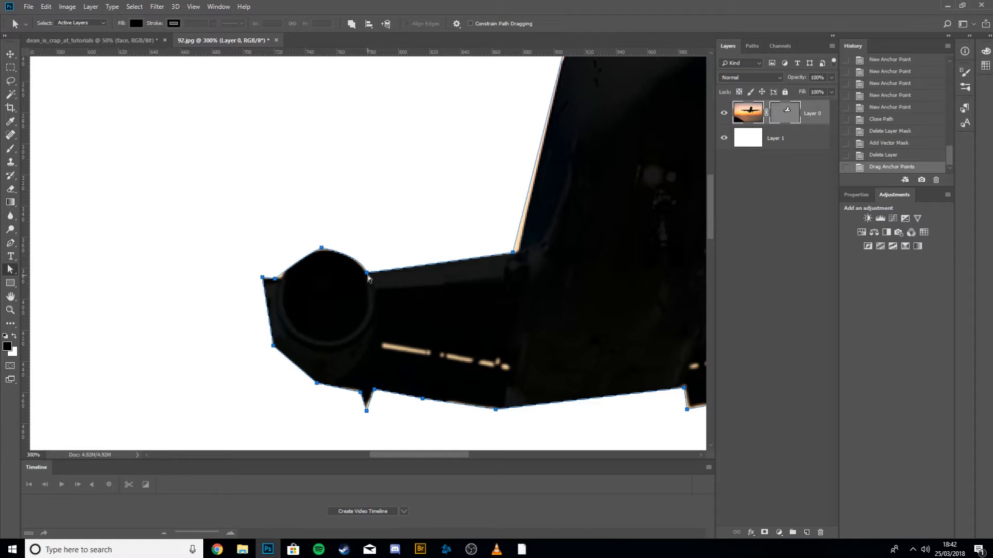
{"action": "left_click", "coordinate": [381, 243]}
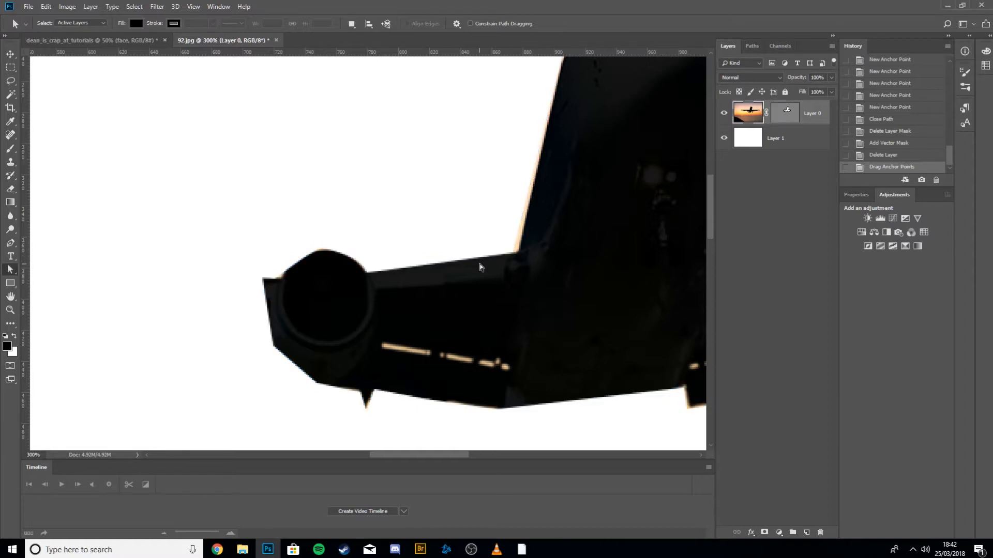
{"action": "left_click", "coordinate": [511, 255]}
{"action": "key", "text": "Right"}
{"action": "key", "text": "Right"}
{"action": "key", "text": "Right"}
{"action": "key", "text": "Right"}
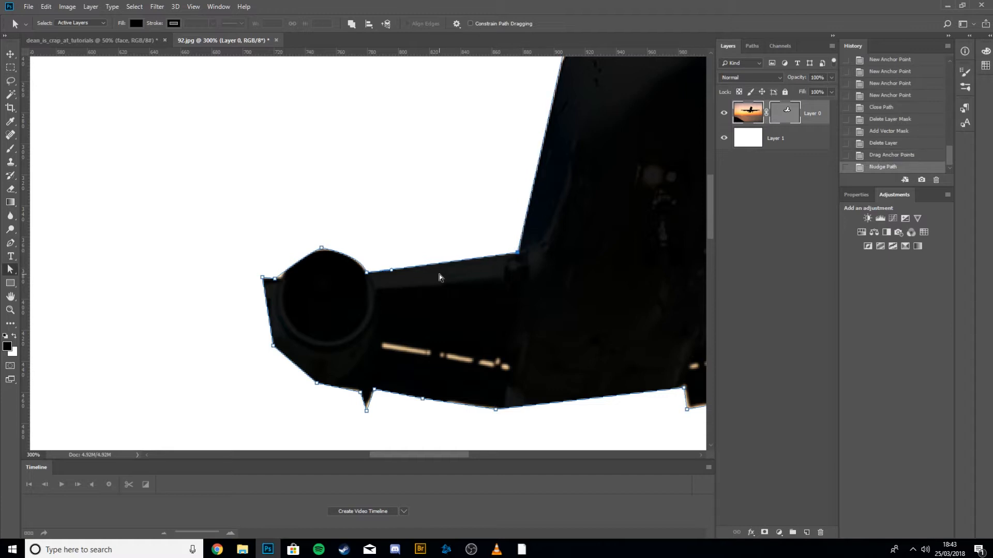
Reshape the mask curve over the left engine by adjusting its top anchor's handles and position.
{"action": "left_click", "coordinate": [321, 249]}
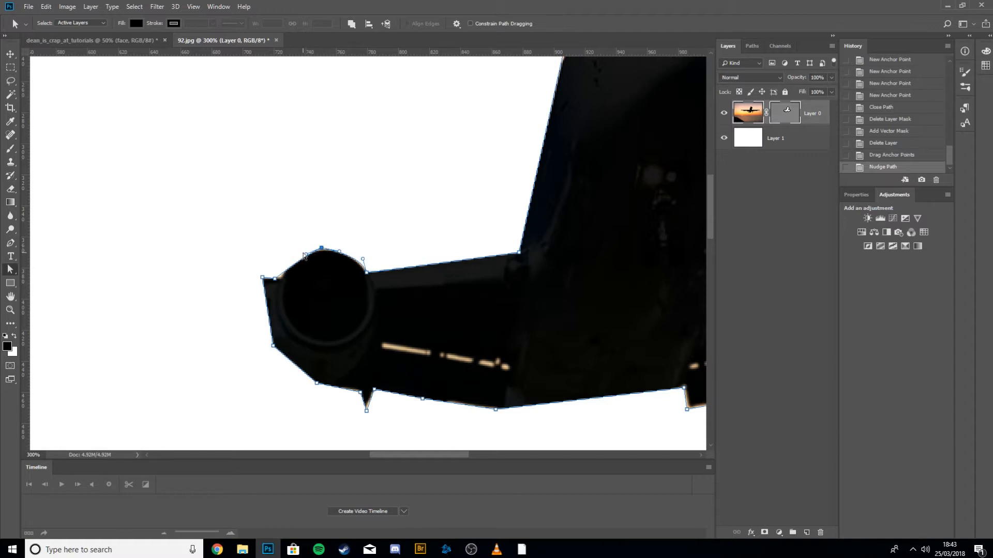
{"action": "left_click_drag", "start_coordinate": [308, 255], "coordinate": [339, 241]}
{"action": "key", "text": "Down"}
{"action": "key", "text": "Down"}
{"action": "key", "text": "Right"}
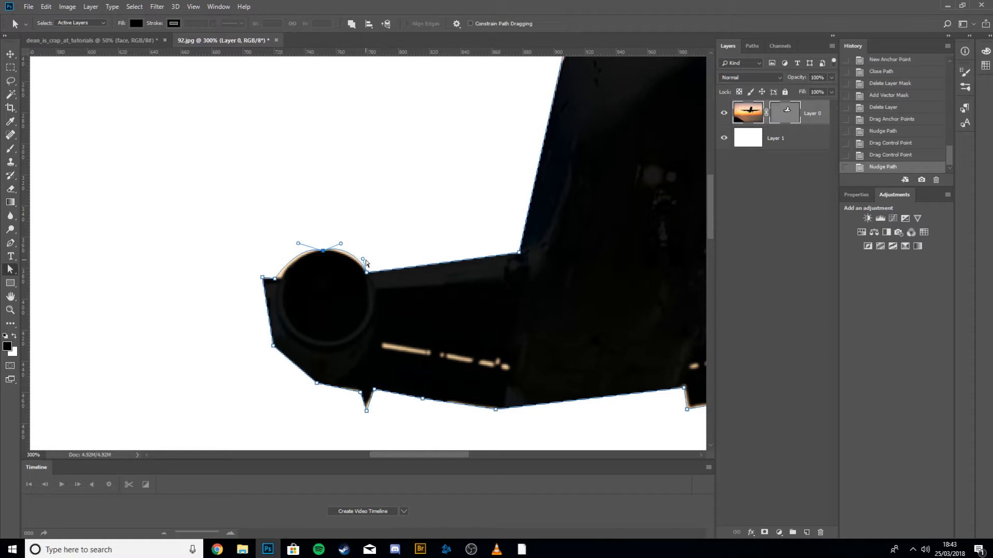
{"action": "left_click_drag", "start_coordinate": [364, 262], "coordinate": [366, 271]}
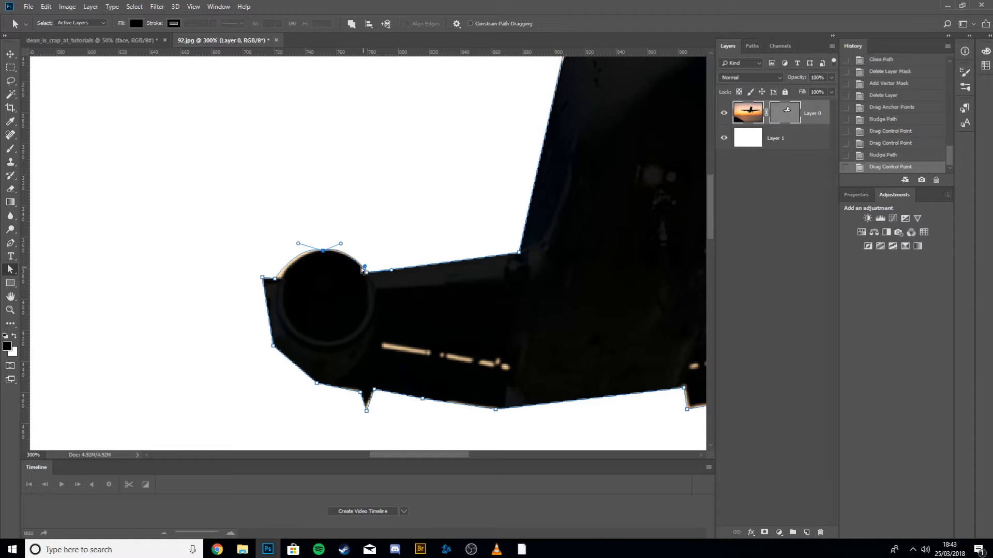
Nudge the engine's left anchor right and the pylon and underside anchors up to hug the silhouette.
{"action": "left_click", "coordinate": [274, 280]}
{"action": "left_click", "coordinate": [275, 280]}
{"action": "key", "text": "Right"}
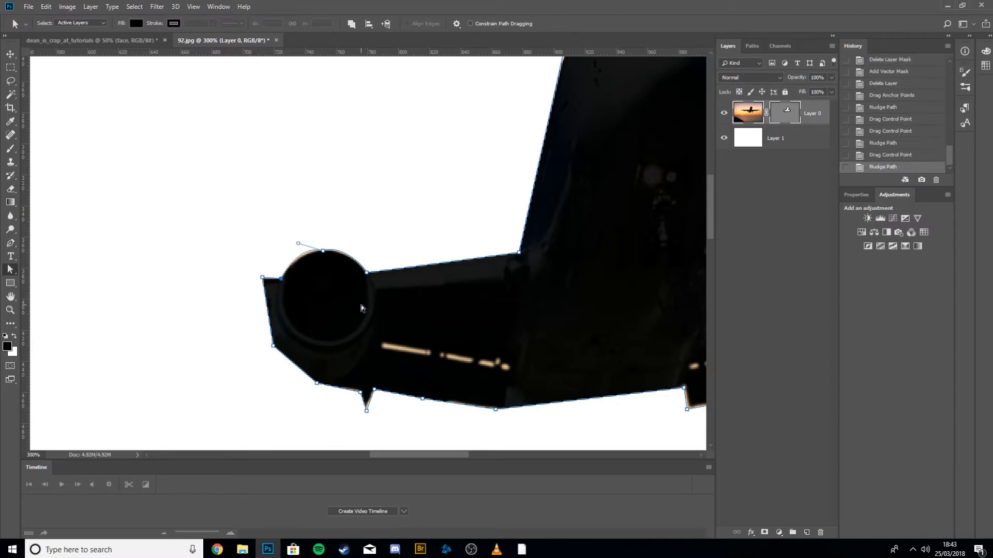
{"action": "left_click", "coordinate": [362, 391]}
{"action": "key", "text": "Up"}
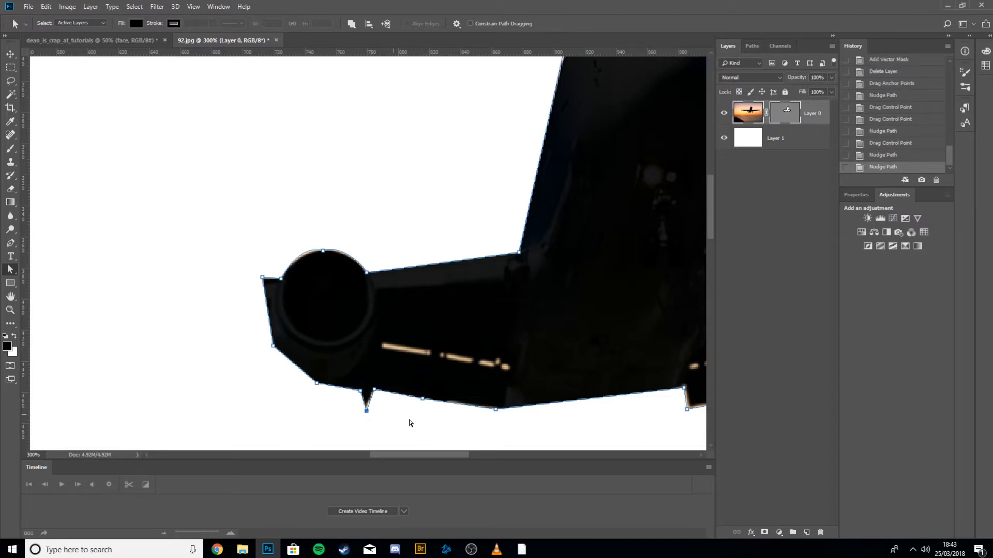
{"action": "key", "text": "Up"}
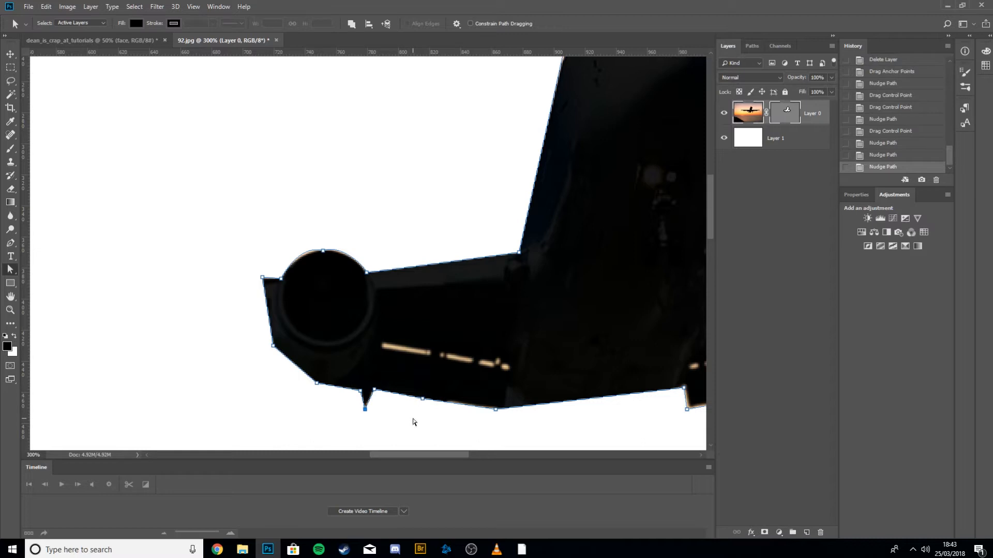
{"action": "left_click", "coordinate": [495, 409]}
{"action": "key", "text": "Up"}
{"action": "key", "text": "Up"}
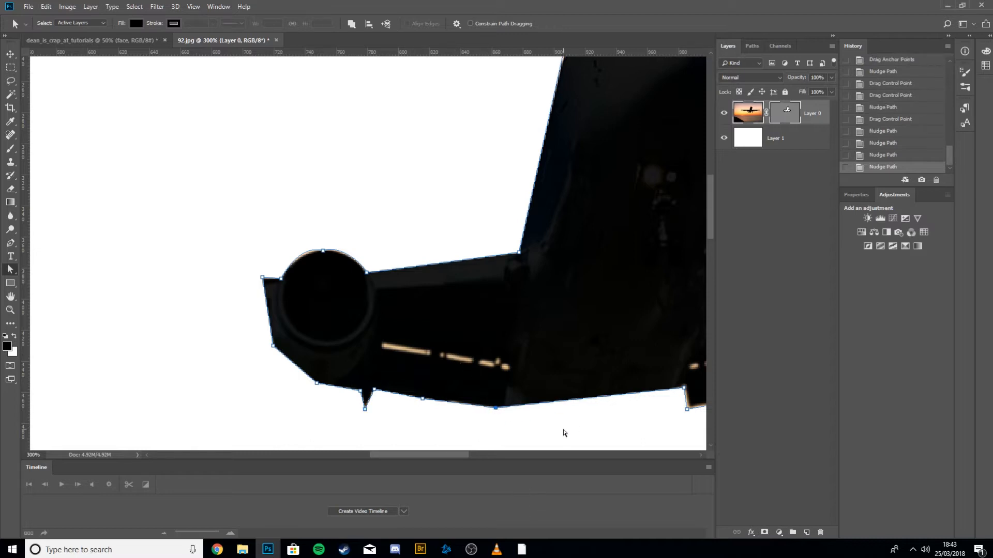
Nudge the anchor at the right flap's inner corner up and right, then commit the vector mask edits.
{"action": "left_click_drag", "start_coordinate": [577, 341], "coordinate": [298, 346]}
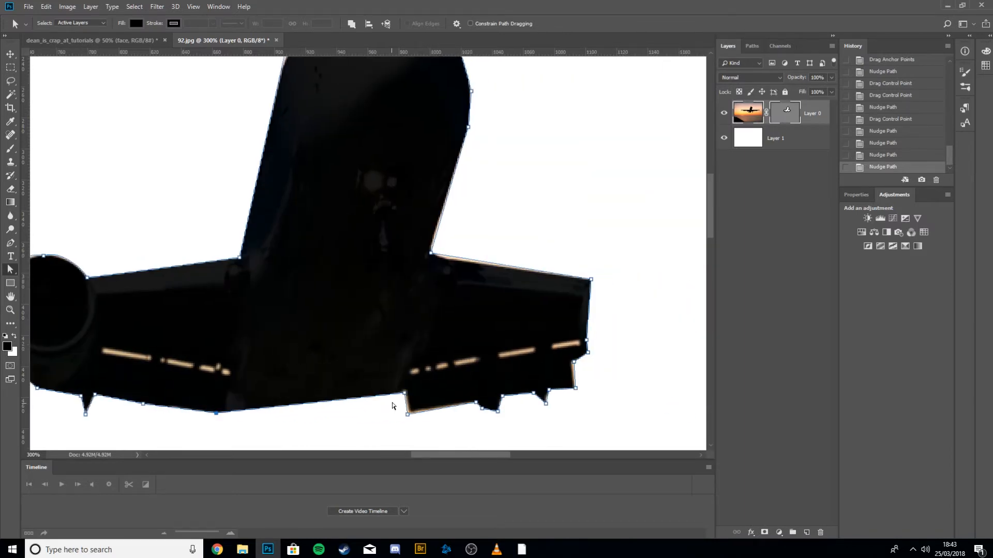
{"action": "left_click", "coordinate": [404, 393]}
{"action": "key", "text": "Up"}
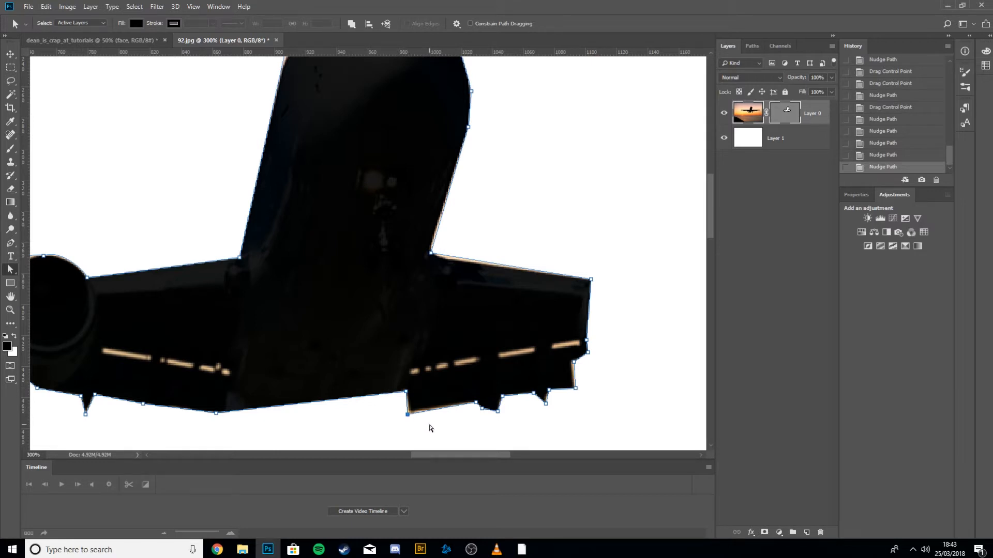
{"action": "key", "text": "Right"}
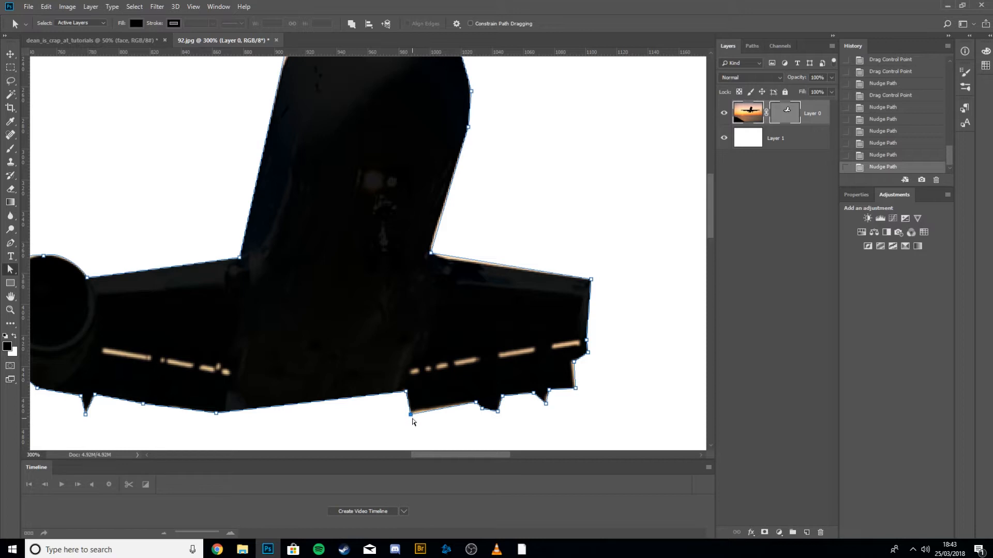
{"action": "key", "text": "Up"}
{"action": "key", "text": "Up"}
{"action": "key", "text": "Up"}
{"action": "key", "text": "Down"}
{"action": "key", "text": "Return"}
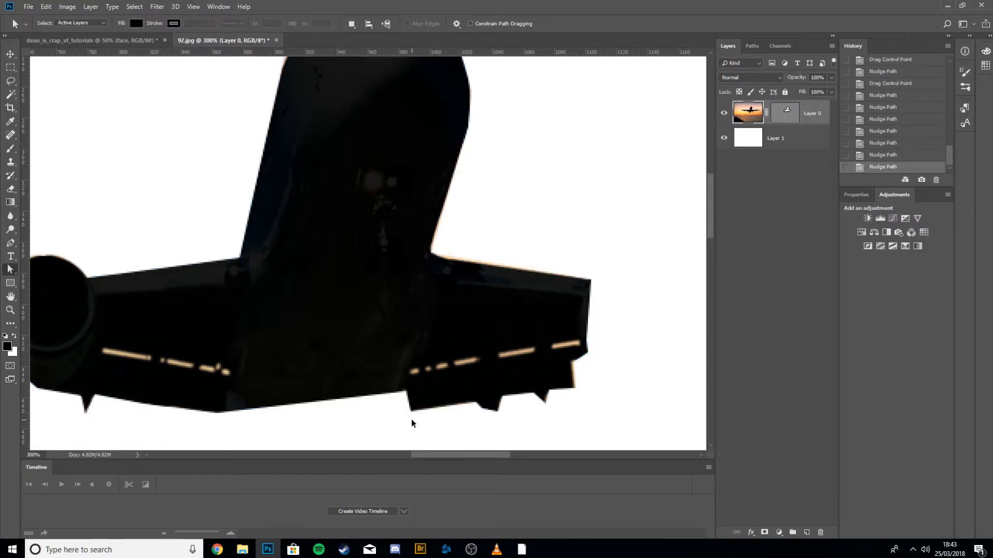
Zoom out to the whole canvas and turn Layer 0's vector mask off and back on.
{"action": "key", "text": "ctrl+plus"}
{"action": "key", "text": "ctrl+plus"}
{"action": "key", "text": "ctrl+minus"}
{"action": "key", "text": "ctrl+minus"}
{"action": "key", "text": "ctrl+minus"}
{"action": "key", "text": "ctrl+minus"}
{"action": "key", "text": "ctrl+minus"}
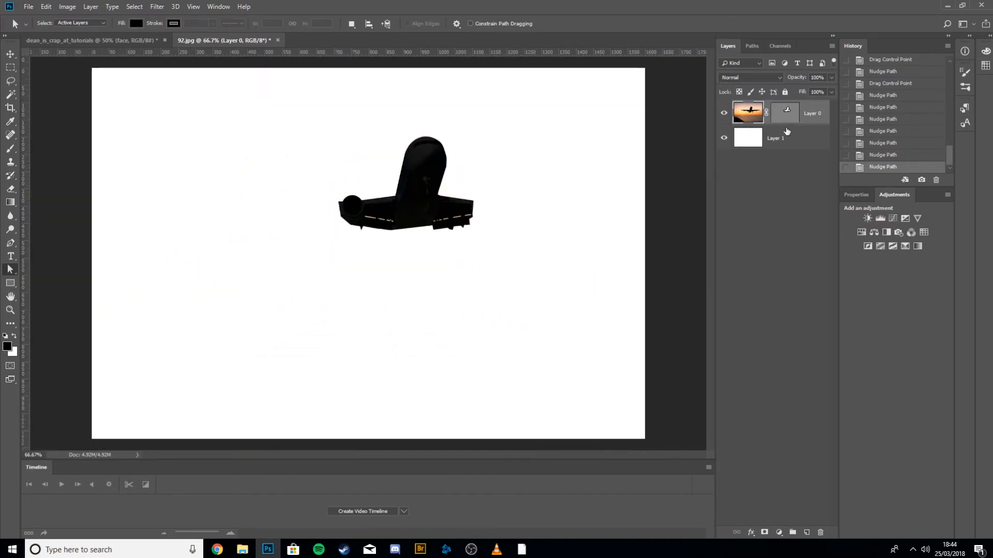
{"action": "left_click", "coordinate": [787, 111], "text": "shift"}
{"action": "left_click", "coordinate": [787, 111], "text": "shift"}
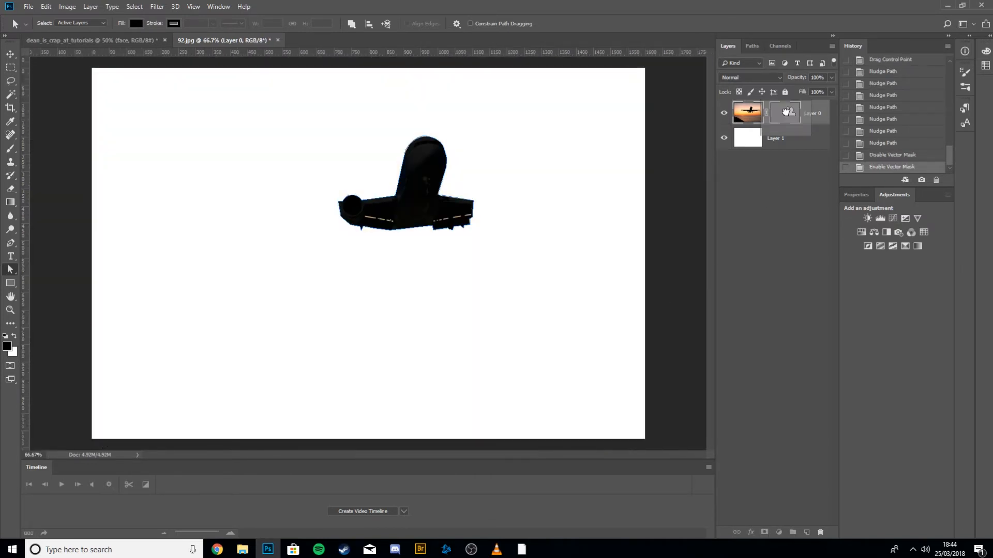
Delete Layer 0's vector mask, then undo the deletion.
{"action": "left_click_drag", "start_coordinate": [787, 112], "coordinate": [820, 532]}
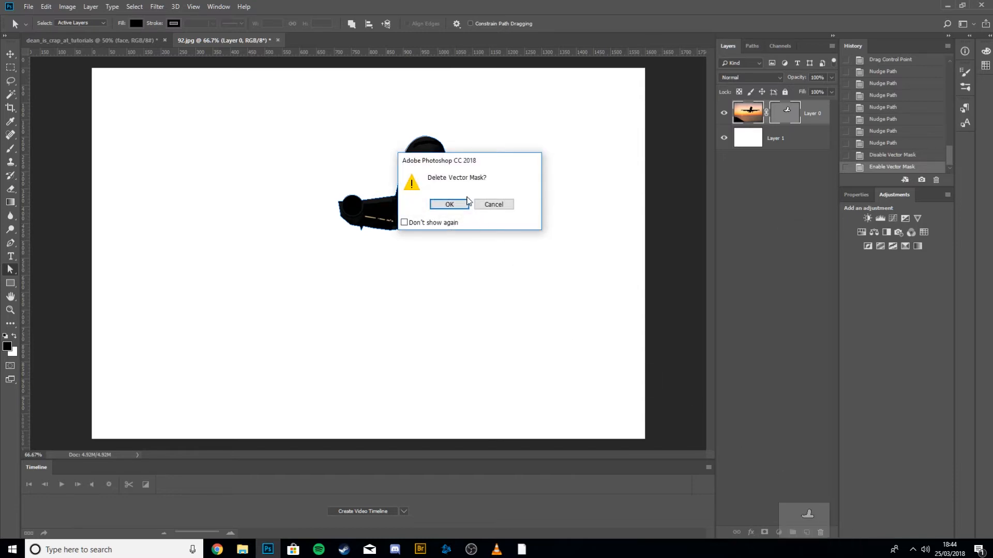
{"action": "left_click", "coordinate": [460, 204]}
{"action": "key", "text": "ctrl+z"}
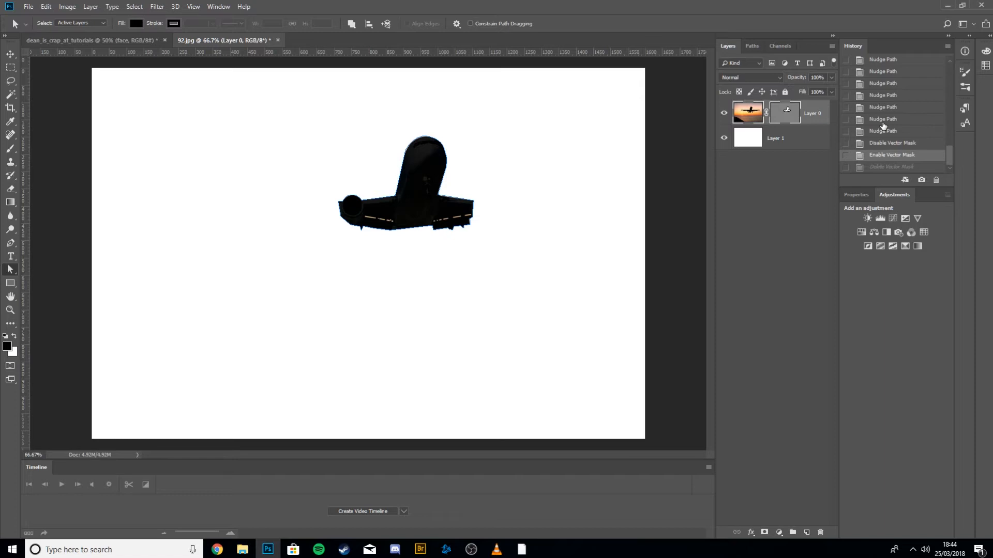
Toggle Layer 0's vector mask off and on repeatedly to compare the cutout with the full photo.
{"action": "left_click", "coordinate": [784, 117], "text": "shift"}
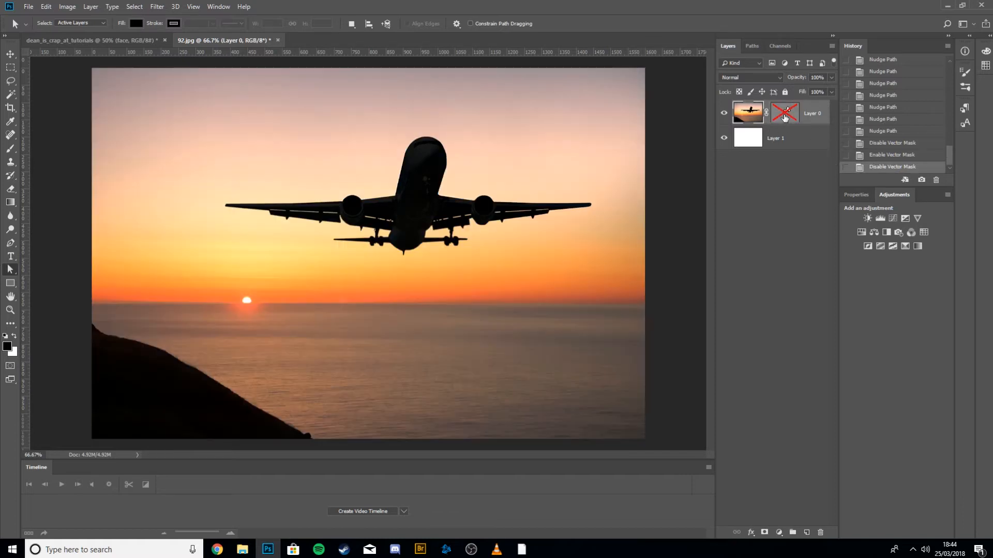
{"action": "left_click", "coordinate": [785, 117], "text": "shift"}
{"action": "left_click", "coordinate": [784, 118], "text": "shift"}
{"action": "left_click", "coordinate": [784, 117], "text": "shift"}
{"action": "left_click", "coordinate": [784, 117], "text": "shift"}
{"action": "left_click", "coordinate": [784, 117], "text": "shift"}
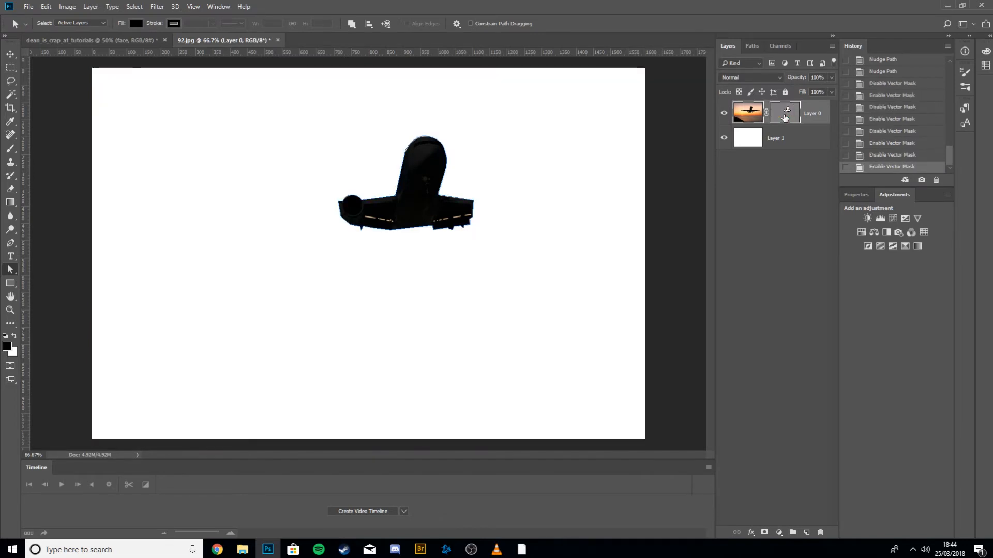
{"action": "left_click", "coordinate": [785, 117], "text": "shift"}
{"action": "left_click", "coordinate": [785, 118], "text": "shift"}
{"action": "left_click", "coordinate": [784, 118], "text": "shift"}
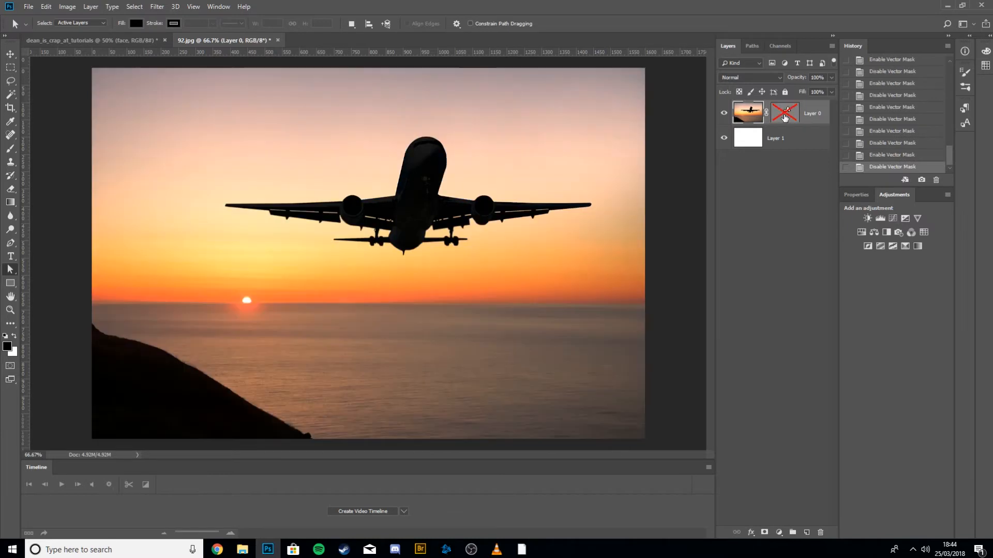
{"action": "left_click", "coordinate": [784, 117], "text": "shift"}
{"action": "left_click", "coordinate": [784, 117], "text": "shift"}
{"action": "left_click", "coordinate": [784, 117], "text": "shift"}
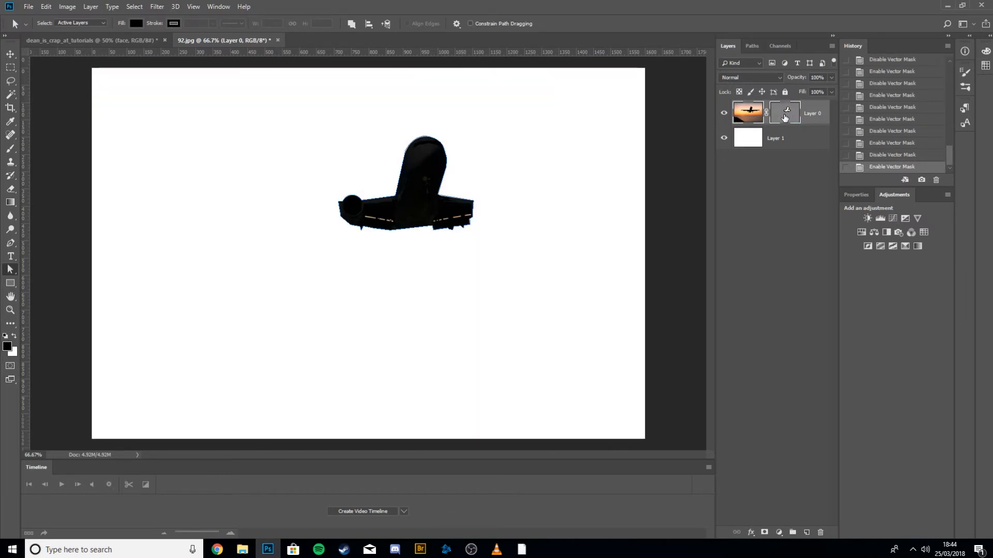
{"action": "left_click", "coordinate": [785, 117], "text": "shift"}
{"action": "left_click", "coordinate": [785, 118], "text": "shift"}
{"action": "left_click", "coordinate": [784, 117]}
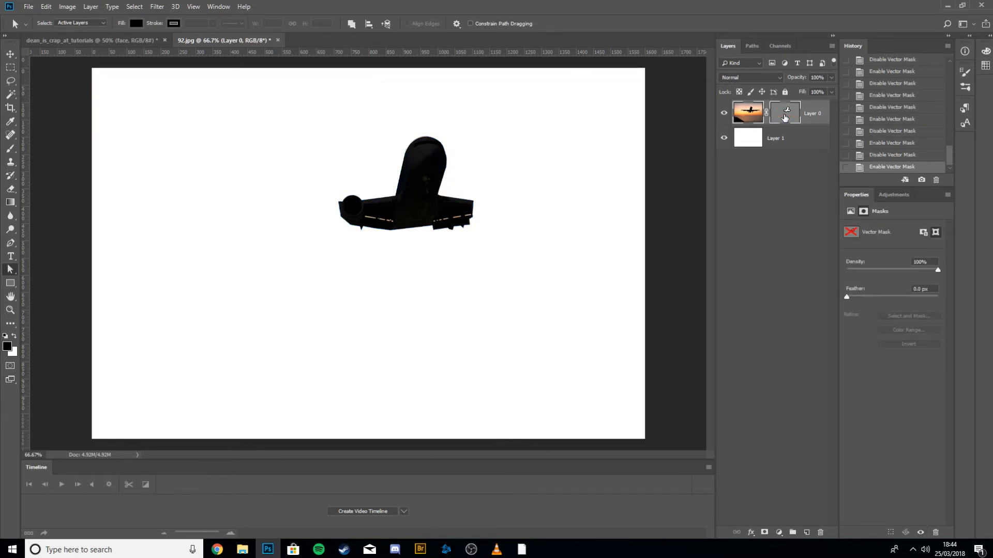
{"action": "left_click", "coordinate": [785, 117], "text": "shift"}
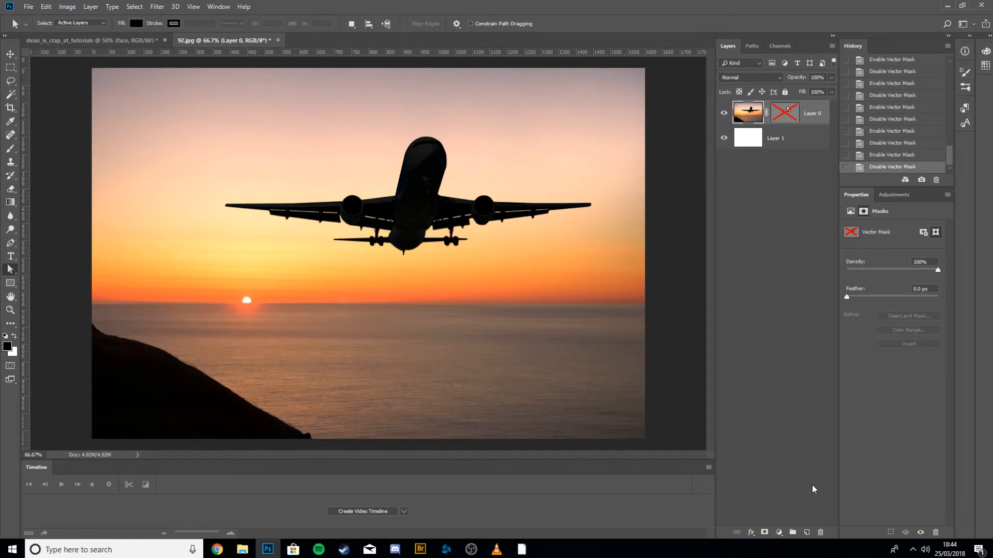
Add a layer mask to Layer 0 and paint two freehand brush strokes across it.
{"action": "left_click", "coordinate": [765, 536]}
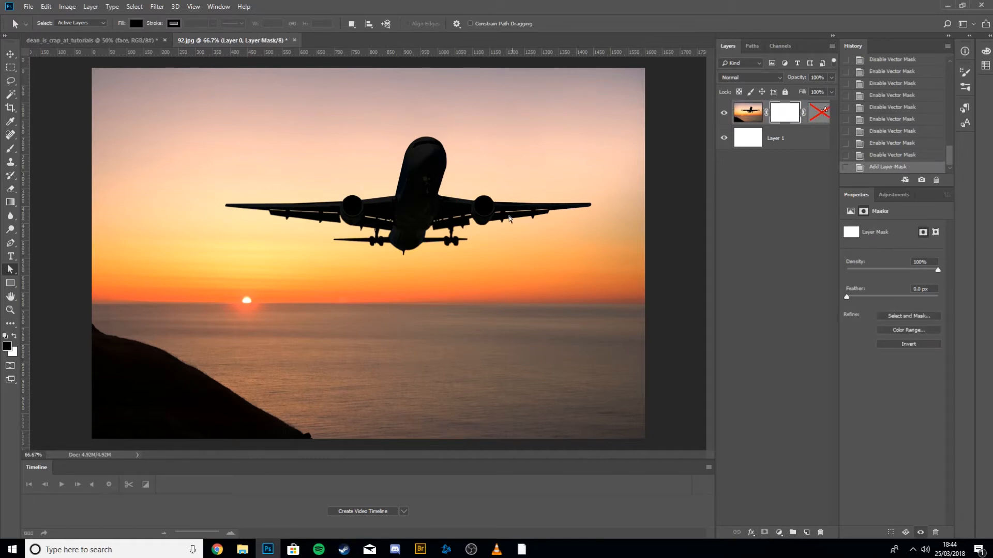
{"action": "key", "text": "b"}
{"action": "mouse_move", "coordinate": [498, 257]}
{"action": "left_mouse_down"}
{"action": "mouse_move", "coordinate": [348, 280]}
{"action": "mouse_move", "coordinate": [387, 324]}
{"action": "mouse_move", "coordinate": [511, 337]}
{"action": "left_mouse_up"}
{"action": "left_click_drag", "start_coordinate": [426, 298], "coordinate": [360, 345]}
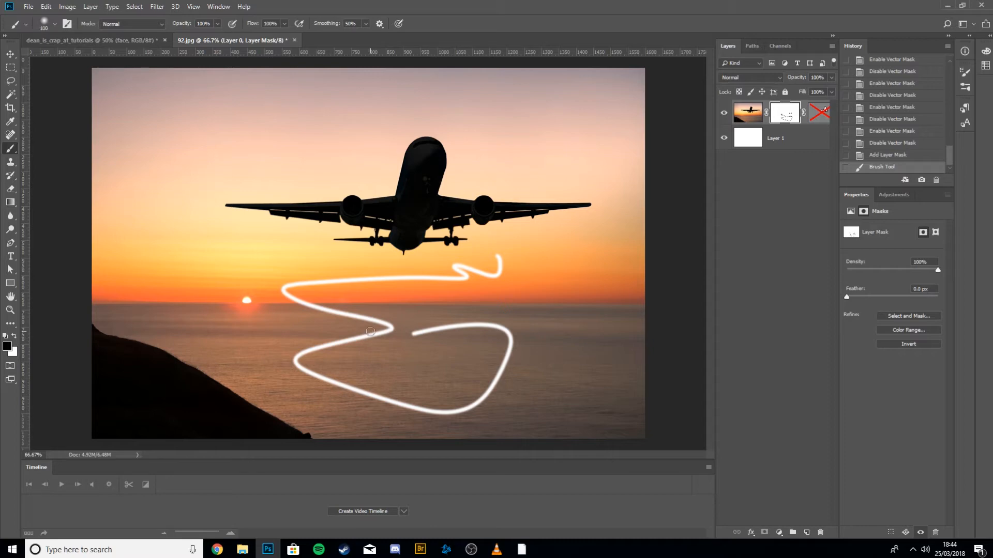
Enlarge the brush and dab one large soft spot in the middle of the layer mask.
{"action": "key", "text": "bracketright"}
{"action": "key", "text": "bracketright"}
{"action": "key", "text": "bracketright"}
{"action": "key", "text": "bracketright"}
{"action": "key", "text": "bracketright"}
{"action": "key", "text": "bracketright"}
{"action": "key", "text": "bracketright"}
{"action": "key", "text": "bracketright"}
{"action": "key", "text": "bracketright"}
{"action": "key", "text": "bracketright"}
{"action": "key", "text": "bracketright"}
{"action": "key", "text": "bracketright"}
{"action": "key", "text": "bracketright"}
{"action": "key", "text": "bracketright"}
{"action": "left_click", "coordinate": [430, 308]}
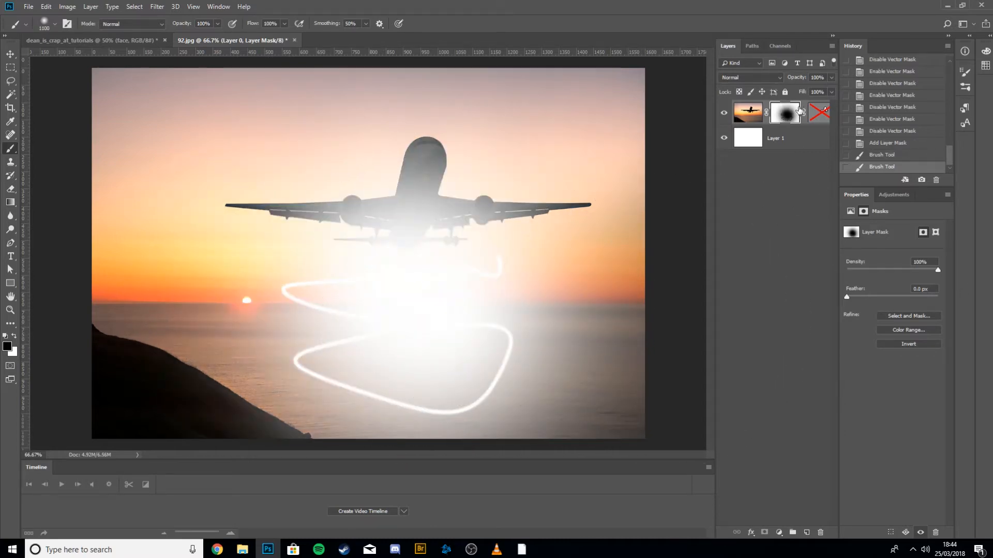
Turn the layer mask off and on twice to compare the masked and unmasked photo.
{"action": "left_click", "coordinate": [787, 119], "text": "shift"}
{"action": "left_click", "coordinate": [785, 119], "text": "shift"}
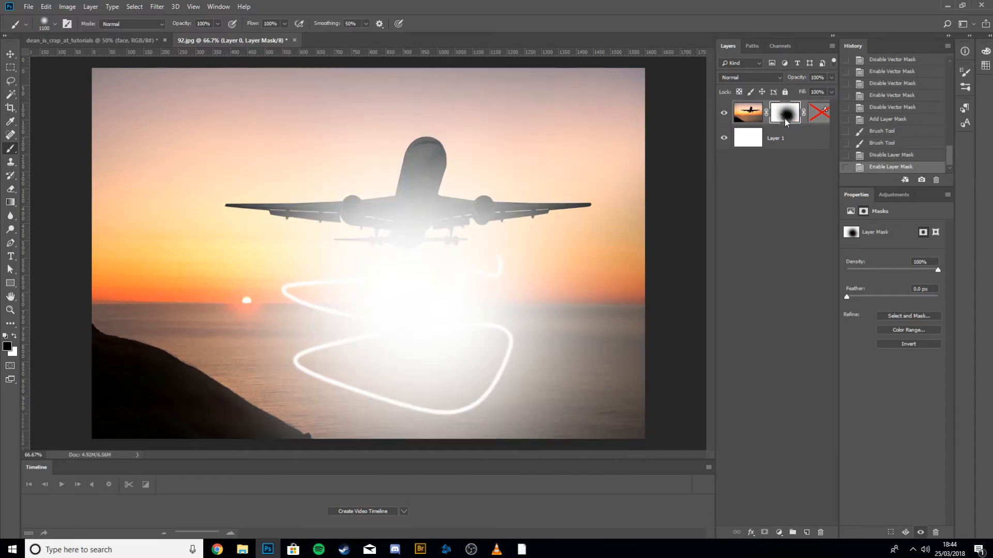
{"action": "left_click", "coordinate": [783, 119], "text": "shift"}
{"action": "left_click", "coordinate": [783, 118], "text": "shift"}
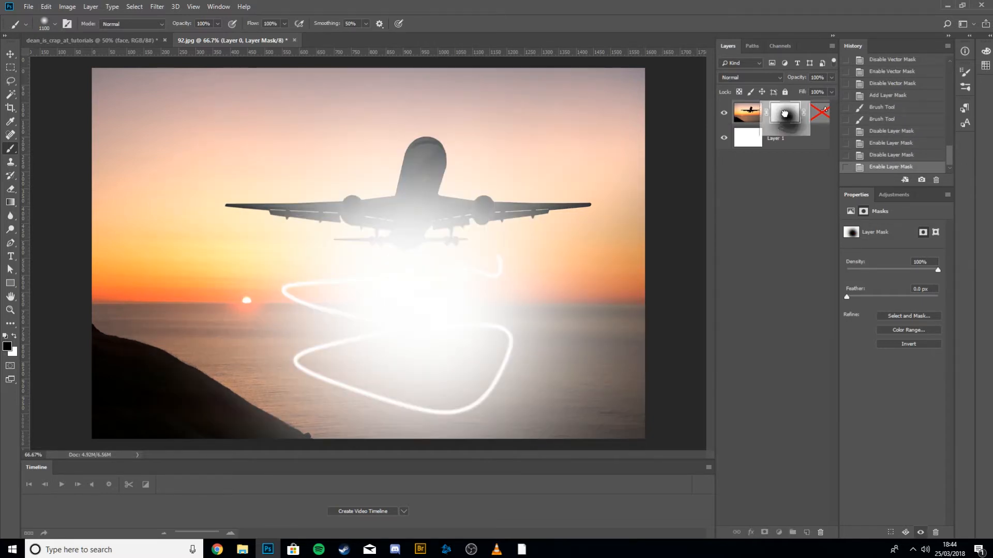
Remove the layer mask from Layer 0 without applying it.
{"action": "mouse_move", "coordinate": [785, 117]}
{"action": "left_mouse_down"}
{"action": "mouse_move", "coordinate": [804, 501]}
{"action": "mouse_move", "coordinate": [821, 532]}
{"action": "left_mouse_up"}
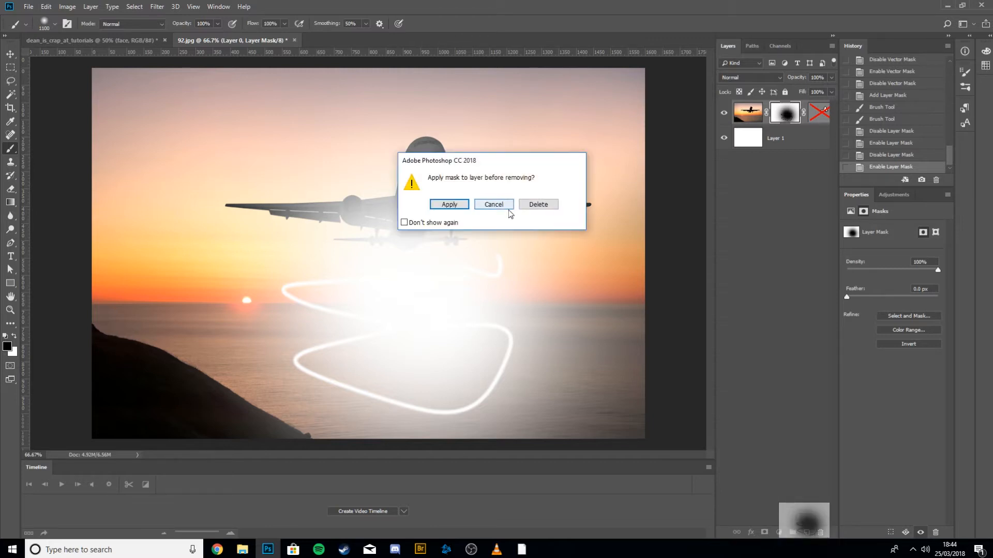
{"action": "left_click", "coordinate": [538, 203]}
Re-enable Layer 0's vector mask and delete it, then switch to the Lasso tool.
{"action": "left_click", "coordinate": [791, 122]}
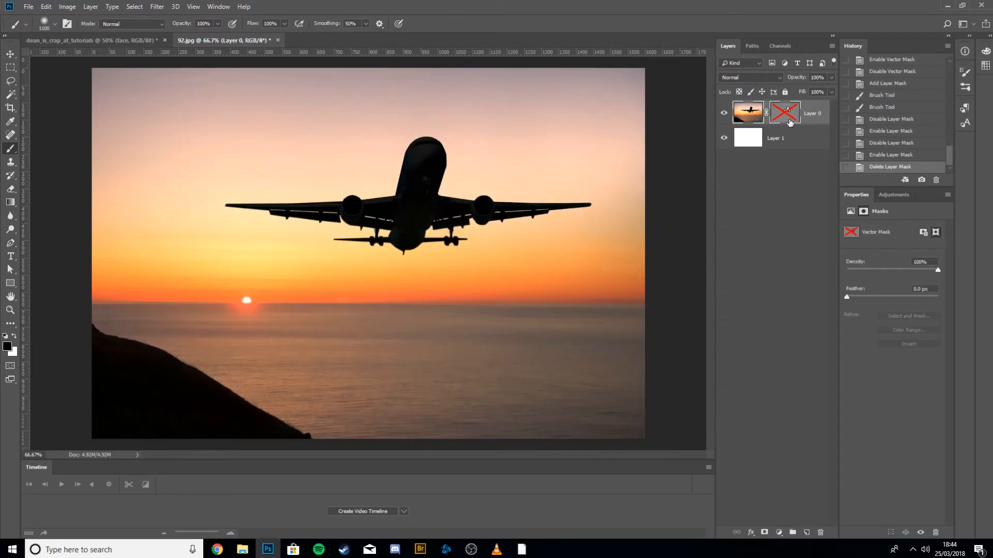
{"action": "left_click", "coordinate": [787, 119], "text": "shift"}
{"action": "left_click_drag", "start_coordinate": [787, 118], "coordinate": [821, 533]}
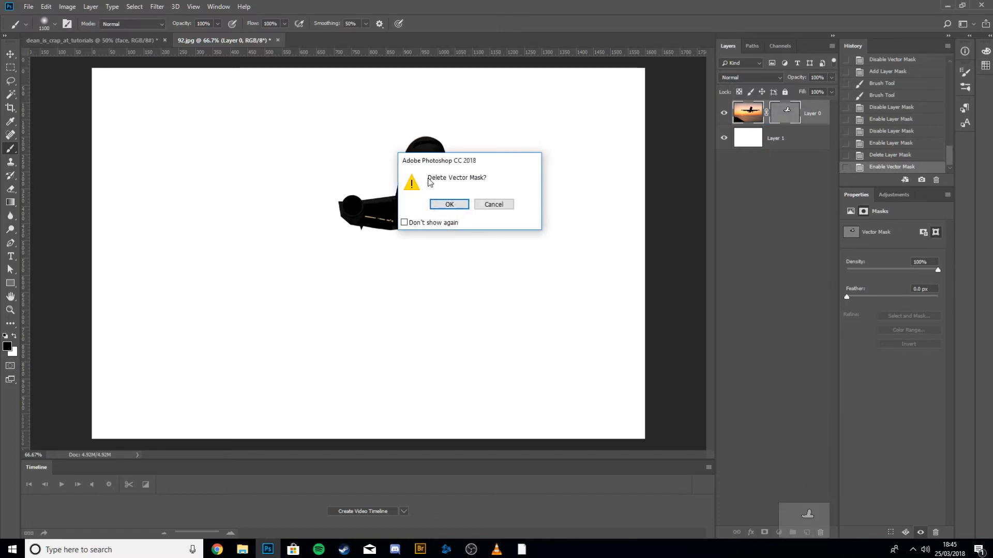
{"action": "left_click", "coordinate": [449, 205]}
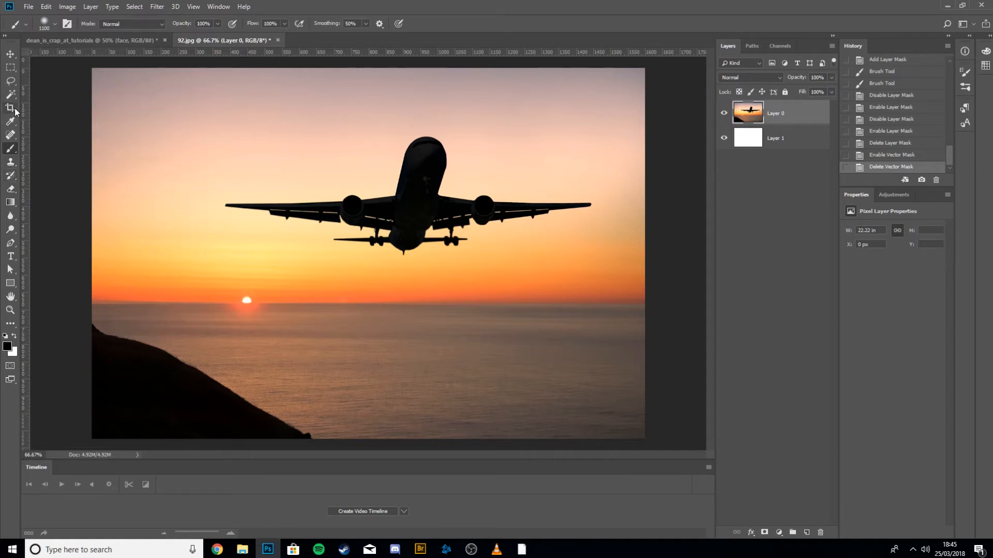
{"action": "left_click", "coordinate": [10, 81]}
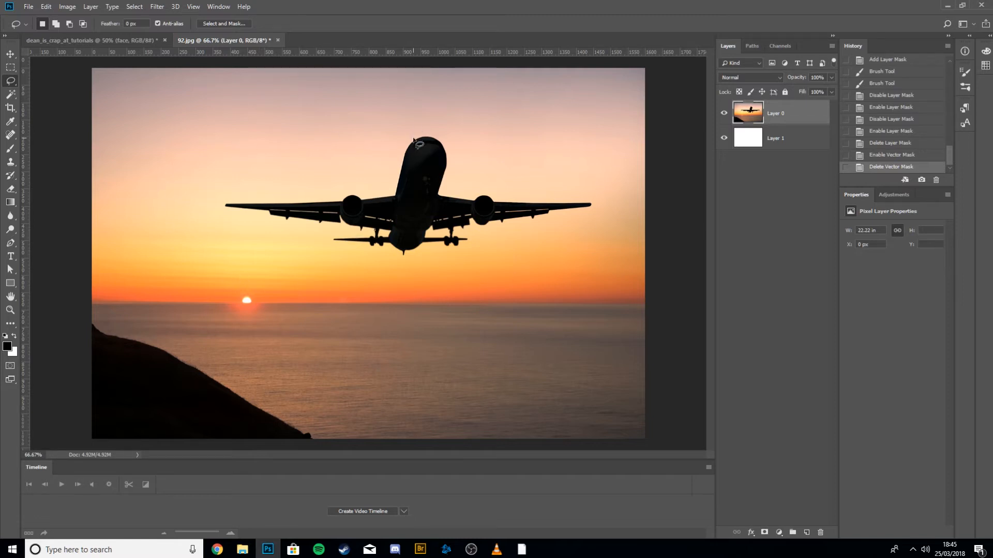
Try to clone-stamp over the plane on Layer 0 with the Clone Stamp tool, dismissing the error.
{"action": "left_click", "coordinate": [10, 162]}
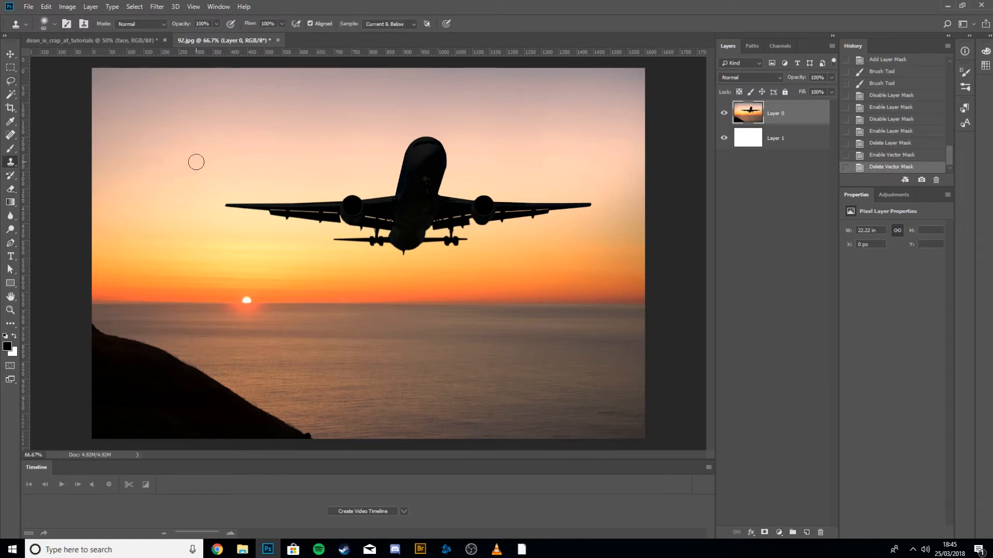
{"action": "left_click", "coordinate": [323, 147]}
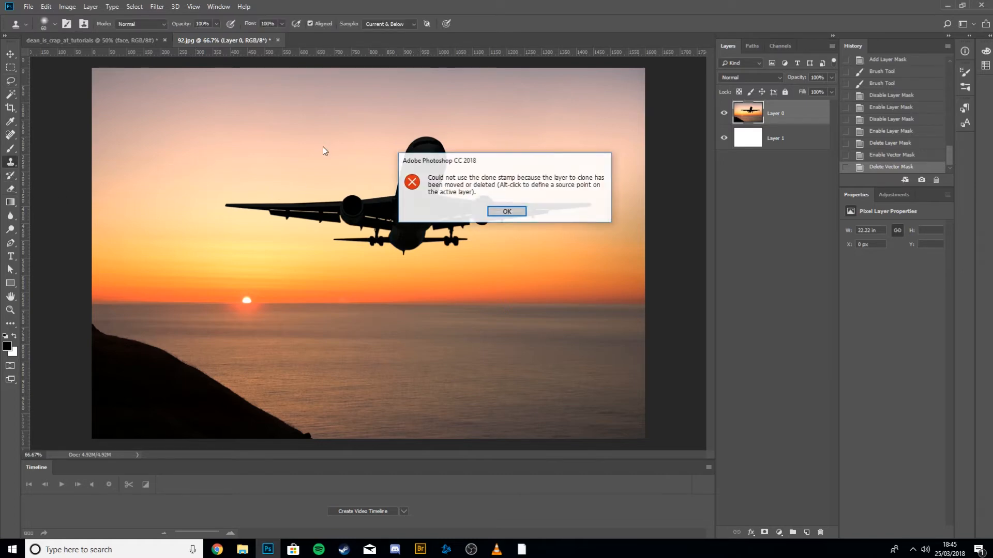
{"action": "key", "text": "super"}
{"action": "key", "text": "super"}
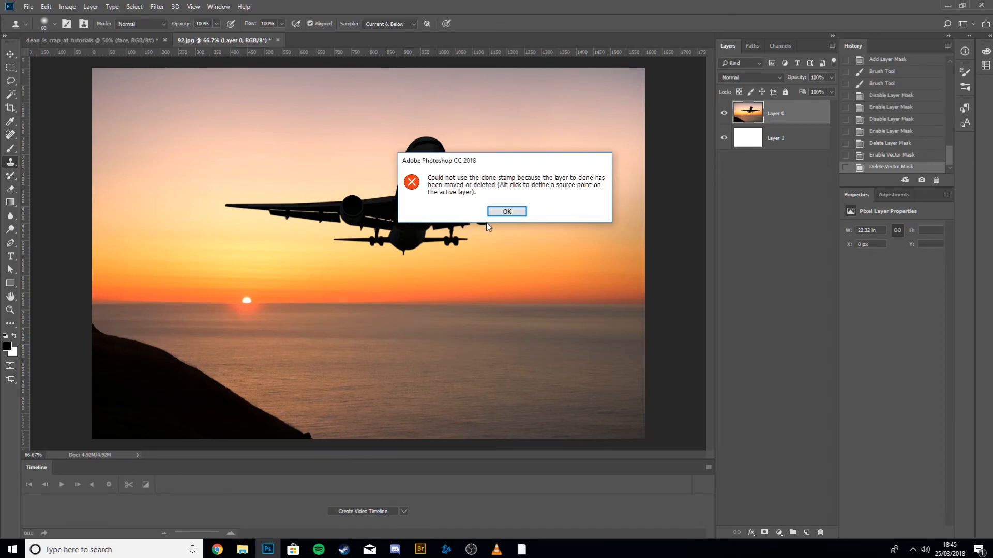
{"action": "left_click", "coordinate": [500, 212]}
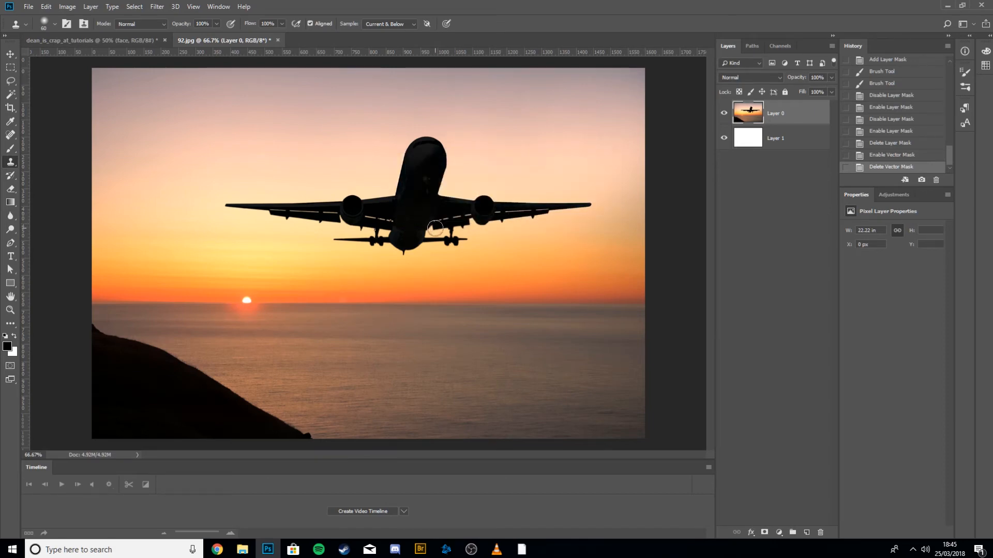
Add a new empty layer and try a clone-stamp stroke over the plane's nose, then undo the stroke.
{"action": "key", "text": "v"}
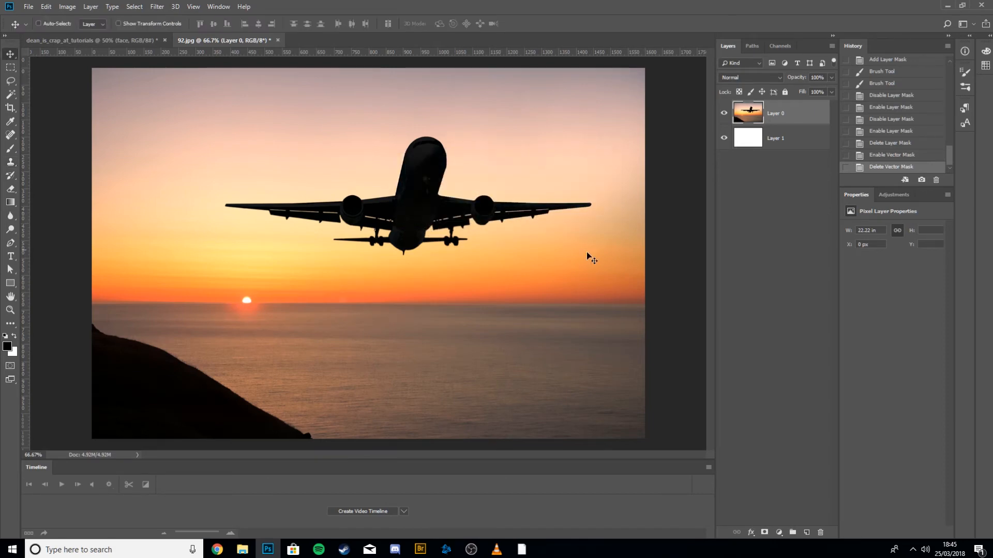
{"action": "left_click", "coordinate": [807, 532]}
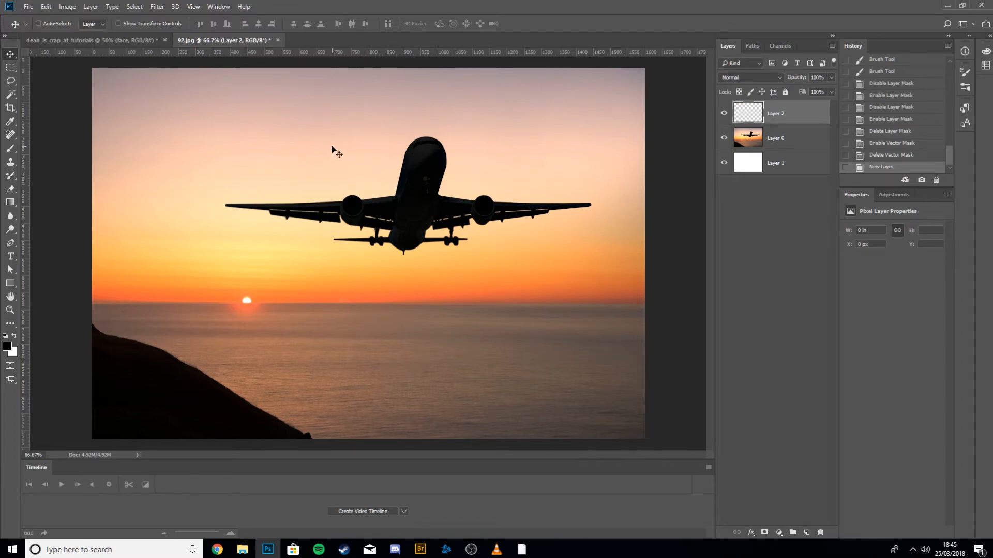
{"action": "key", "text": "s"}
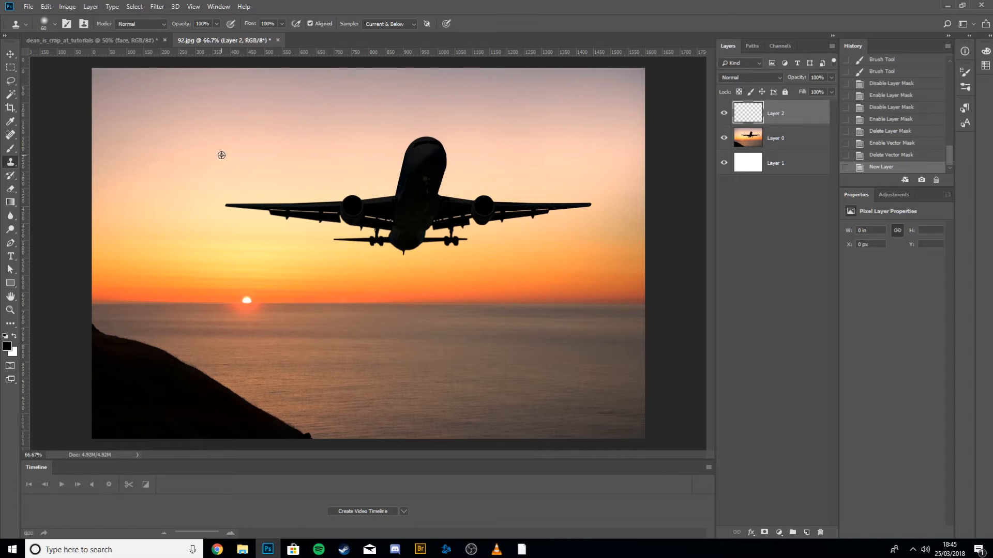
{"action": "key", "text": "Return"}
{"action": "left_click", "coordinate": [282, 125]}
{"action": "mouse_move", "coordinate": [395, 128]}
{"action": "left_mouse_down"}
{"action": "mouse_move", "coordinate": [444, 141]}
{"action": "mouse_move", "coordinate": [424, 144]}
{"action": "left_mouse_up"}
{"action": "key", "text": "ctrl+z"}
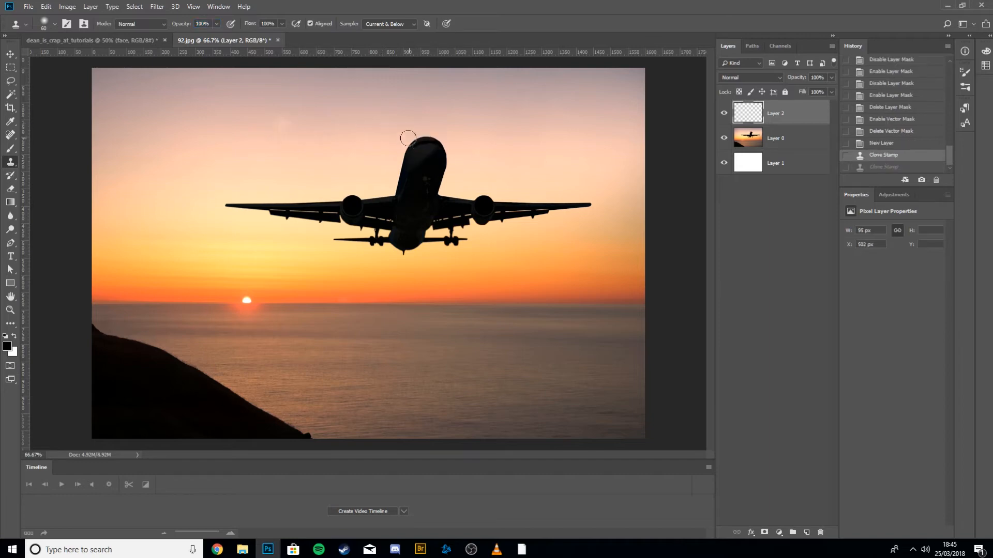
{"action": "key", "text": "super"}
{"action": "key", "text": "super"}
{"action": "key", "text": "ctrl+alt+z"}
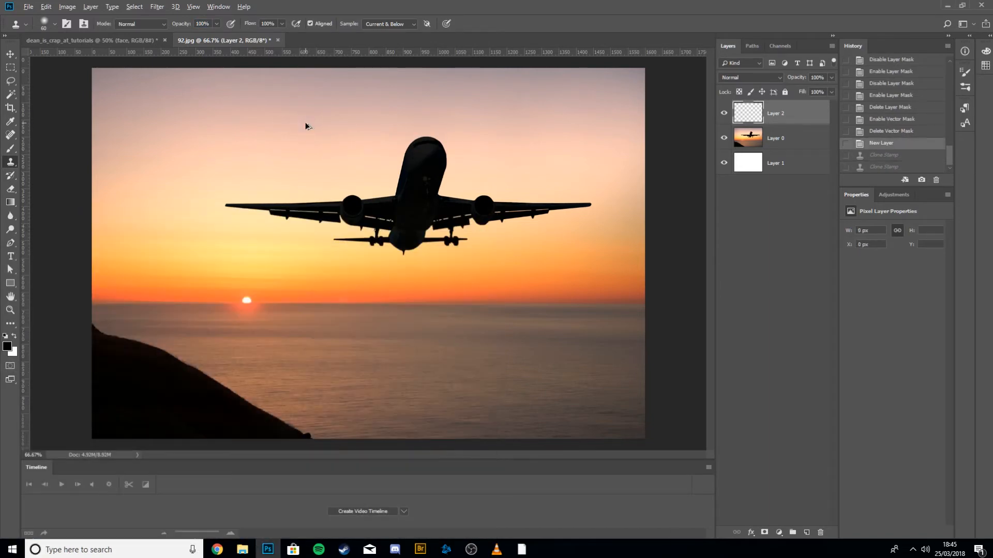
Clone sky over the plane's fuselage and left wing on the new layer, then undo back to before the new layer.
{"action": "left_click", "coordinate": [336, 133], "text": "alt"}
{"action": "mouse_move", "coordinate": [387, 130]}
{"action": "left_mouse_down"}
{"action": "mouse_move", "coordinate": [426, 133]}
{"action": "mouse_move", "coordinate": [408, 179]}
{"action": "mouse_move", "coordinate": [387, 161]}
{"action": "mouse_move", "coordinate": [437, 178]}
{"action": "mouse_move", "coordinate": [396, 183]}
{"action": "mouse_move", "coordinate": [444, 160]}
{"action": "left_mouse_up"}
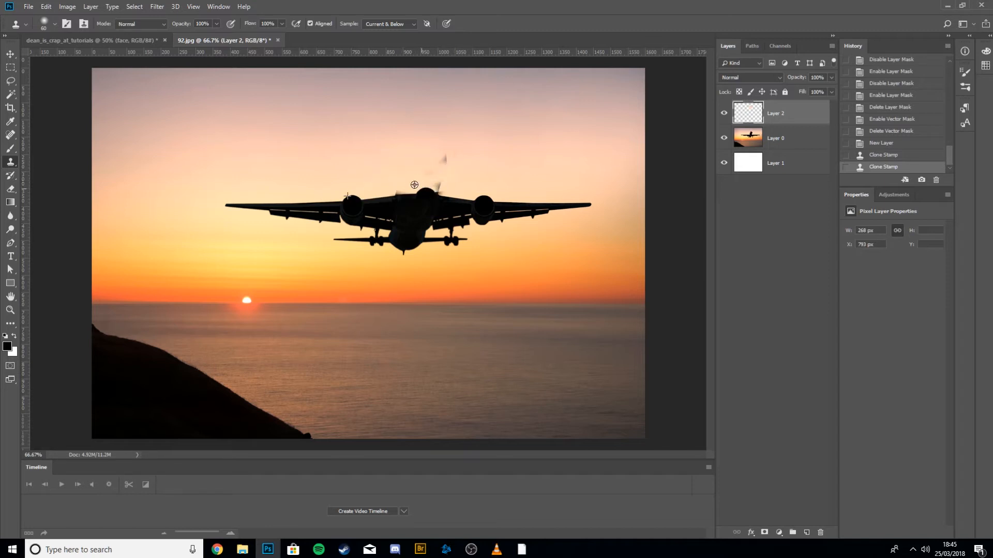
{"action": "mouse_move", "coordinate": [387, 173]}
{"action": "left_mouse_down"}
{"action": "mouse_move", "coordinate": [455, 180]}
{"action": "mouse_move", "coordinate": [374, 187]}
{"action": "mouse_move", "coordinate": [399, 189]}
{"action": "left_mouse_up"}
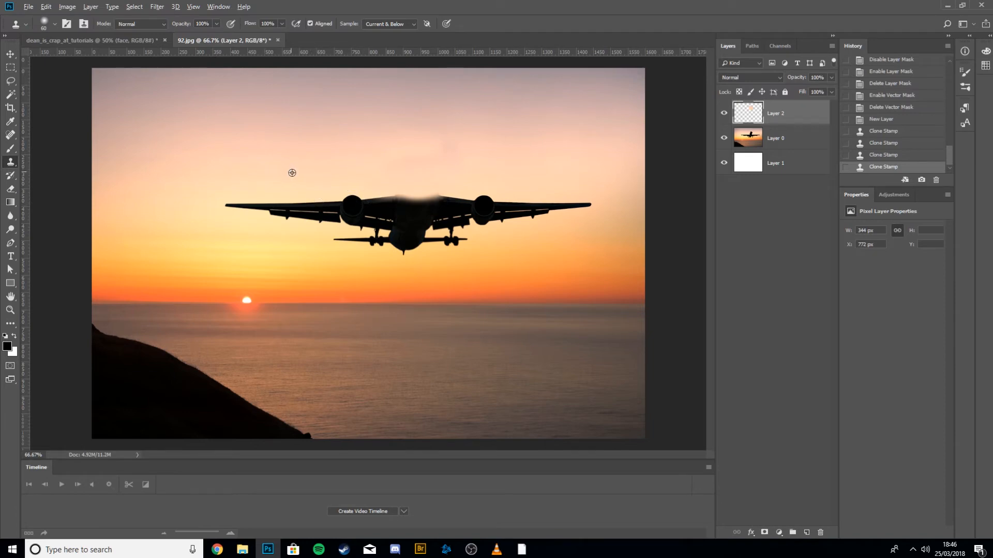
{"action": "mouse_move", "coordinate": [288, 168]}
{"action": "left_mouse_down"}
{"action": "mouse_move", "coordinate": [233, 195]}
{"action": "mouse_move", "coordinate": [254, 200]}
{"action": "mouse_move", "coordinate": [212, 201]}
{"action": "mouse_move", "coordinate": [273, 201]}
{"action": "mouse_move", "coordinate": [222, 210]}
{"action": "mouse_move", "coordinate": [296, 204]}
{"action": "mouse_move", "coordinate": [259, 218]}
{"action": "mouse_move", "coordinate": [308, 213]}
{"action": "mouse_move", "coordinate": [322, 196]}
{"action": "mouse_move", "coordinate": [288, 204]}
{"action": "left_mouse_up"}
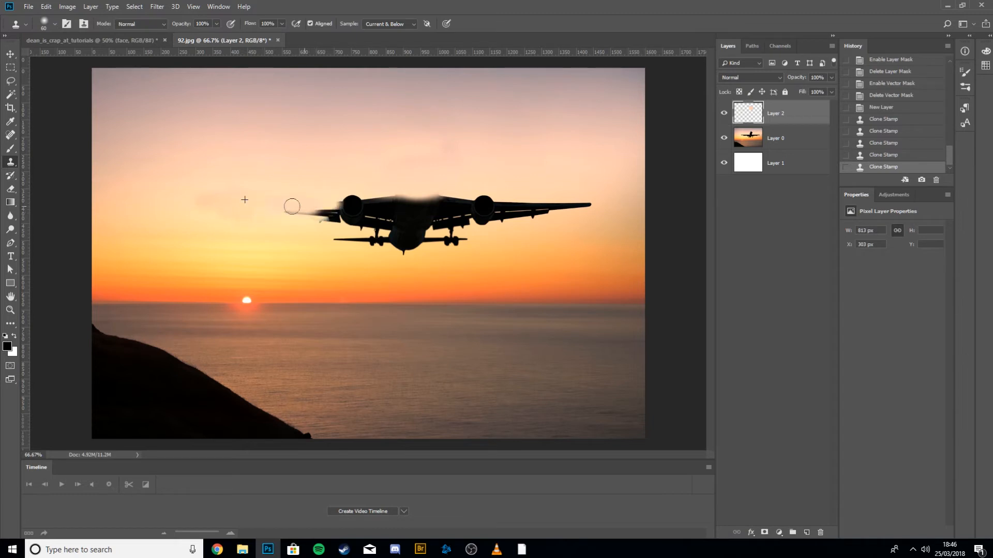
{"action": "key", "text": "ctrl+alt+z"}
{"action": "key", "text": "ctrl+alt+z"}
{"action": "key", "text": "ctrl+alt+z"}
{"action": "key", "text": "ctrl+alt+z"}
{"action": "key", "text": "ctrl+alt+z"}
{"action": "key", "text": "ctrl+alt+z"}
{"action": "key", "text": "ctrl+alt+z"}
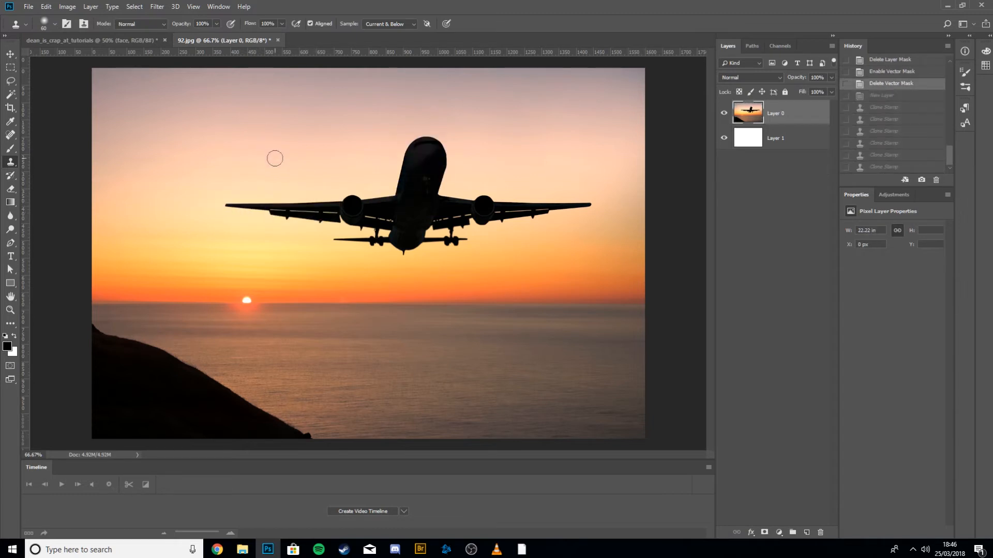
Draw a loose Lasso selection around the whole plane silhouette.
{"action": "key", "text": "l"}
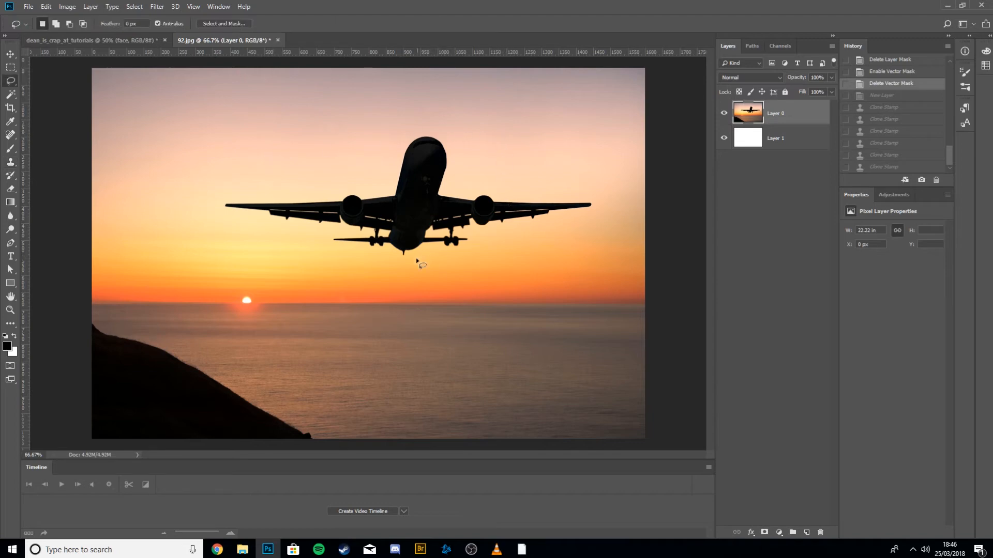
{"action": "mouse_move", "coordinate": [391, 261]}
{"action": "left_mouse_down"}
{"action": "mouse_move", "coordinate": [479, 251]}
{"action": "mouse_move", "coordinate": [491, 229]}
{"action": "mouse_move", "coordinate": [574, 213]}
{"action": "left_mouse_up"}
{"action": "key", "text": "ctrl+z"}
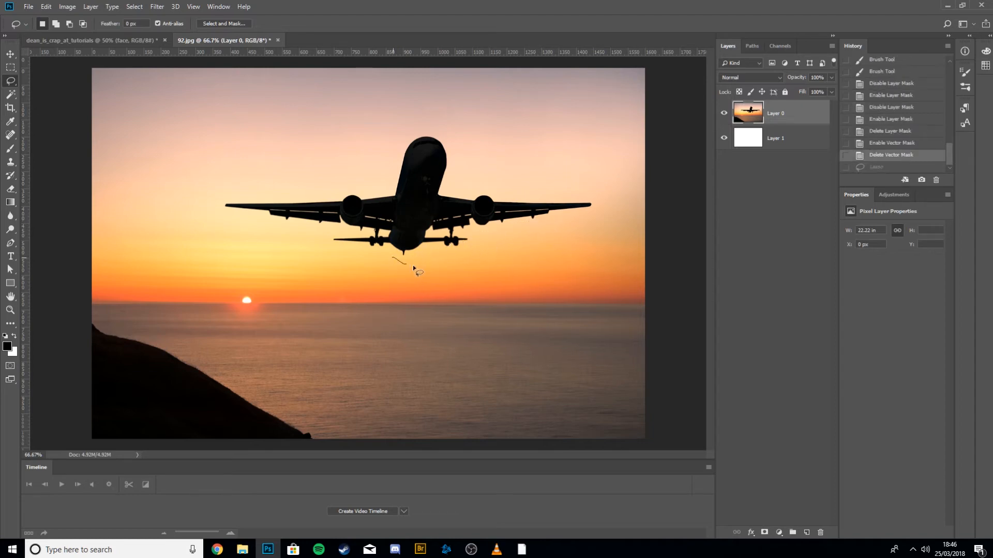
{"action": "mouse_move", "coordinate": [450, 255]}
{"action": "left_mouse_down"}
{"action": "mouse_move", "coordinate": [479, 230]}
{"action": "mouse_move", "coordinate": [593, 213]}
{"action": "mouse_move", "coordinate": [606, 202]}
{"action": "mouse_move", "coordinate": [454, 191]}
{"action": "mouse_move", "coordinate": [448, 138]}
{"action": "mouse_move", "coordinate": [417, 133]}
{"action": "left_mouse_up"}
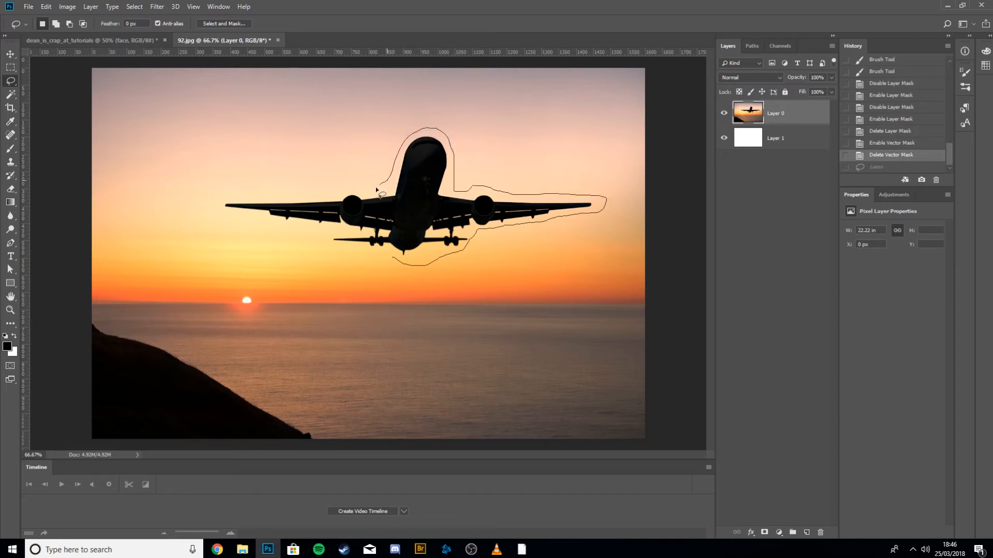
{"action": "mouse_move", "coordinate": [359, 188]}
{"action": "left_mouse_down"}
{"action": "mouse_move", "coordinate": [242, 192]}
{"action": "mouse_move", "coordinate": [216, 210]}
{"action": "mouse_move", "coordinate": [264, 237]}
{"action": "mouse_move", "coordinate": [348, 230]}
{"action": "mouse_move", "coordinate": [319, 245]}
{"action": "mouse_move", "coordinate": [390, 261]}
{"action": "left_mouse_up"}
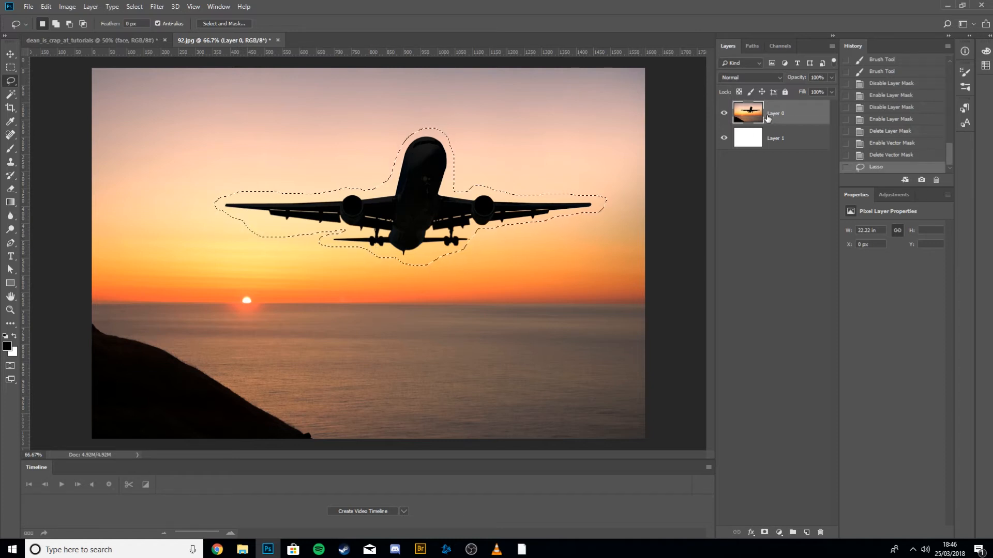
Content-aware fill the plane selection and deselect, then undo both.
{"action": "key", "text": "shift+F5"}
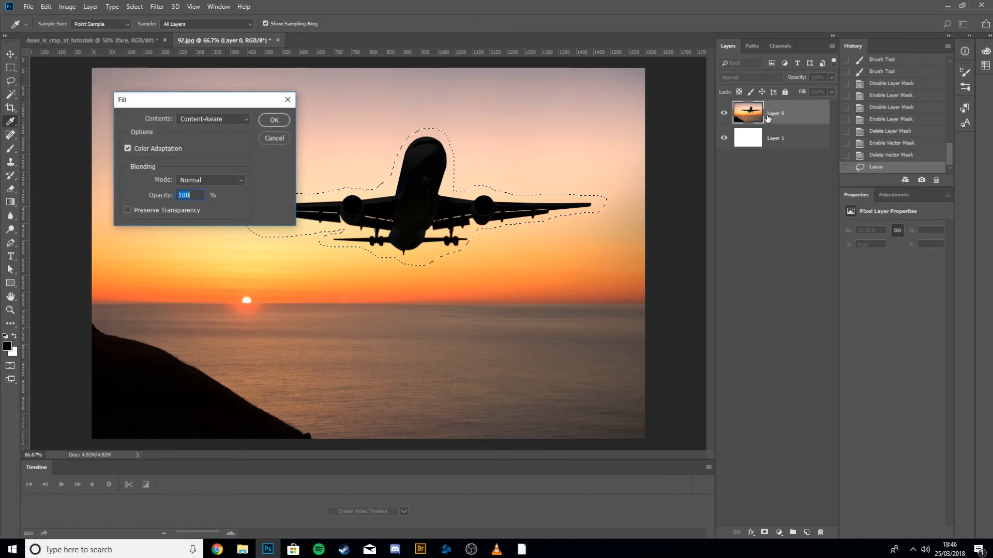
{"action": "left_click_drag", "start_coordinate": [201, 102], "coordinate": [710, 121]}
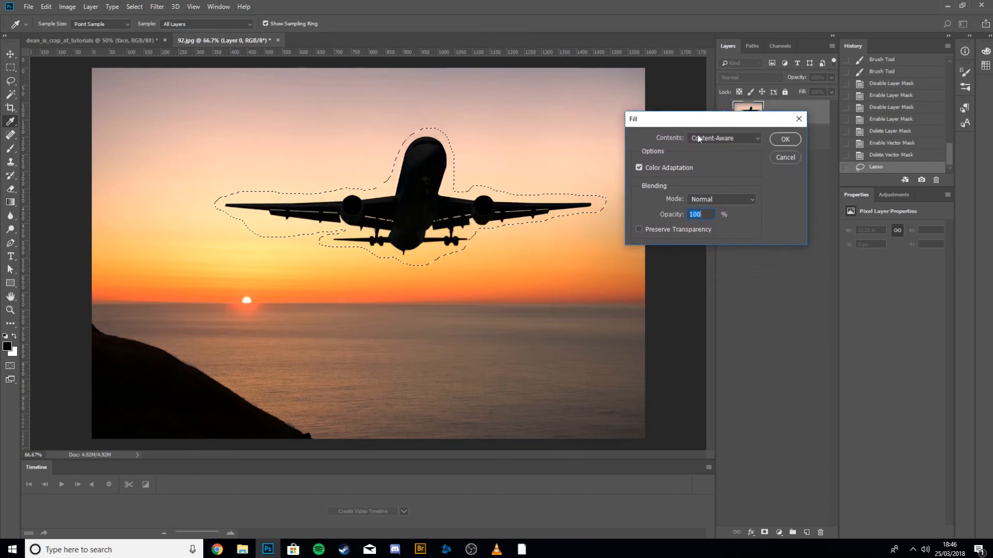
{"action": "key", "text": "Return"}
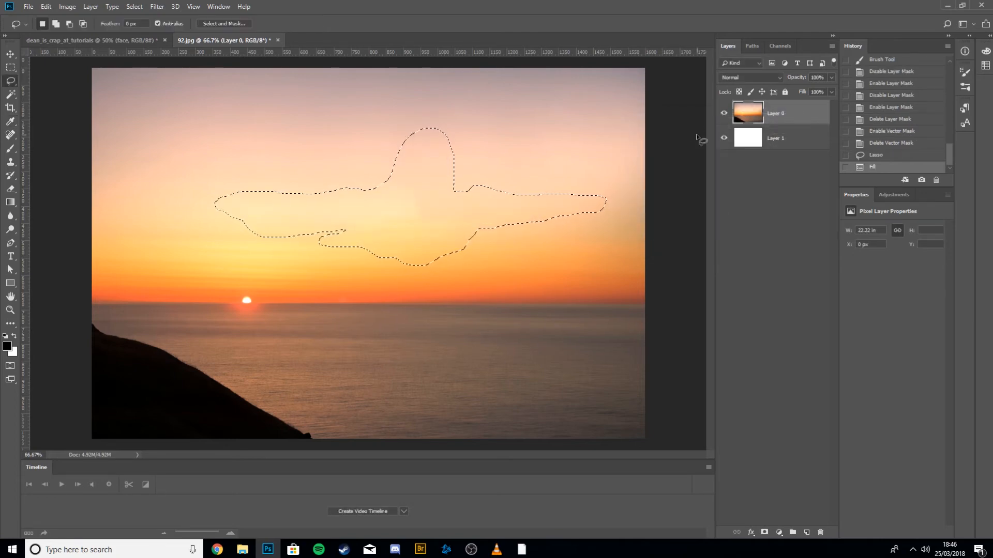
{"action": "key", "text": "ctrl+d"}
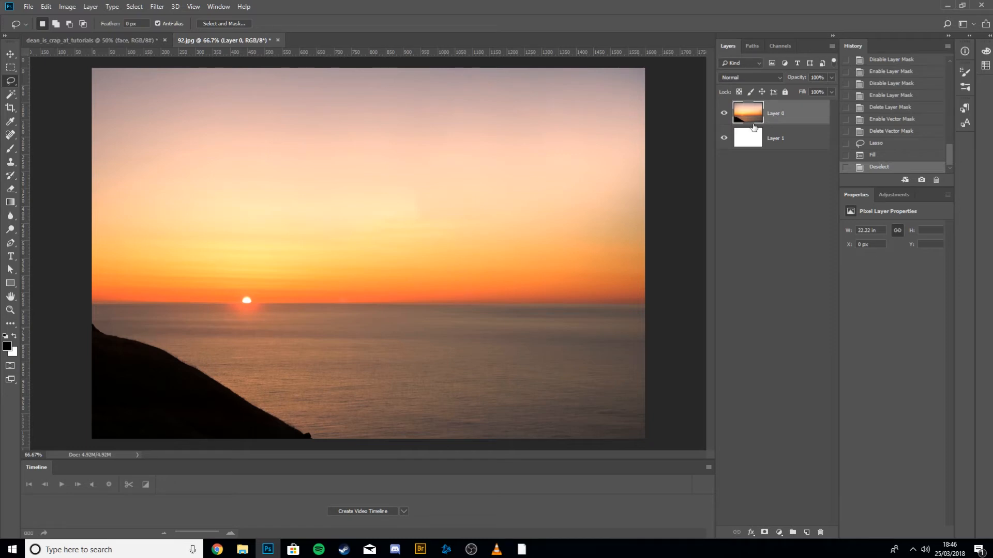
{"action": "key", "text": "ctrl+alt+z"}
{"action": "key", "text": "ctrl+alt+z"}
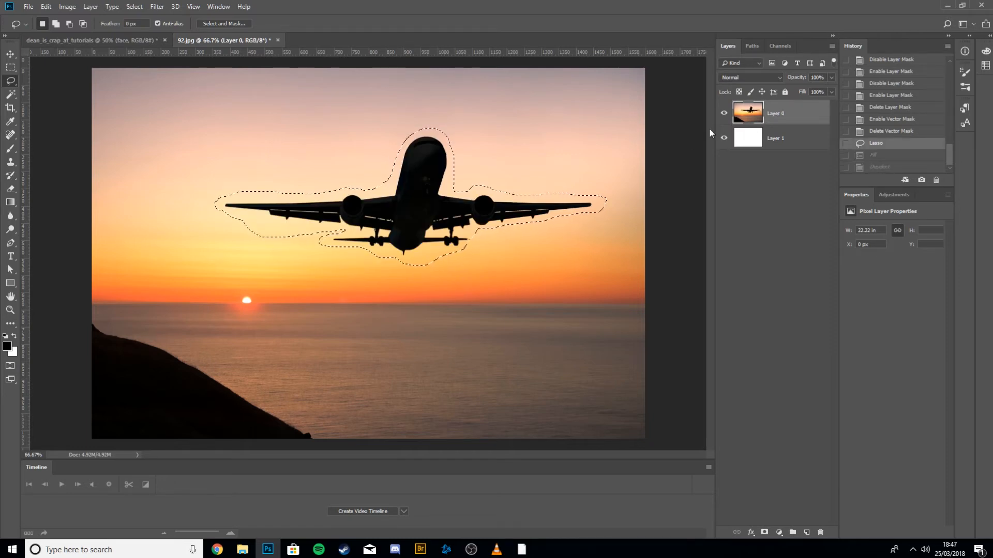
Add a new empty layer and try to fill the plane selection on it, dismissing the error.
{"action": "key", "text": "ctrl+shift+alt+n"}
{"action": "key", "text": "shift"}
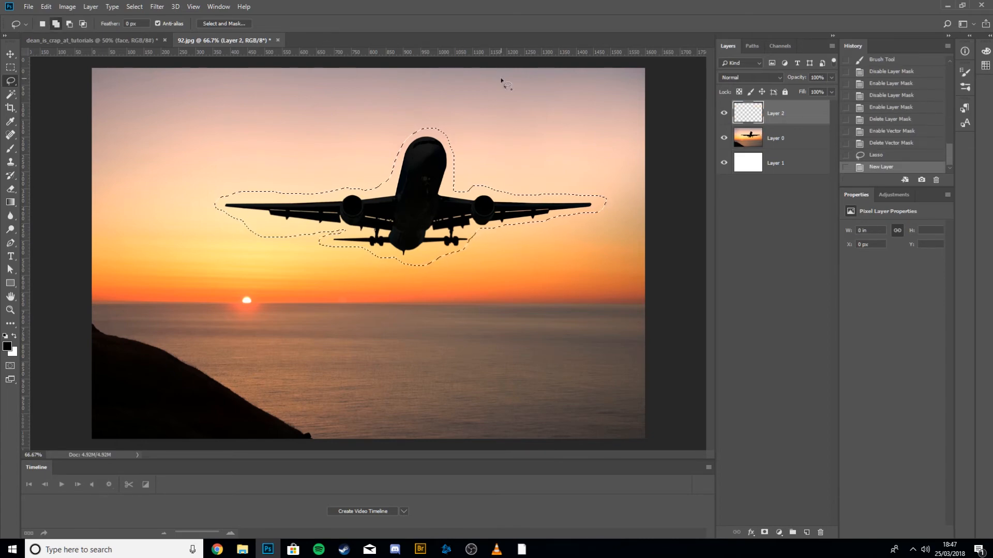
{"action": "key", "text": "shift+BackSpace"}
{"action": "key", "text": "Return"}
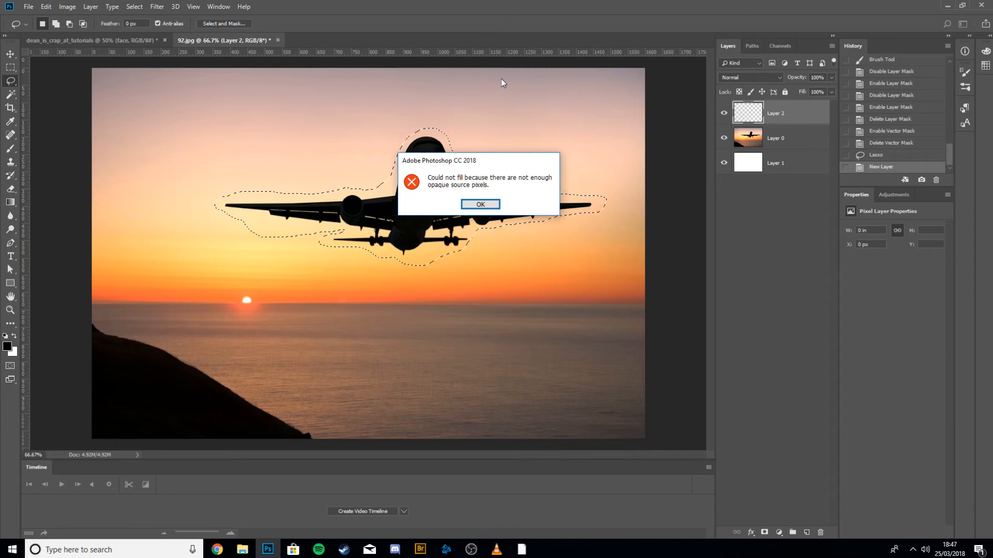
{"action": "key", "text": "Return"}
Select Layer 0, content-aware fill the plane selection to remove the plane, and deselect.
{"action": "left_click", "coordinate": [778, 131]}
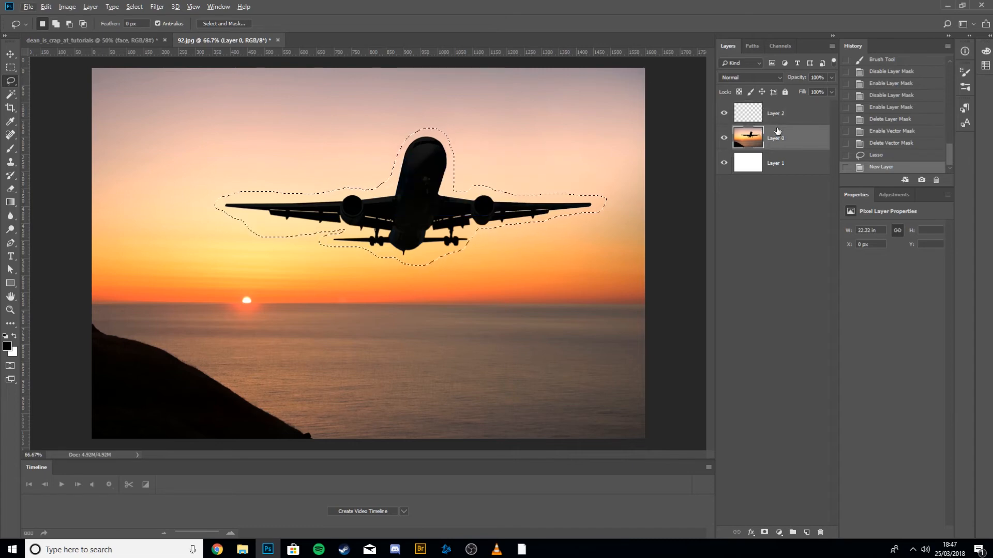
{"action": "key", "text": "shift+BackSpace"}
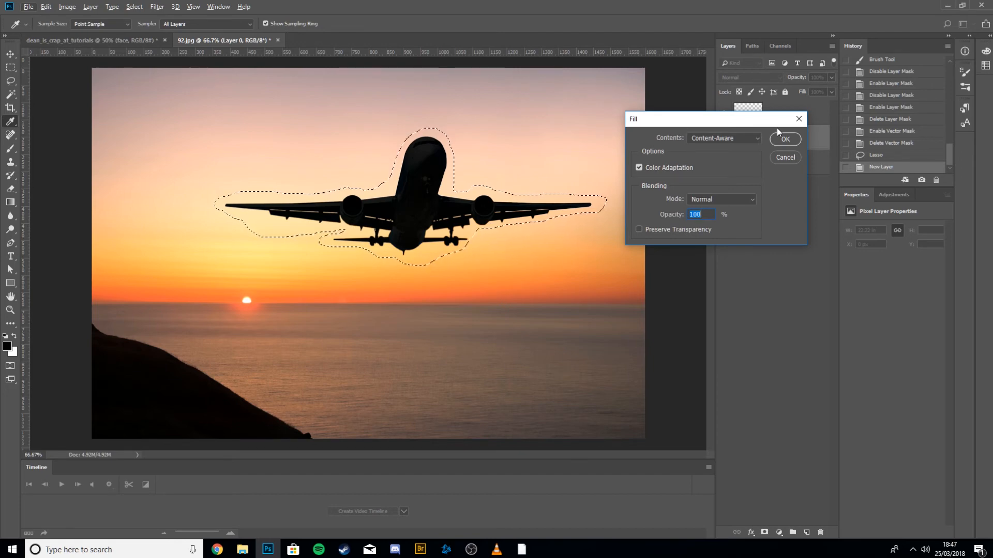
{"action": "left_click", "coordinate": [727, 135]}
{"action": "left_click", "coordinate": [727, 135]}
{"action": "left_click", "coordinate": [728, 136]}
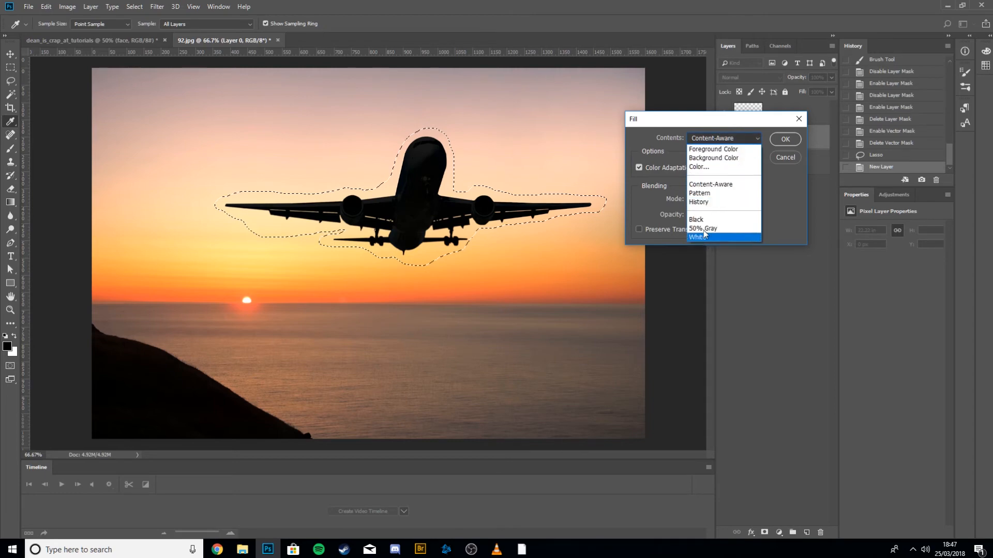
{"action": "left_click", "coordinate": [730, 186]}
{"action": "left_click", "coordinate": [781, 141]}
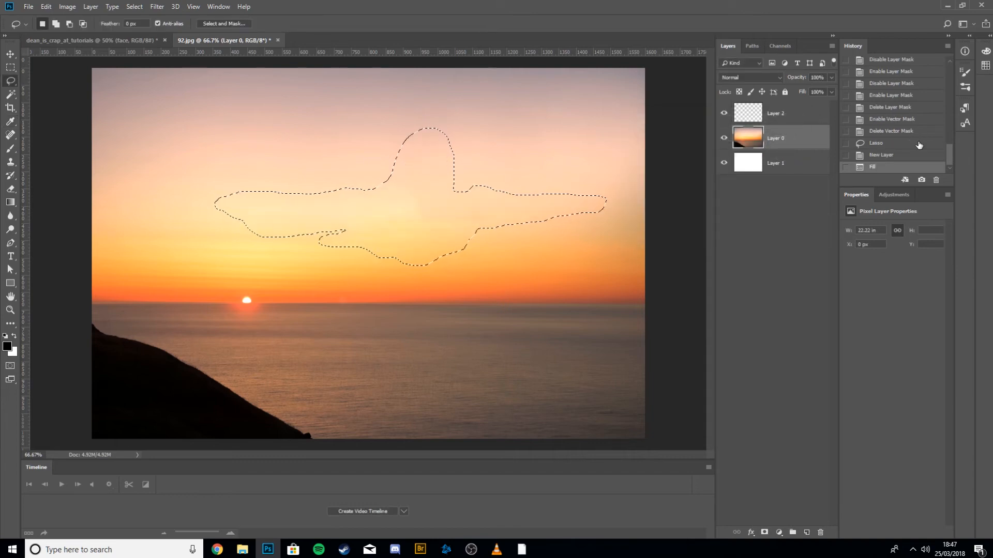
{"action": "key", "text": "ctrl+z"}
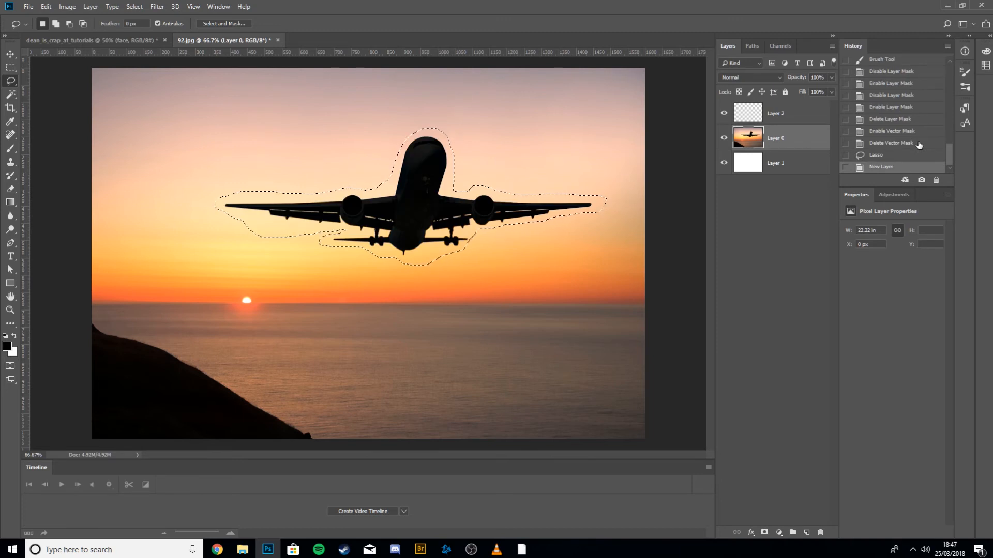
{"action": "key", "text": "shift+F5"}
{"action": "key", "text": "Return"}
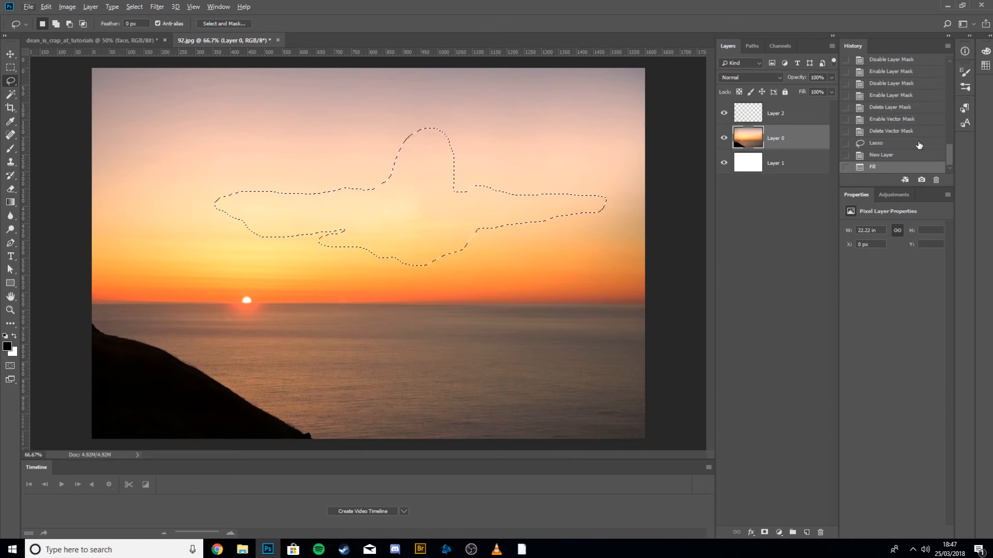
{"action": "key", "text": "ctrl+d"}
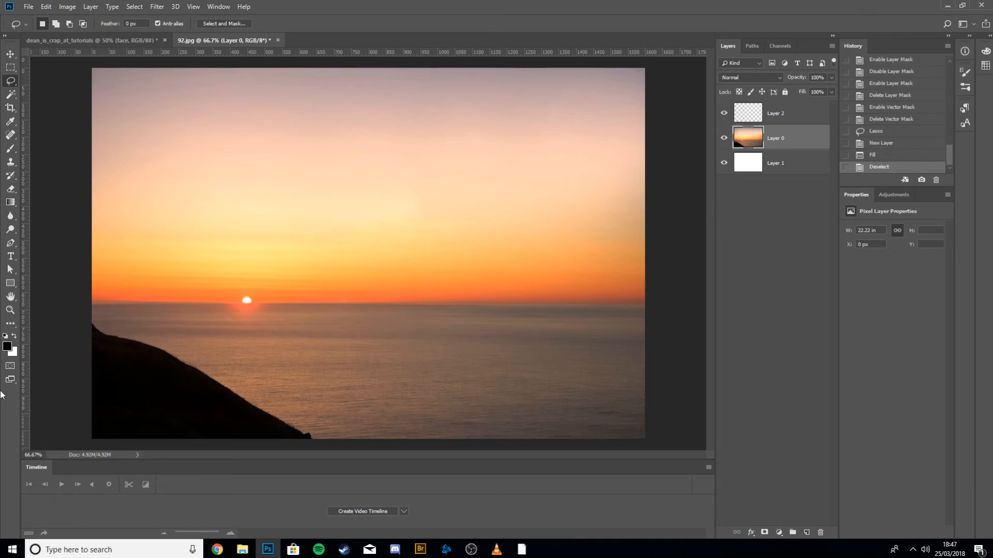
Create a paragraph text box in the upper sky with sample text 'hdoufs;hflksjja;klgjs;gj', commit it, then delete that text layer.
{"action": "left_click", "coordinate": [11, 204]}
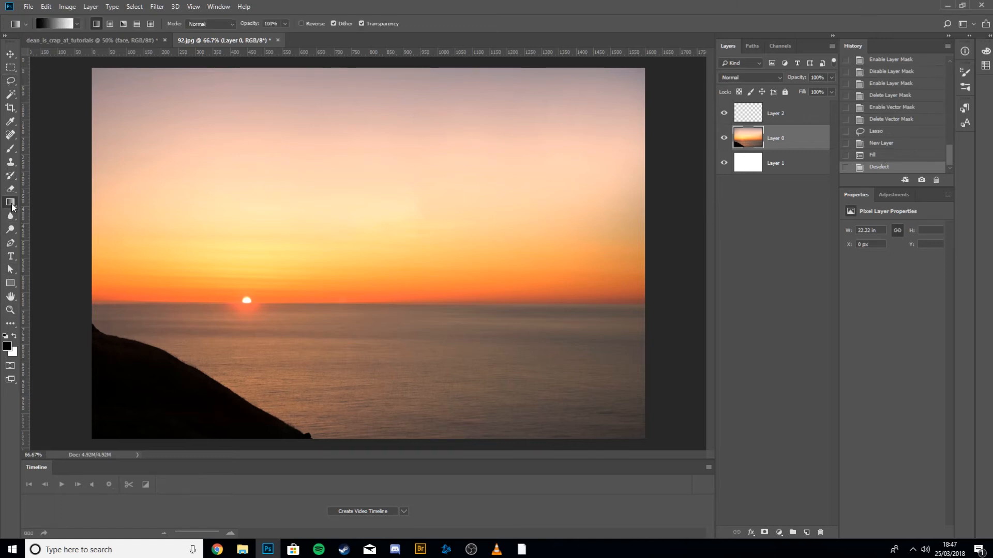
{"action": "left_click", "coordinate": [11, 229]}
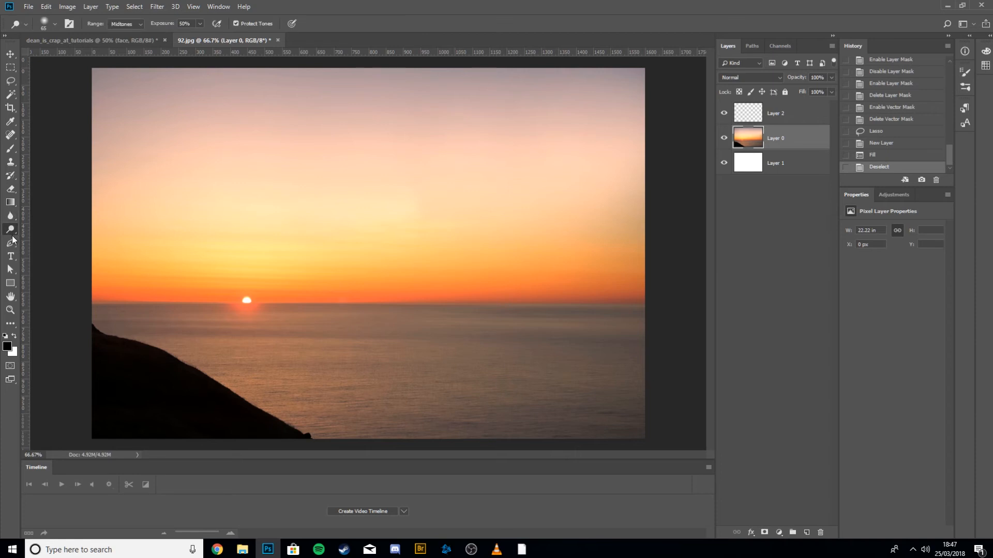
{"action": "left_click", "coordinate": [11, 241]}
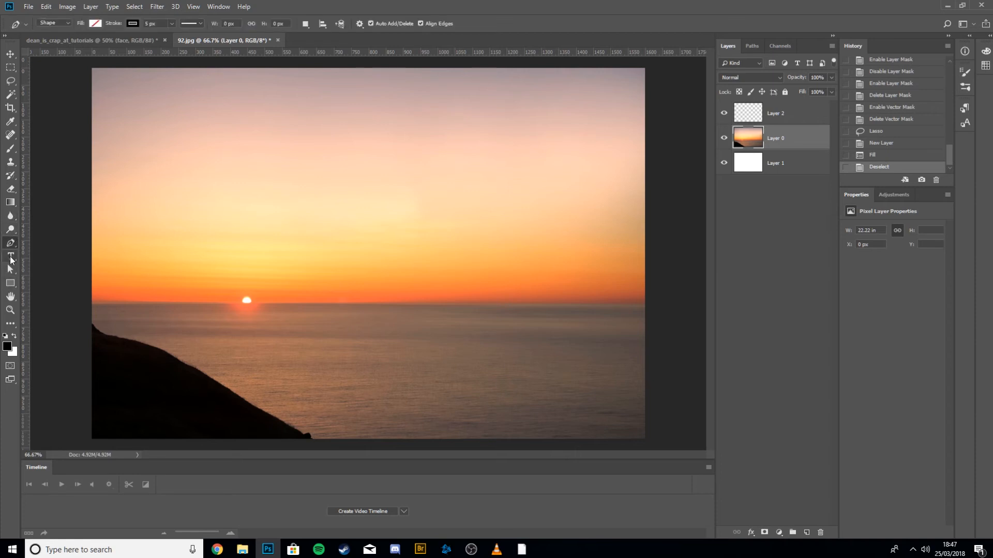
{"action": "left_click", "coordinate": [11, 257]}
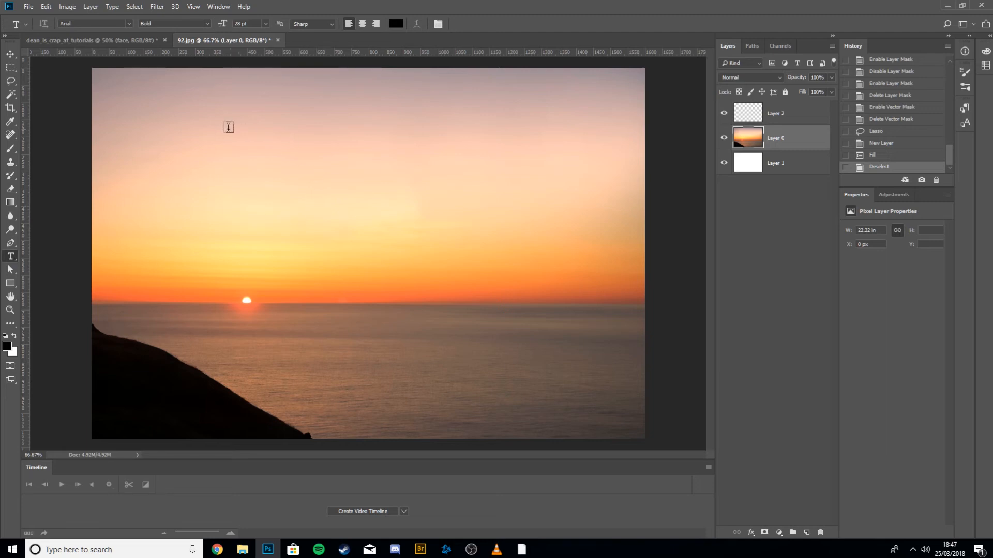
{"action": "left_click_drag", "start_coordinate": [216, 119], "coordinate": [576, 213]}
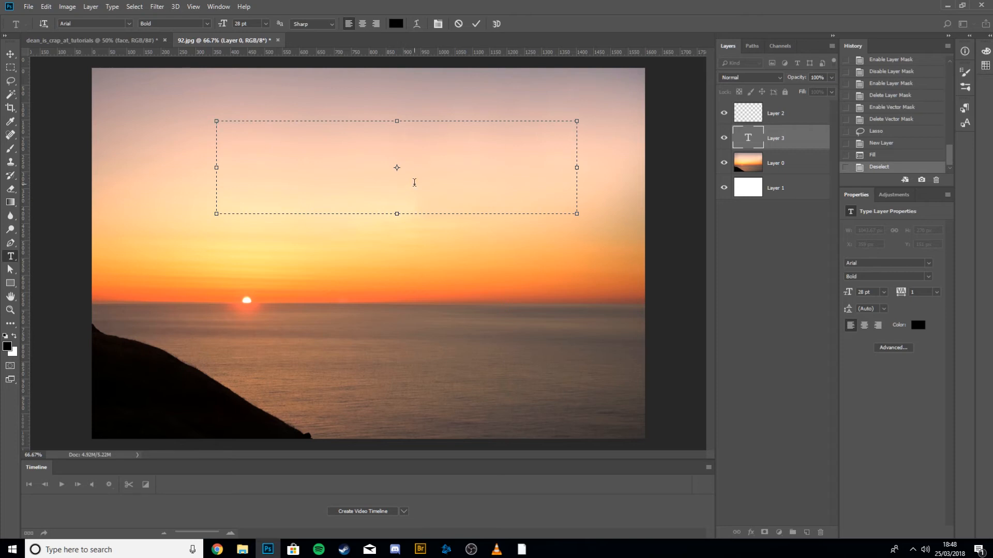
{"action": "type", "text": "hdoufs;hflksjja;klgjs;gj"}
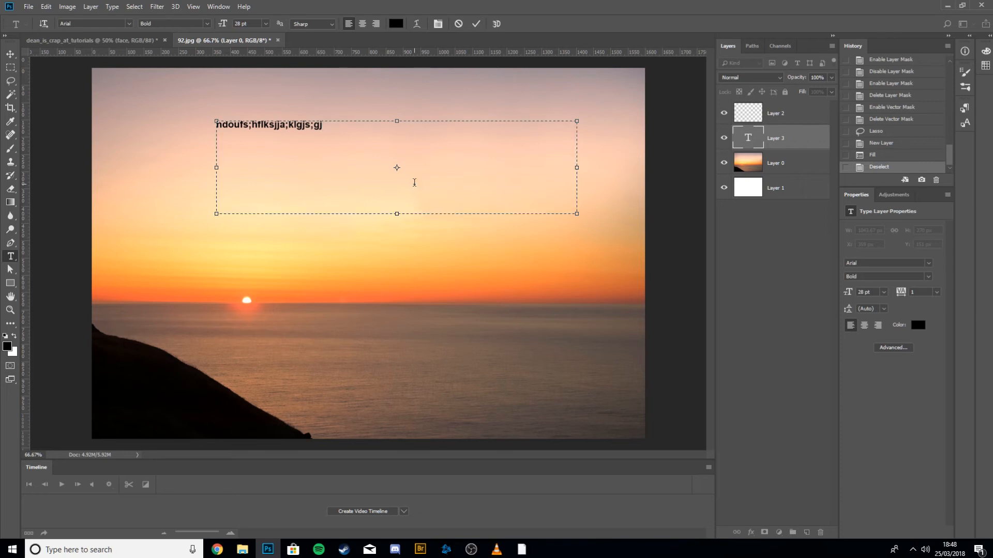
{"action": "key", "text": "ctrl+Return"}
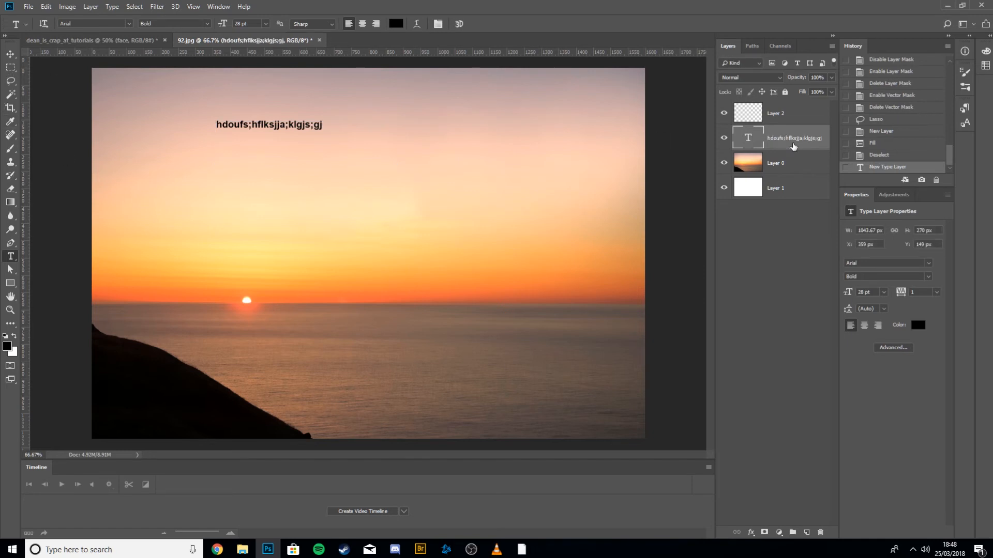
{"action": "key", "text": "Delete"}
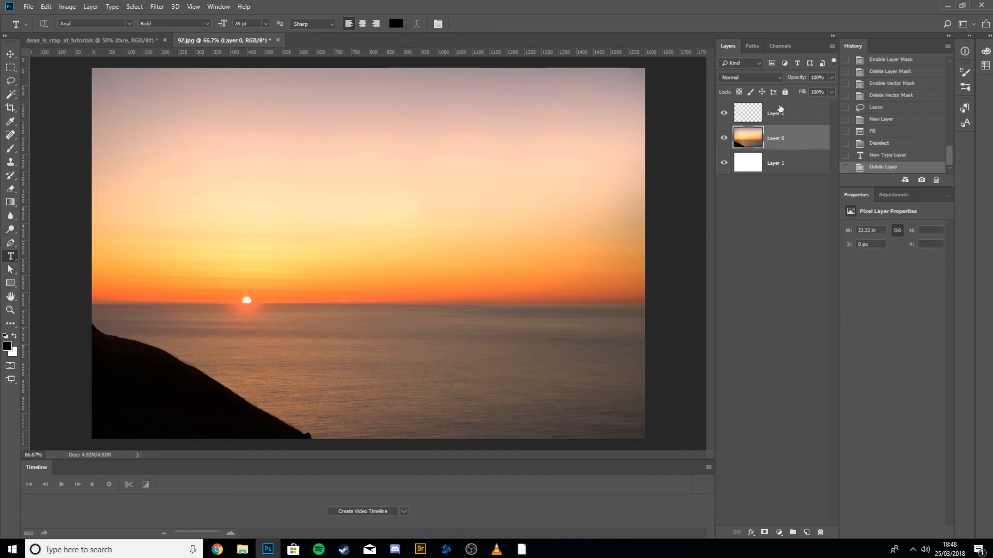
Add a point text layer in the sky reading 'klzcjzkljclkjclkclk/\c' and commit it.
{"action": "left_click", "coordinate": [261, 137]}
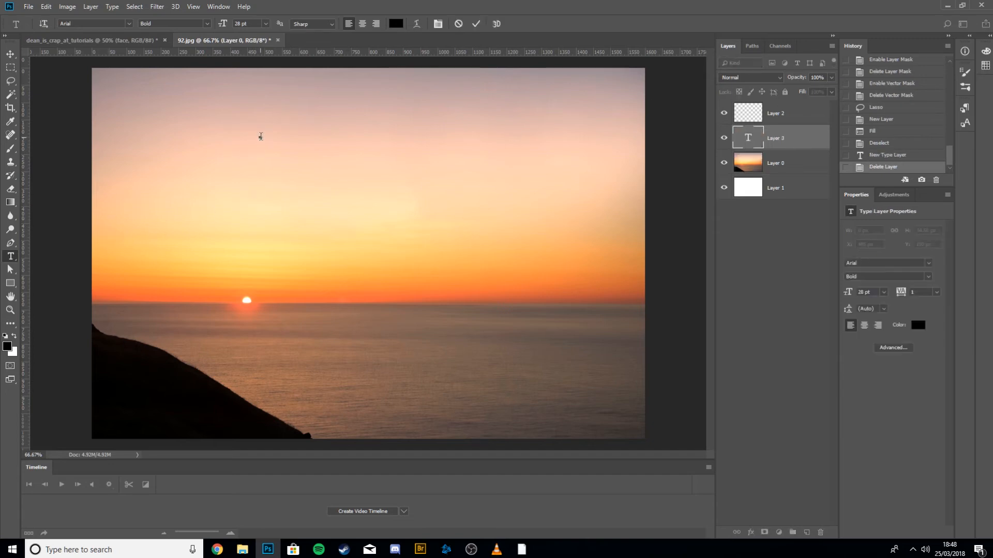
{"action": "type", "text": "klzcjzkljclkjclkclk/\\c"}
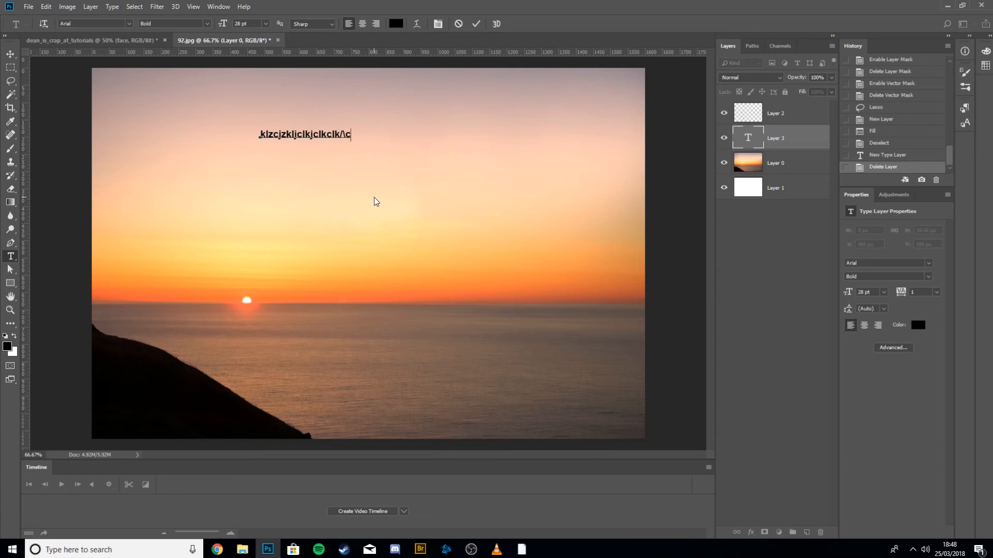
{"action": "key", "text": "ctrl"}
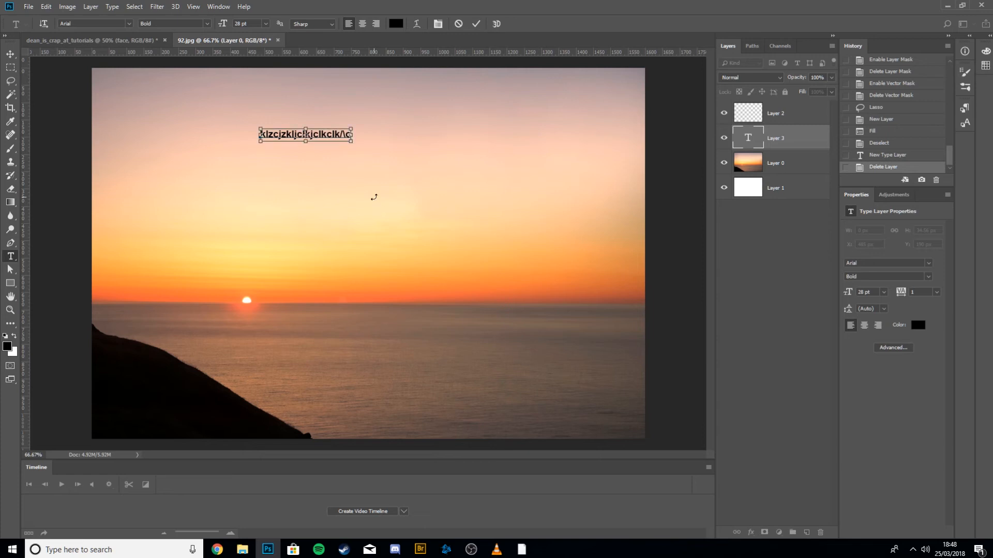
{"action": "key", "text": "ctrl+Return"}
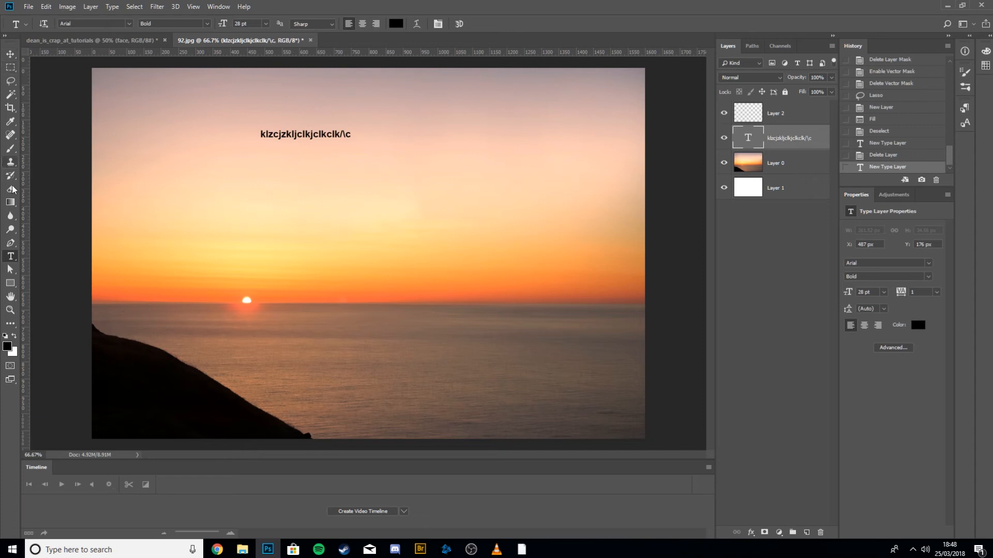
Draw a closed five-point Pen shape in the sky, about 480 × 195 px, left of centre.
{"action": "left_click", "coordinate": [11, 270]}
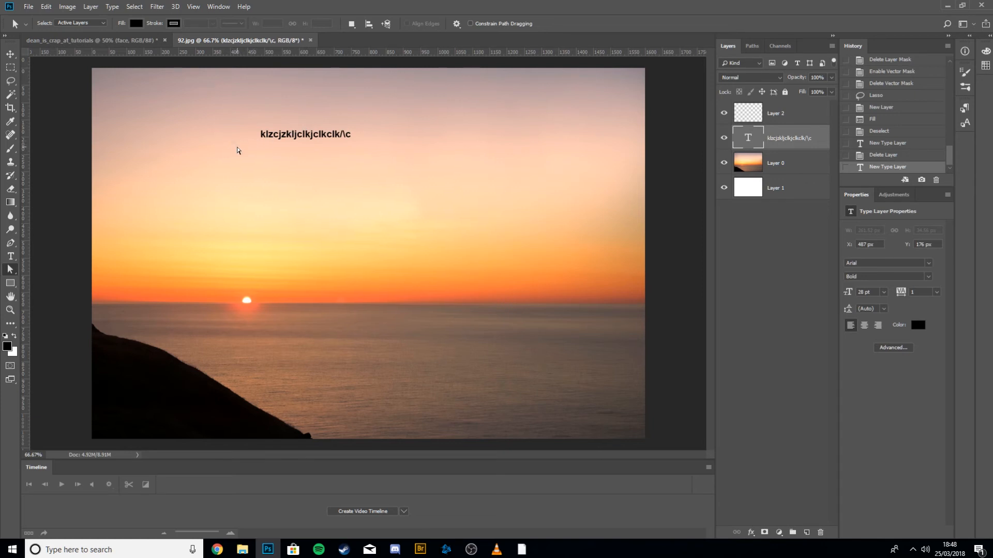
{"action": "key", "text": "p"}
{"action": "left_click", "coordinate": [206, 166]}
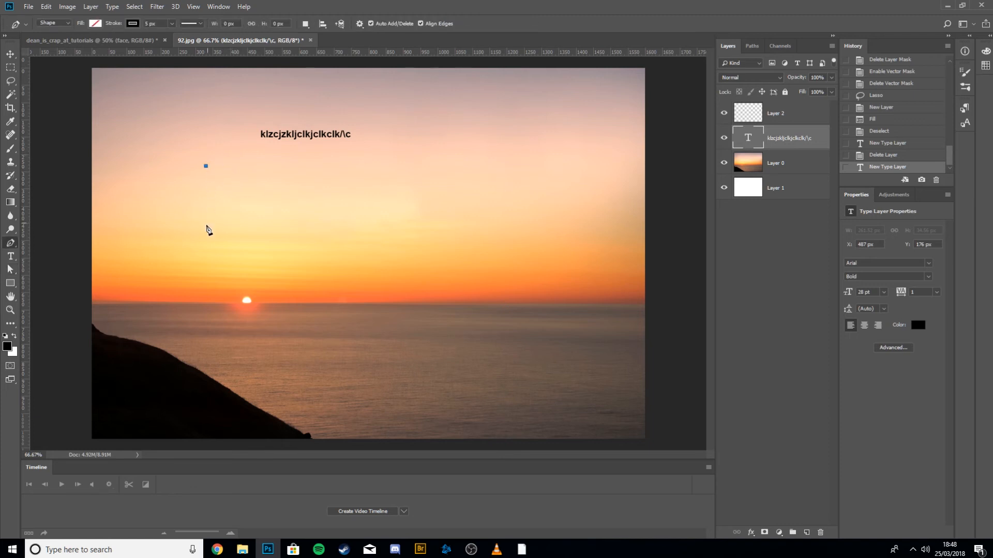
{"action": "left_click", "coordinate": [204, 225]}
{"action": "left_click", "coordinate": [305, 234]}
{"action": "left_click", "coordinate": [371, 197]}
{"action": "left_click", "coordinate": [288, 168]}
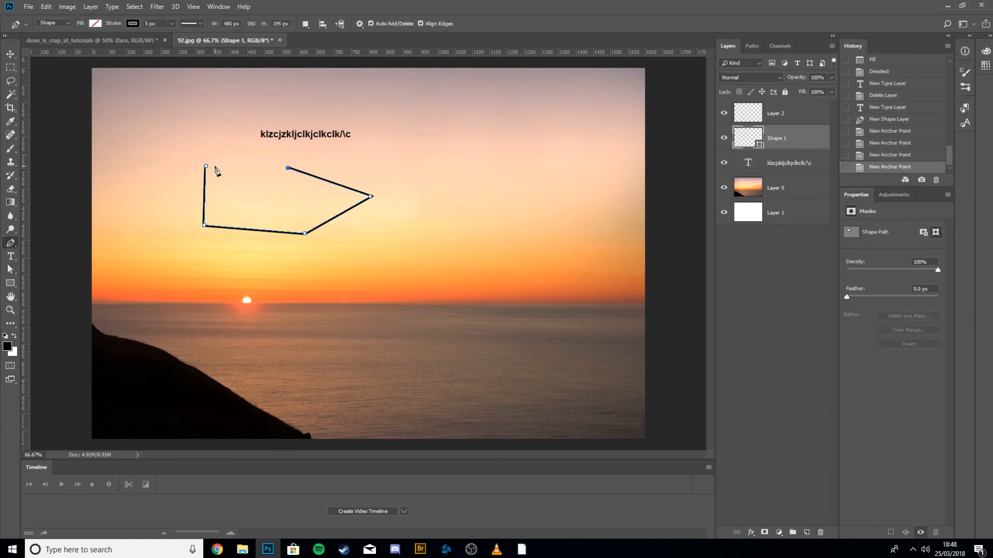
{"action": "left_click", "coordinate": [206, 167]}
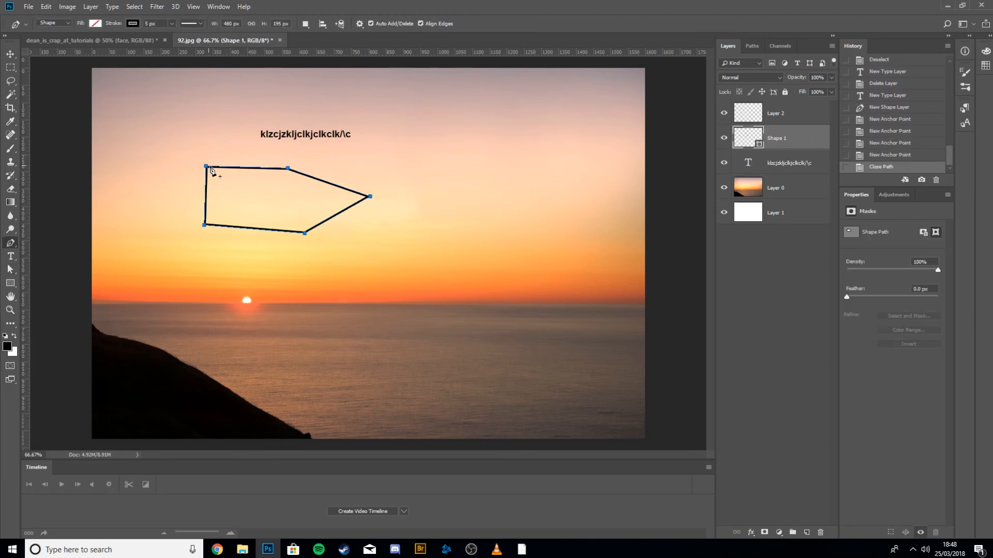
Move the whole pen path to the right with the Path Selection tool.
{"action": "left_click", "coordinate": [10, 54]}
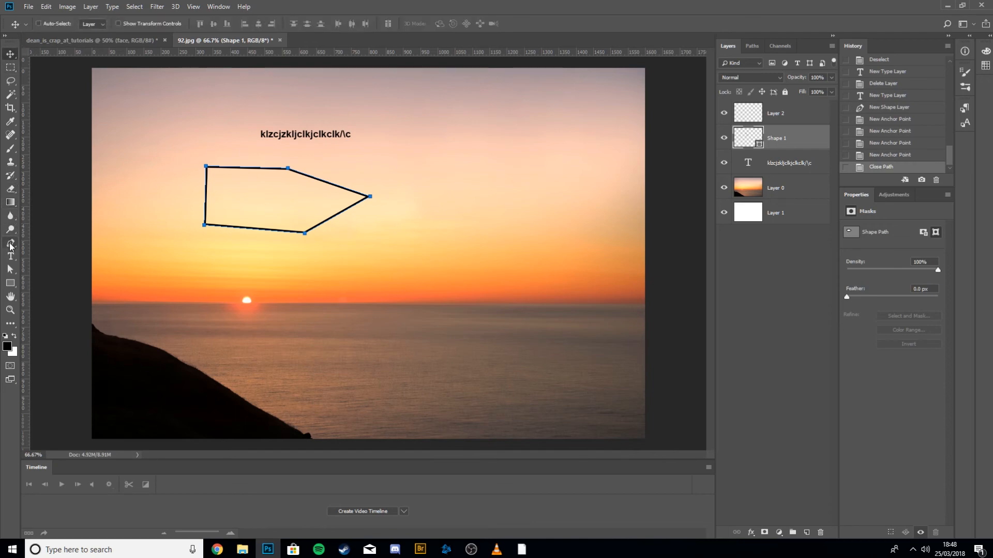
{"action": "left_click", "coordinate": [9, 244]}
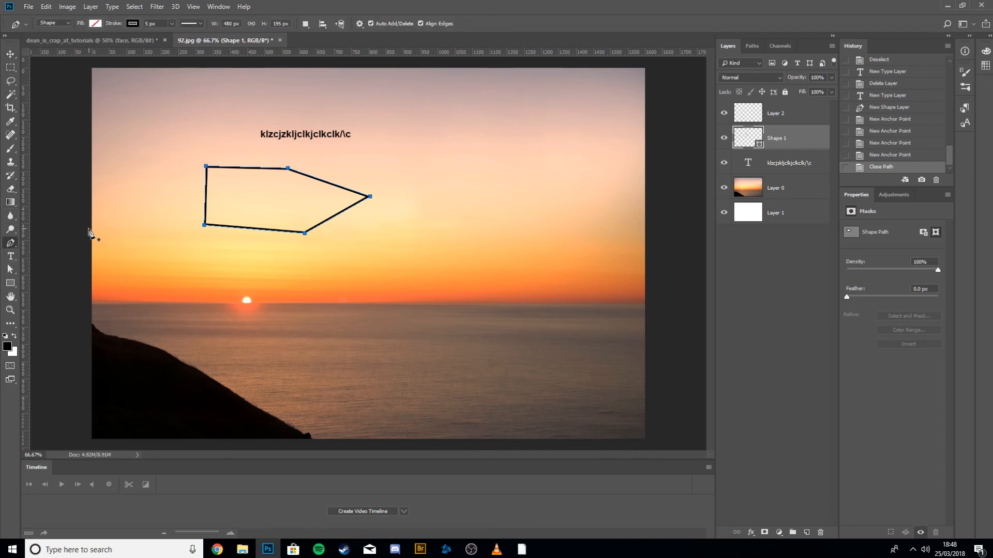
{"action": "key", "text": "a"}
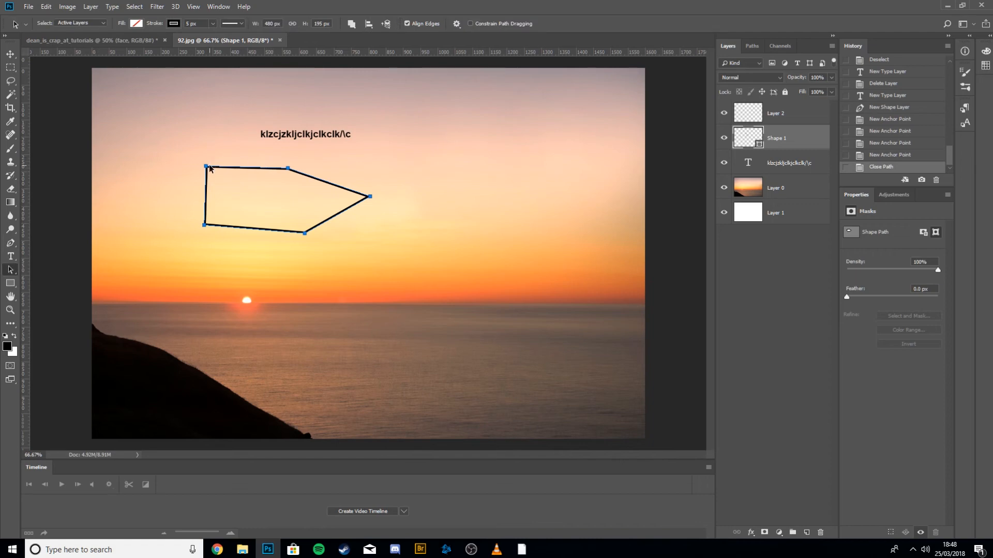
{"action": "left_click_drag", "start_coordinate": [206, 166], "coordinate": [383, 201]}
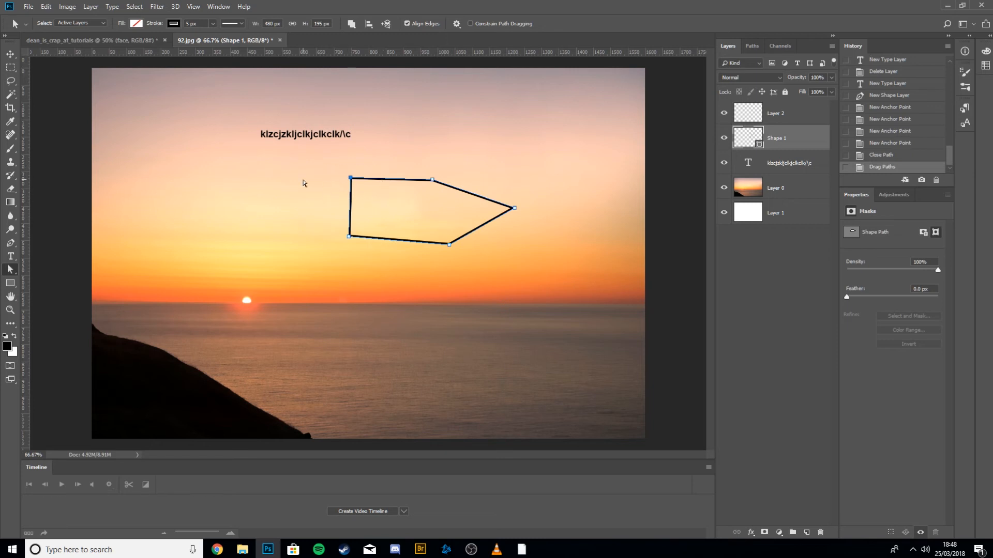
Reshape the pen path by dragging its segment and anchor points into a new outline.
{"action": "left_click_drag", "start_coordinate": [312, 173], "coordinate": [398, 161]}
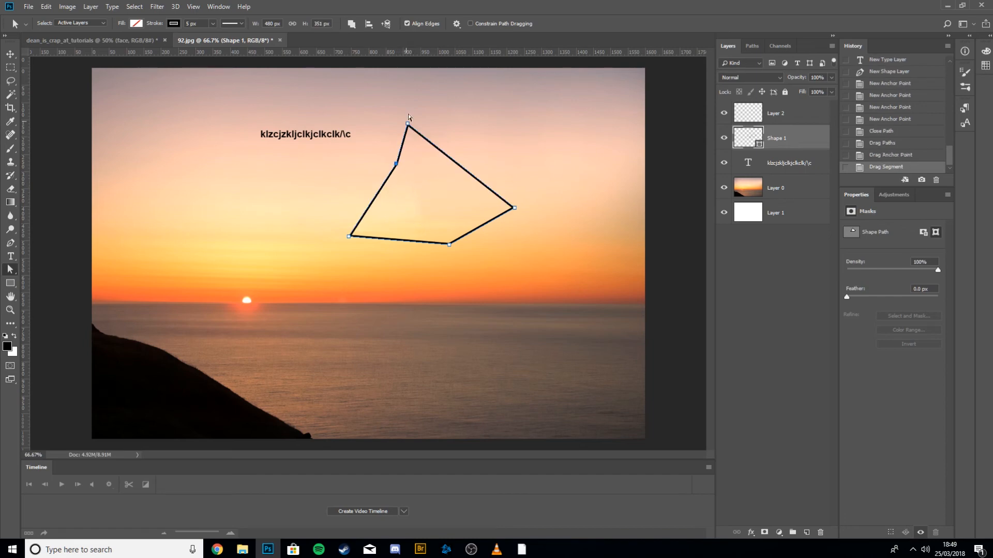
{"action": "left_click_drag", "start_coordinate": [408, 124], "coordinate": [466, 191]}
{"action": "left_click_drag", "start_coordinate": [560, 261], "coordinate": [439, 148]}
{"action": "left_click_drag", "start_coordinate": [514, 210], "coordinate": [448, 226]}
{"action": "left_click", "coordinate": [446, 259]}
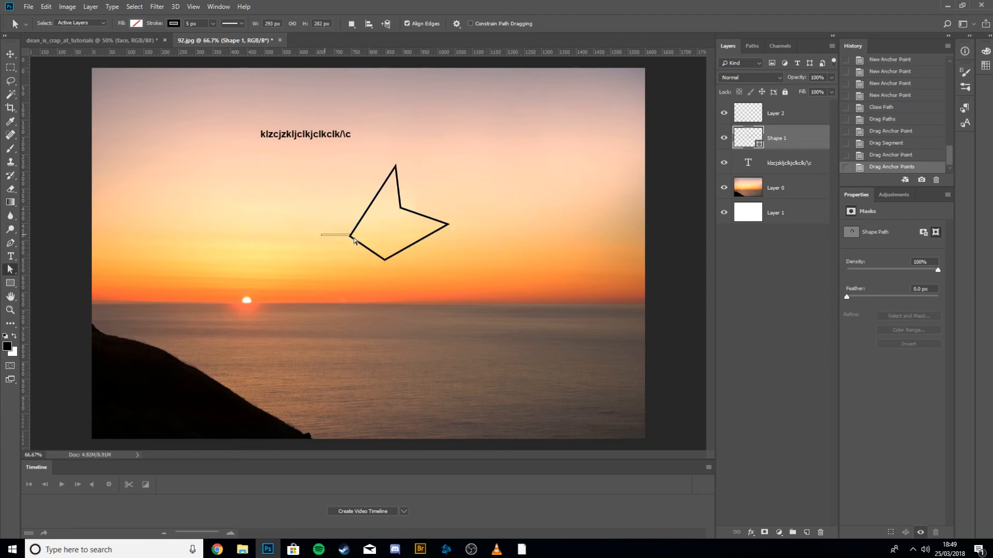
Select an anchor point of the path and delete it, then undo the deletion.
{"action": "left_click_drag", "start_coordinate": [320, 232], "coordinate": [361, 242]}
{"action": "key", "text": "Delete"}
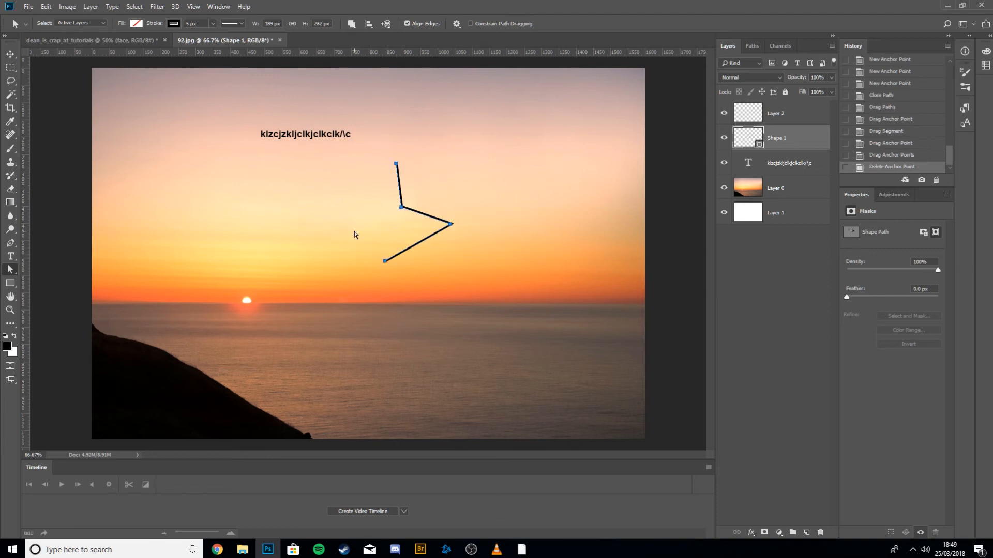
{"action": "key", "text": "ctrl+z"}
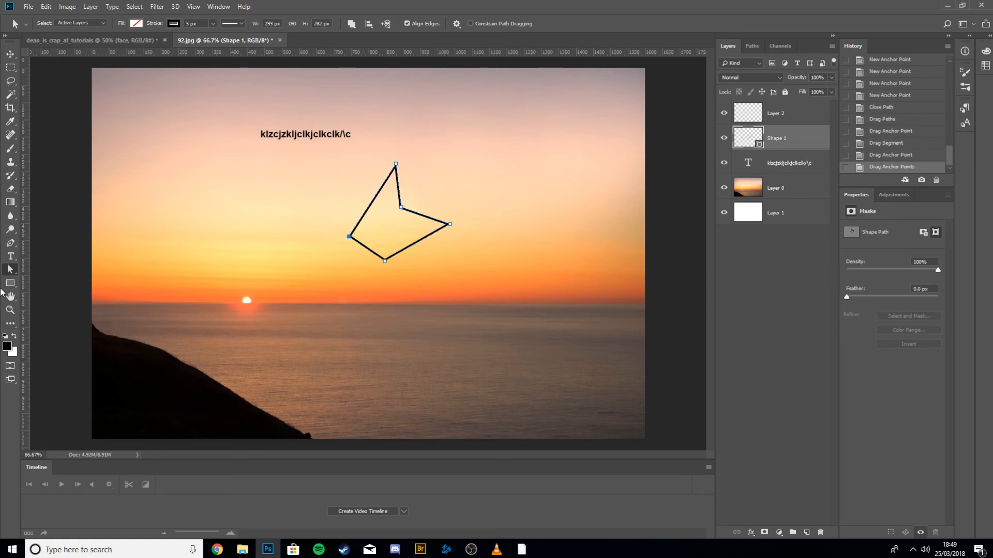
Draw a rectangle shape about 402 × 116 px to the left of the pen shape.
{"action": "left_click", "coordinate": [10, 284]}
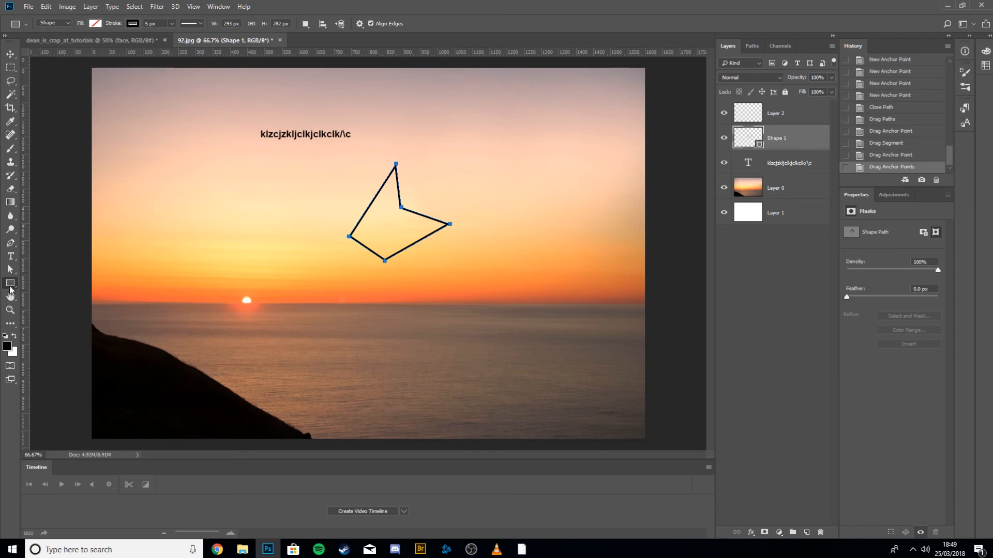
{"action": "left_click_drag", "start_coordinate": [270, 232], "coordinate": [270, 233]}
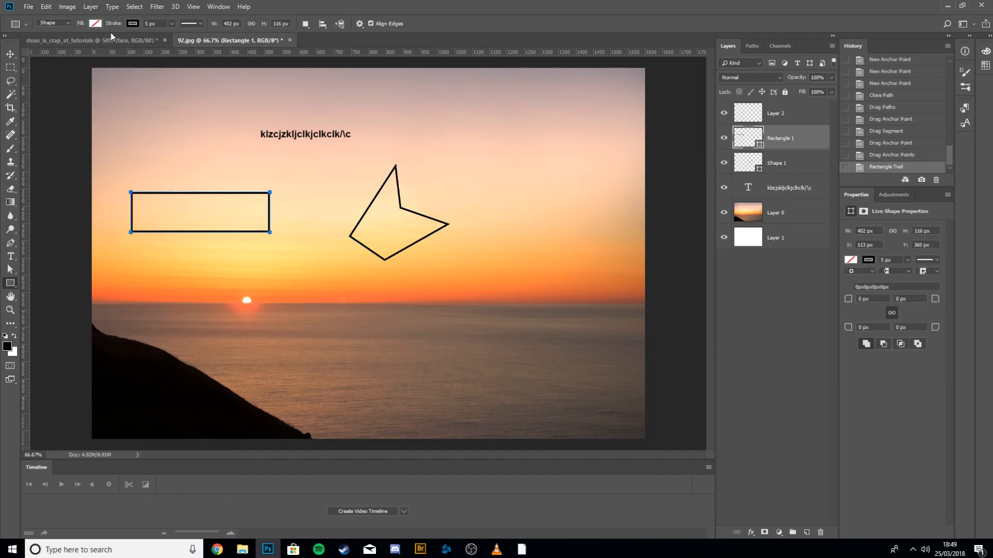
Set the rectangle's stroke to none and its fill to grey.
{"action": "left_click", "coordinate": [128, 24]}
{"action": "left_click", "coordinate": [128, 24]}
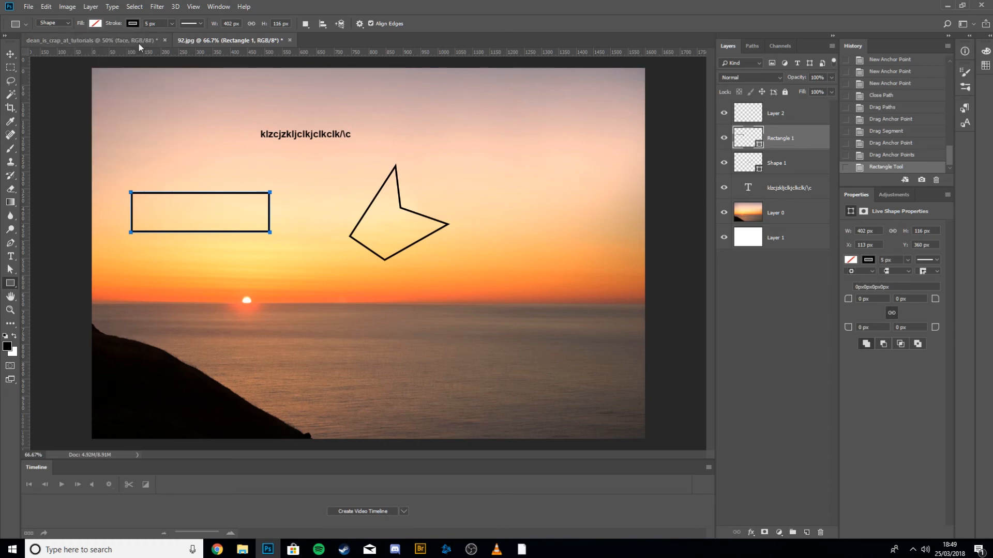
{"action": "left_click", "coordinate": [131, 23]}
{"action": "left_click", "coordinate": [131, 23]}
{"action": "left_click", "coordinate": [131, 23]}
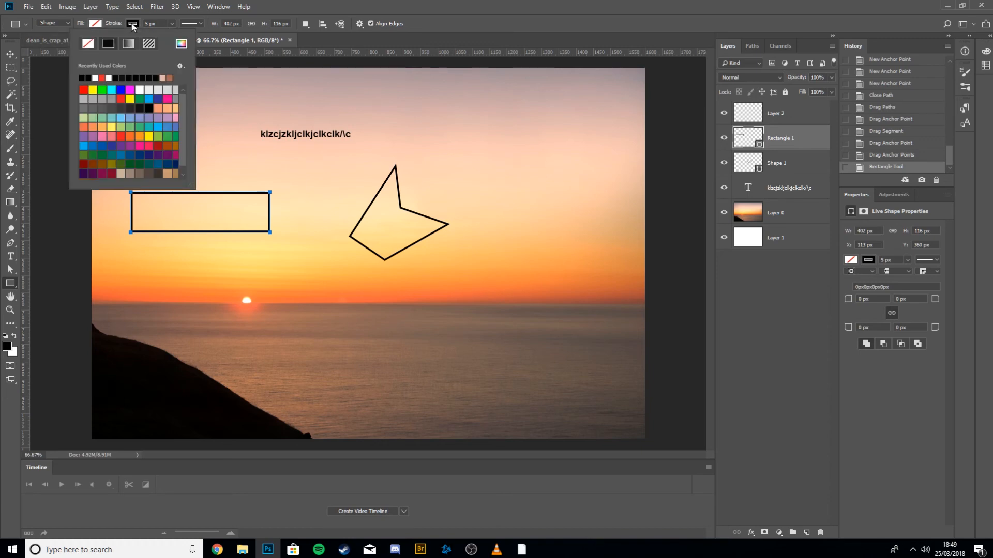
{"action": "left_click", "coordinate": [86, 46]}
{"action": "left_click", "coordinate": [97, 18]}
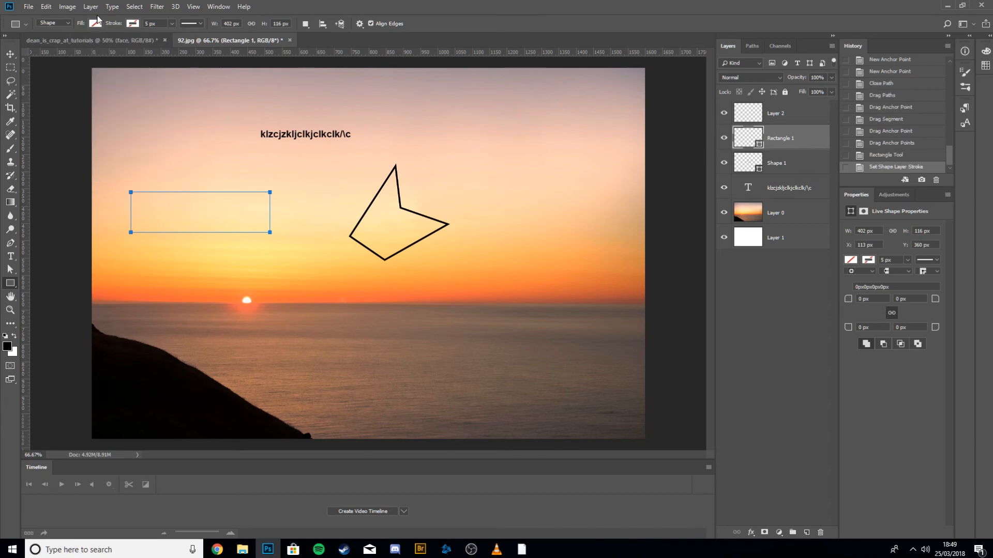
{"action": "left_click", "coordinate": [96, 24]}
{"action": "left_click", "coordinate": [70, 100]}
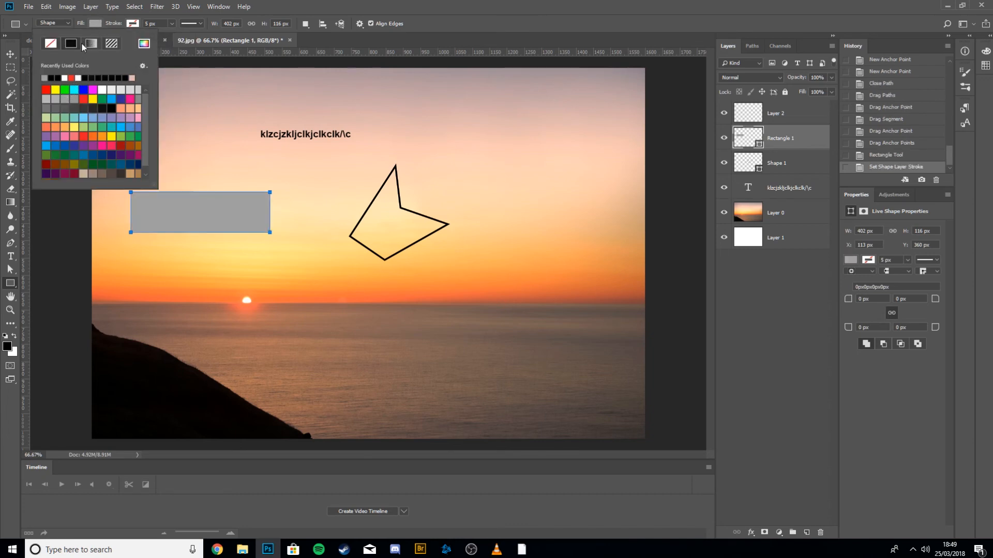
Restore the rectangle's black stroke and set its fill back to none.
{"action": "left_click", "coordinate": [126, 25]}
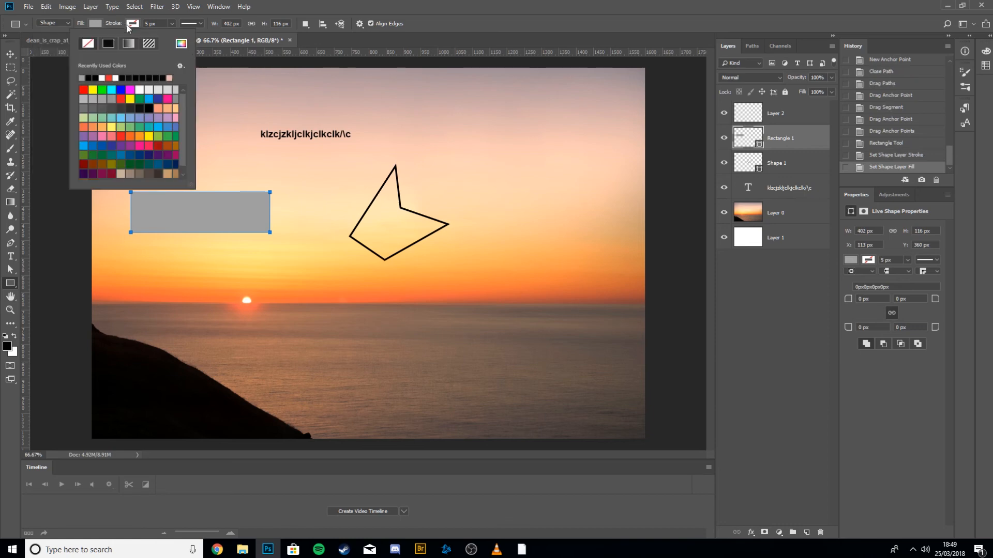
{"action": "left_click", "coordinate": [83, 77]}
{"action": "left_click", "coordinate": [97, 23]}
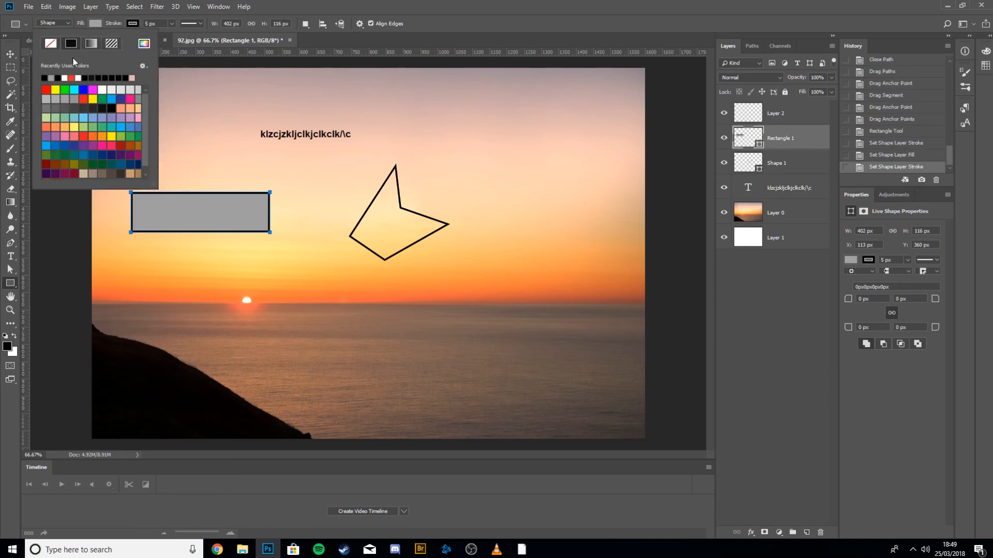
{"action": "left_click", "coordinate": [50, 43]}
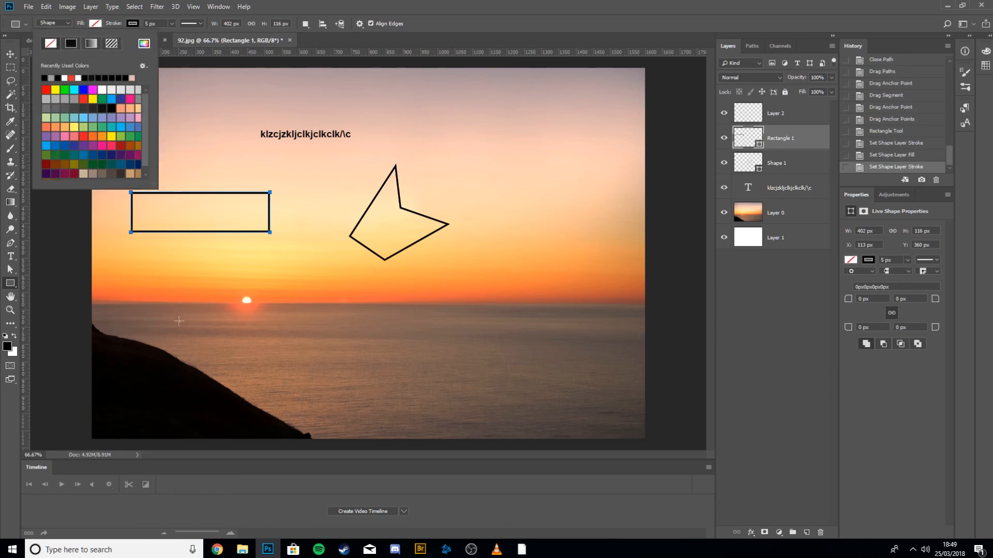
{"action": "left_click", "coordinate": [10, 286]}
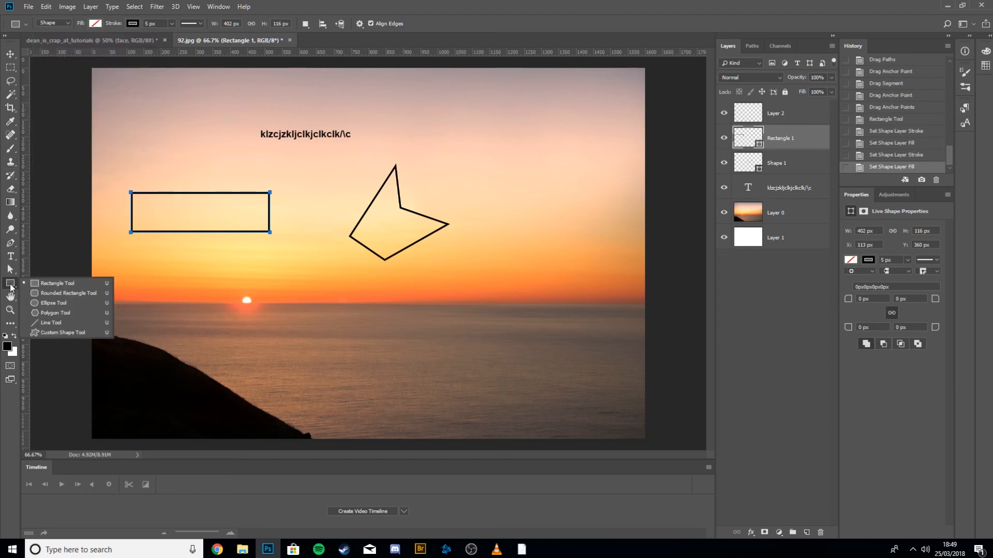
{"action": "left_click", "coordinate": [11, 286]}
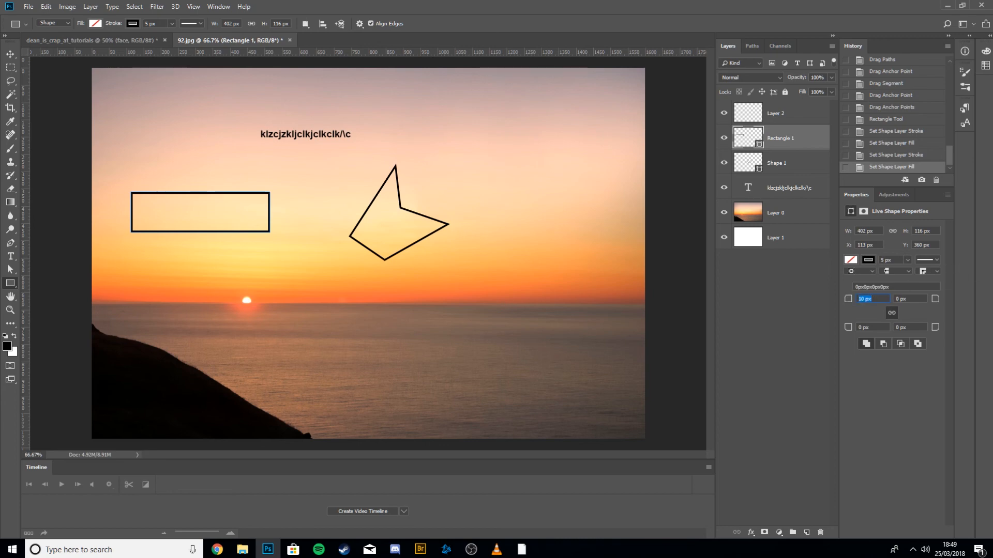
Round the rectangle's corners to 10 px and draw a rounded rectangle about 265 × 157 px above it.
{"action": "key", "text": "Return"}
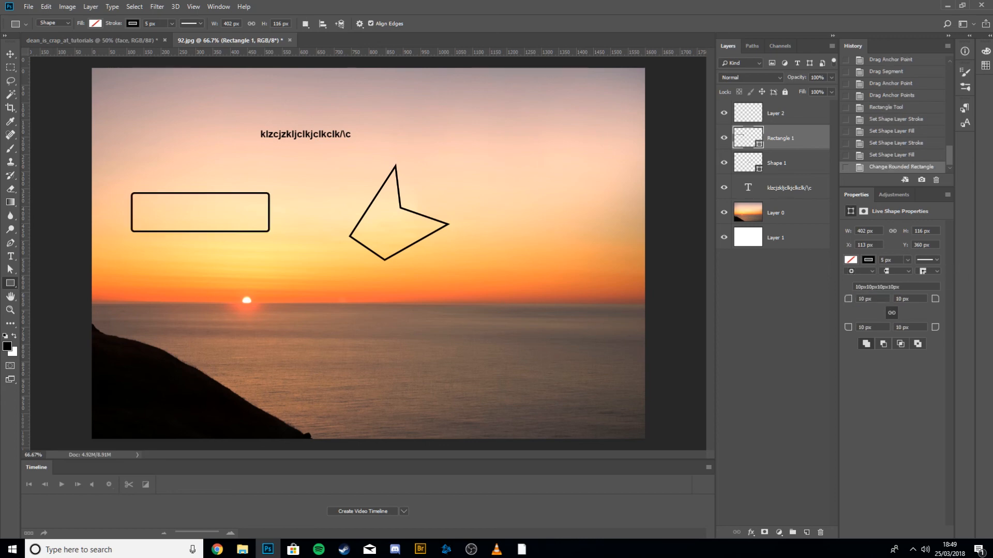
{"action": "left_click", "coordinate": [58, 293]}
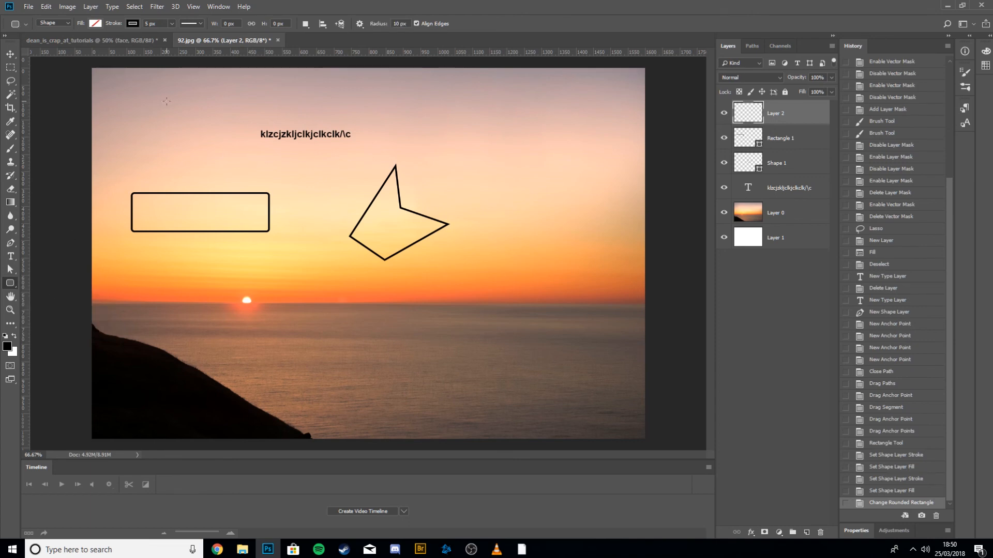
{"action": "left_click_drag", "start_coordinate": [152, 104], "coordinate": [244, 158]}
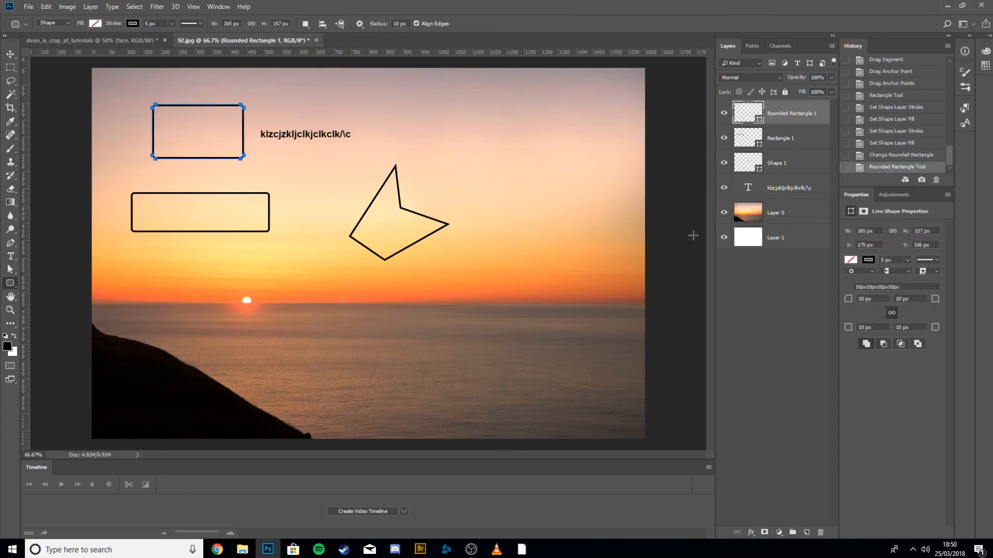
Draw an ellipse about 656 × 243 px around the sun with the Ellipse tool.
{"action": "right_click", "coordinate": [13, 283]}
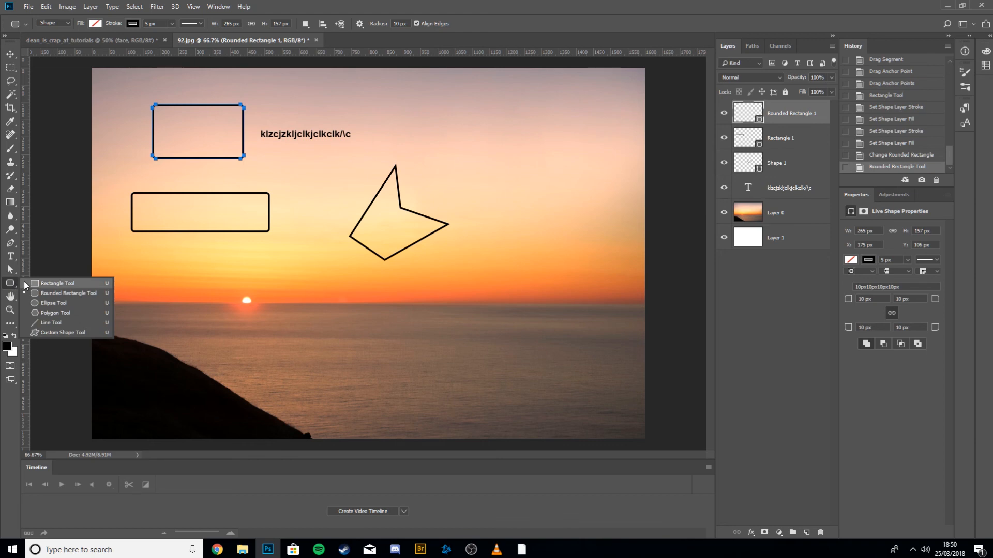
{"action": "left_click", "coordinate": [55, 303]}
{"action": "left_click_drag", "start_coordinate": [149, 277], "coordinate": [375, 359]}
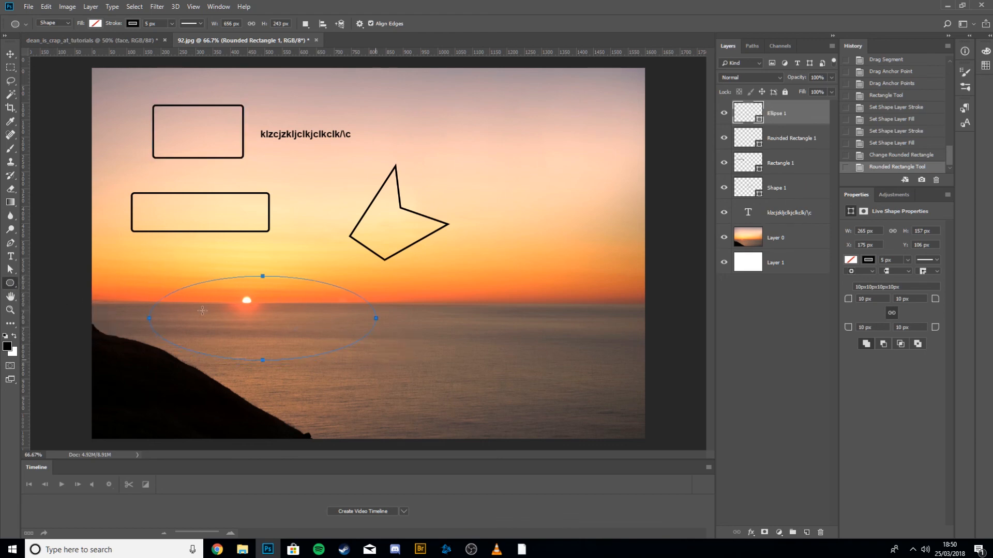
Draw a pentagon about 252 × 252 px near the top right with the Polygon tool.
{"action": "right_click", "coordinate": [11, 289]}
{"action": "left_click", "coordinate": [55, 313]}
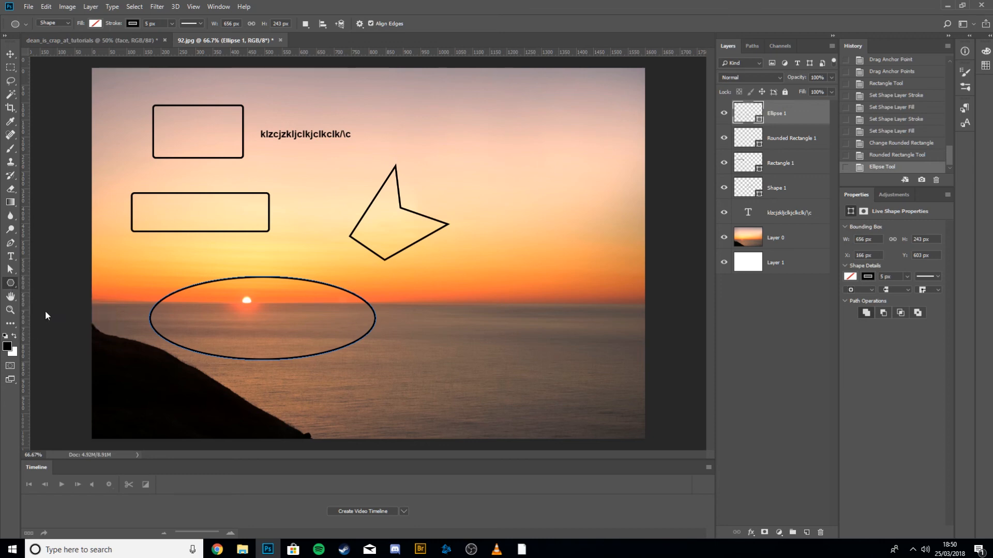
{"action": "left_click_drag", "start_coordinate": [471, 152], "coordinate": [506, 207]}
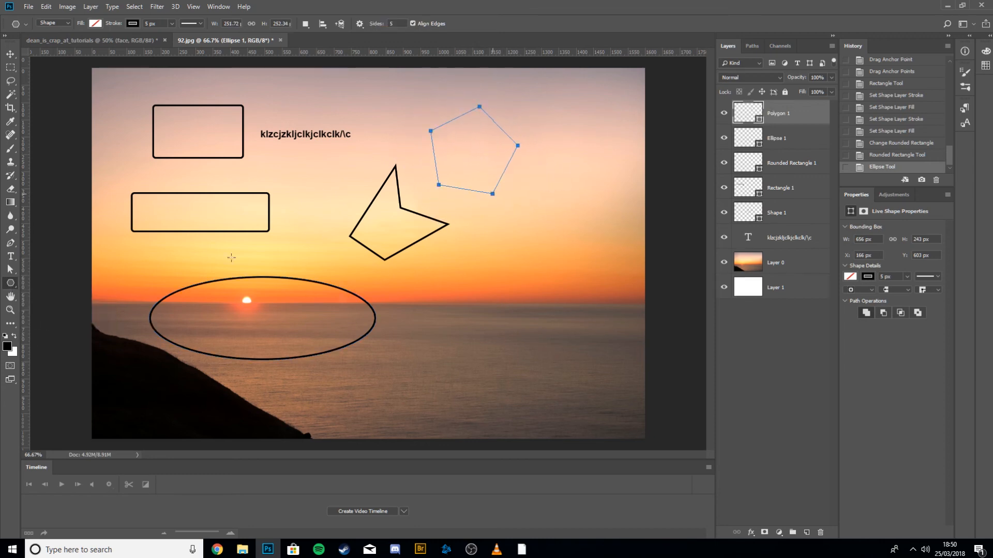
Draw several straight lines across the horizon on the right with the Line tool.
{"action": "right_click", "coordinate": [11, 288]}
{"action": "left_click", "coordinate": [55, 323]}
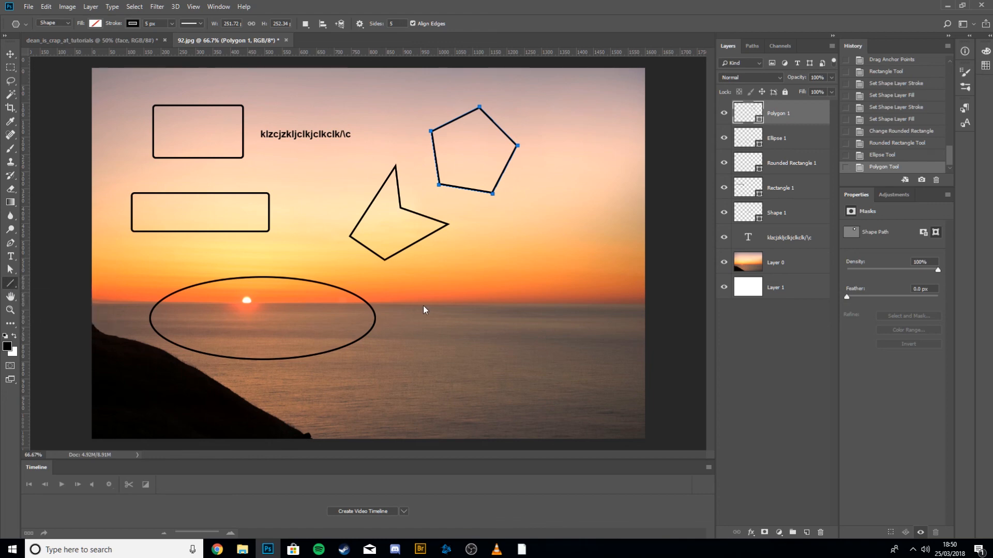
{"action": "left_click_drag", "start_coordinate": [428, 305], "coordinate": [576, 229]}
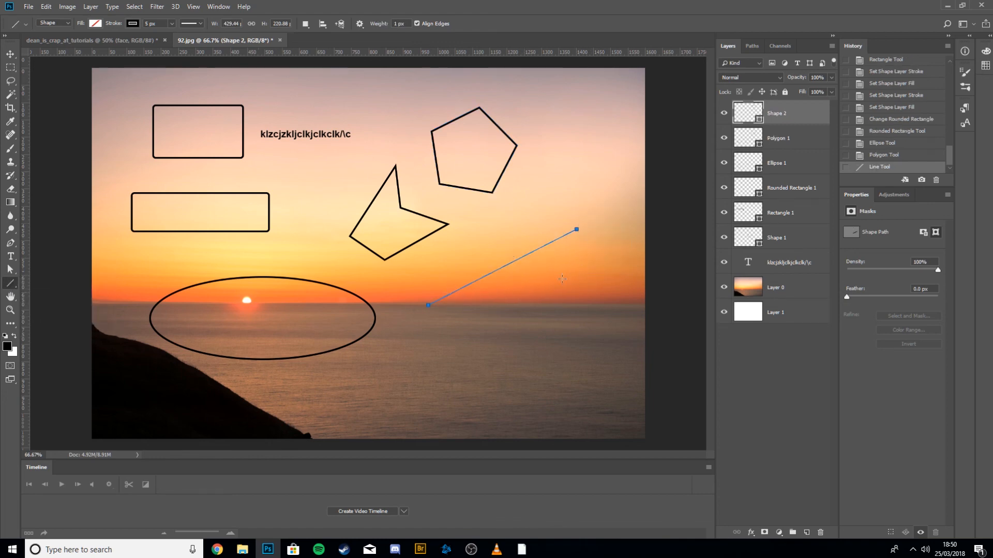
{"action": "left_click_drag", "start_coordinate": [575, 300], "coordinate": [571, 306]}
{"action": "left_click_drag", "start_coordinate": [478, 331], "coordinate": [524, 244]}
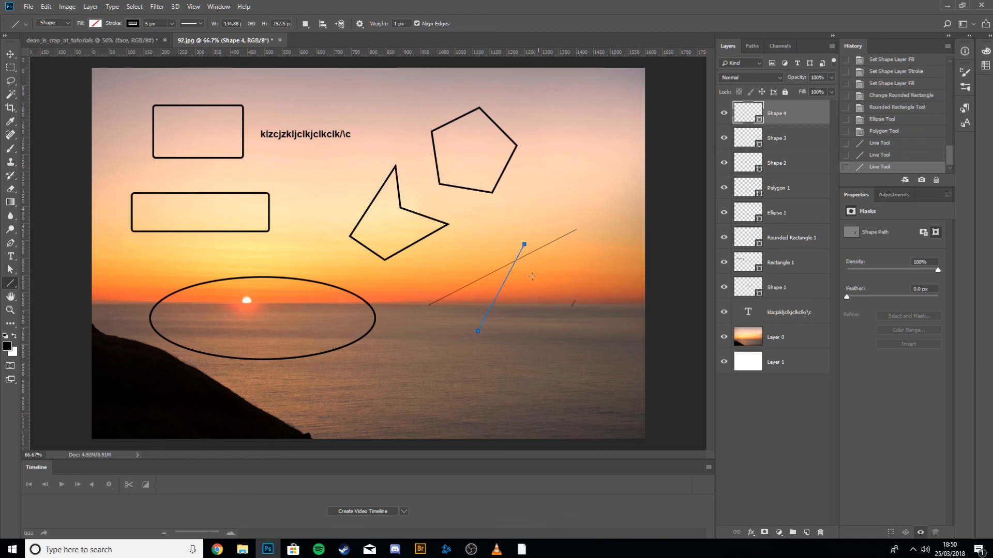
Switch to the Custom Shape tool and replace the loaded shapes with the Animals set.
{"action": "right_click", "coordinate": [12, 284]}
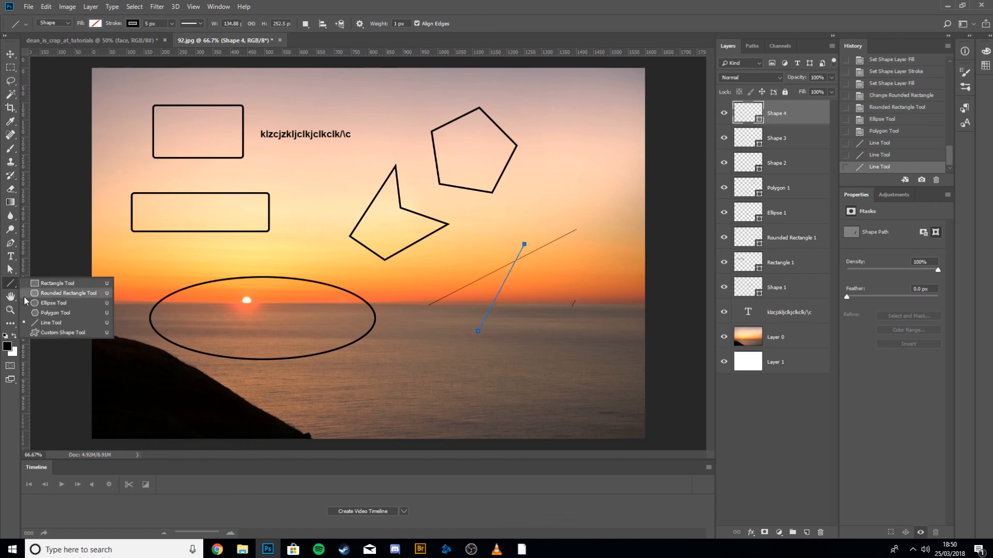
{"action": "left_click", "coordinate": [51, 334]}
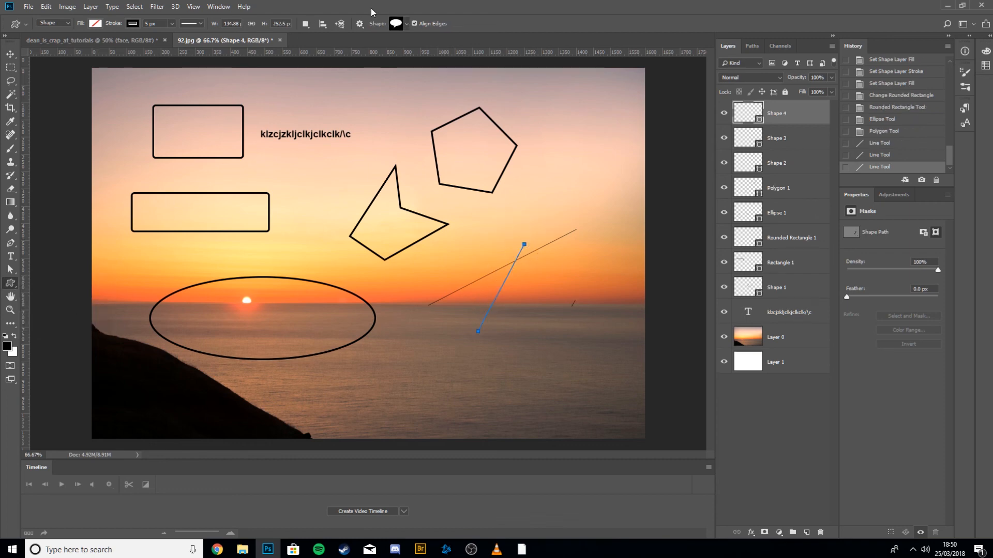
{"action": "left_click", "coordinate": [406, 23]}
{"action": "left_click", "coordinate": [455, 44]}
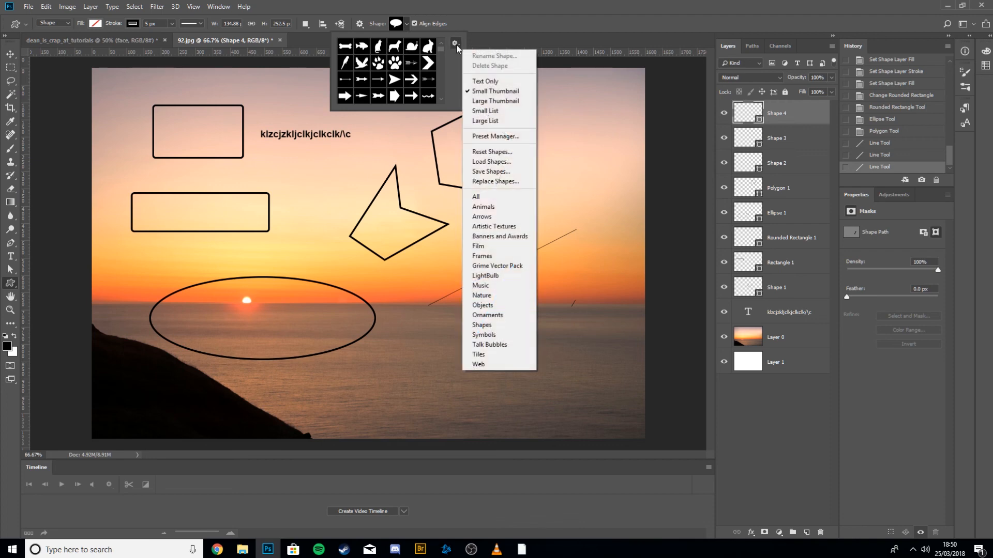
{"action": "left_click", "coordinate": [483, 206]}
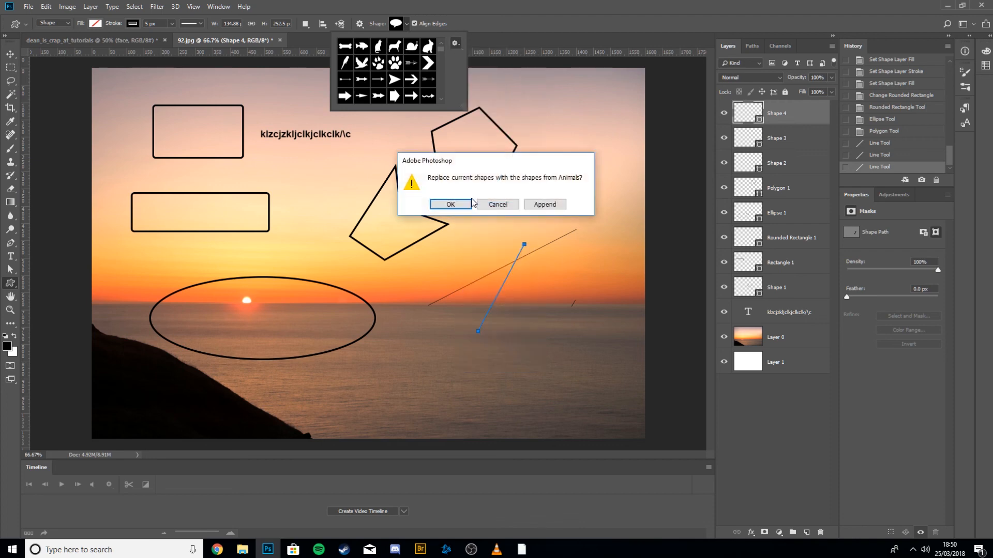
{"action": "left_click", "coordinate": [451, 204]}
Draw a rabbit custom shape about 154 × 183 px in the upper right corner.
{"action": "left_click", "coordinate": [429, 46]}
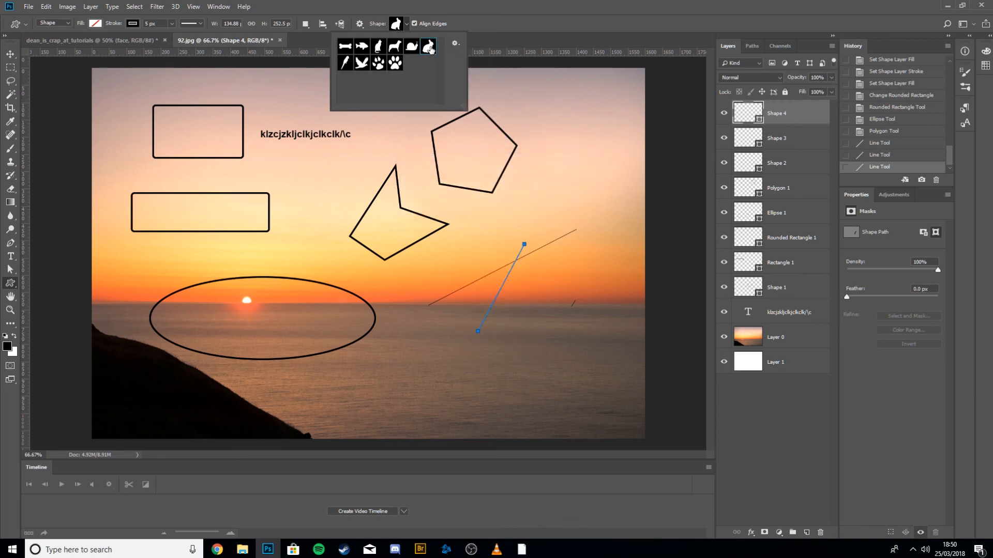
{"action": "left_click_drag", "start_coordinate": [561, 122], "coordinate": [614, 185]}
{"action": "key", "text": "Return"}
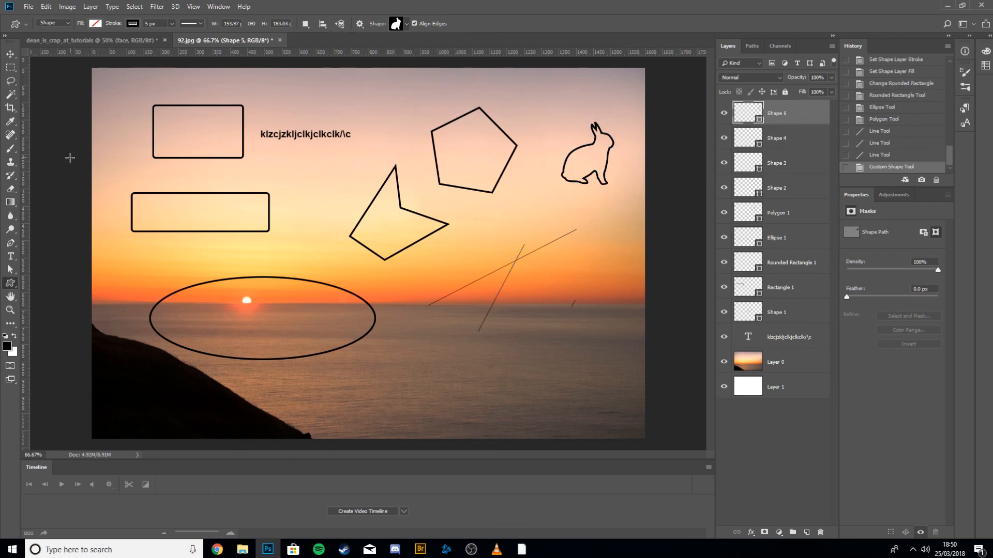
Draw a paw print custom shape about 302 × 328 px below the pentagon.
{"action": "left_click", "coordinate": [397, 26]}
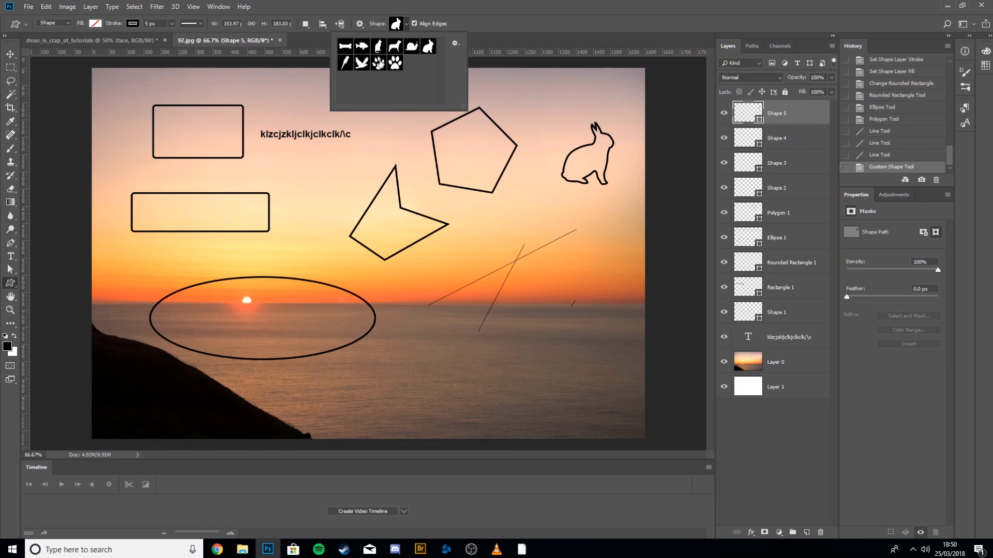
{"action": "left_click", "coordinate": [380, 65]}
{"action": "left_click_drag", "start_coordinate": [409, 264], "coordinate": [529, 377]}
{"action": "key", "text": "Return"}
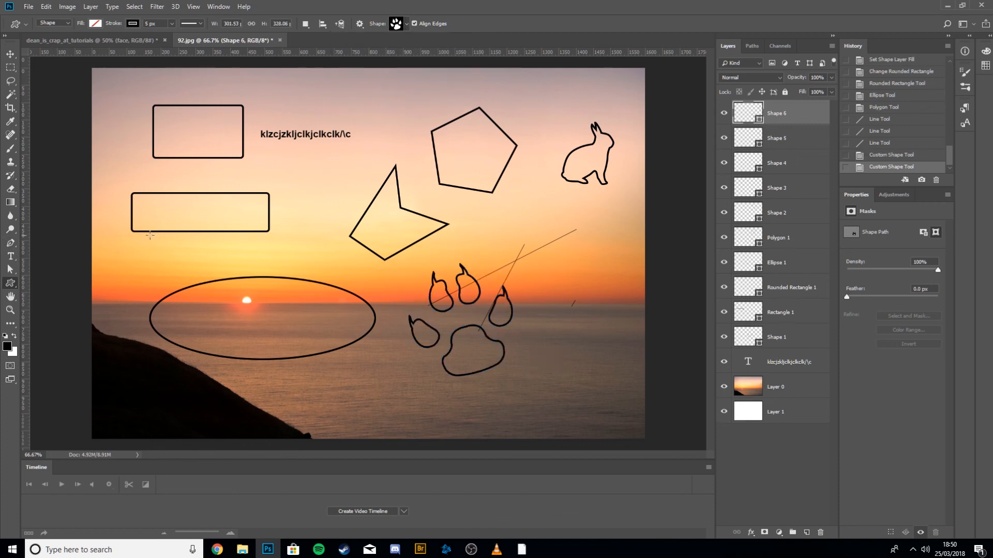
Pan around the canvas with the Hand tool.
{"action": "right_click", "coordinate": [12, 285]}
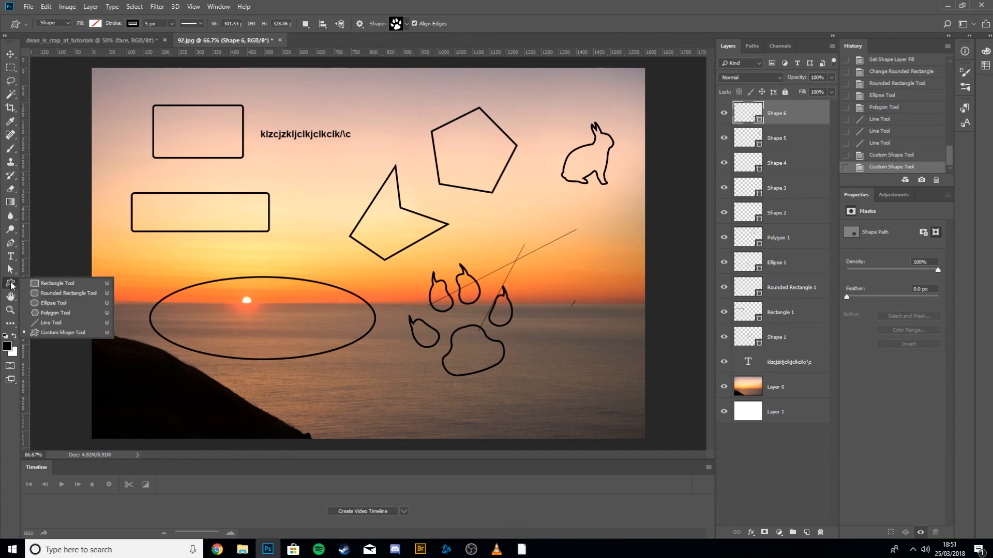
{"action": "left_click", "coordinate": [12, 286]}
{"action": "left_click", "coordinate": [11, 298]}
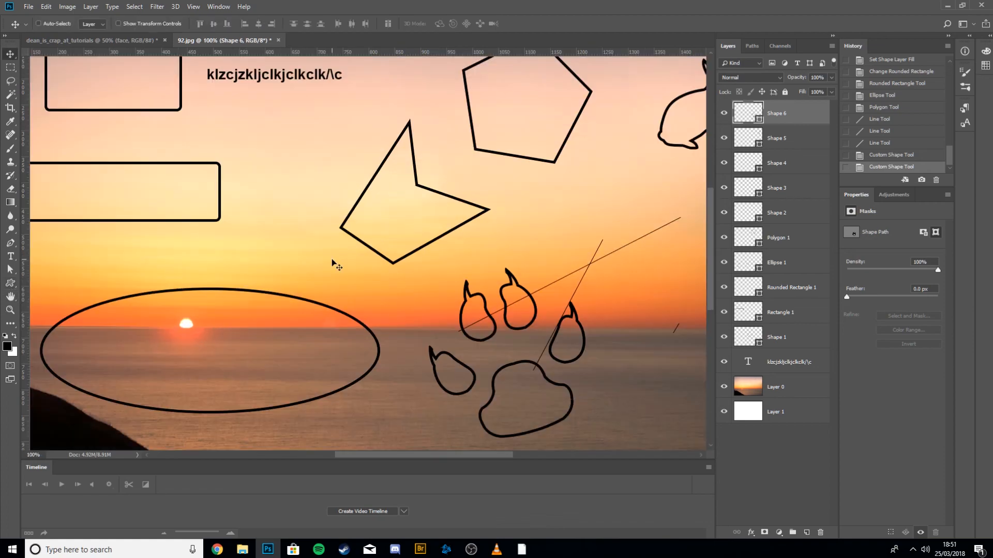
{"action": "key", "text": "space"}
{"action": "left_click_drag", "start_coordinate": [331, 259], "coordinate": [361, 251]}
{"action": "left_click_drag", "start_coordinate": [197, 217], "coordinate": [347, 200]}
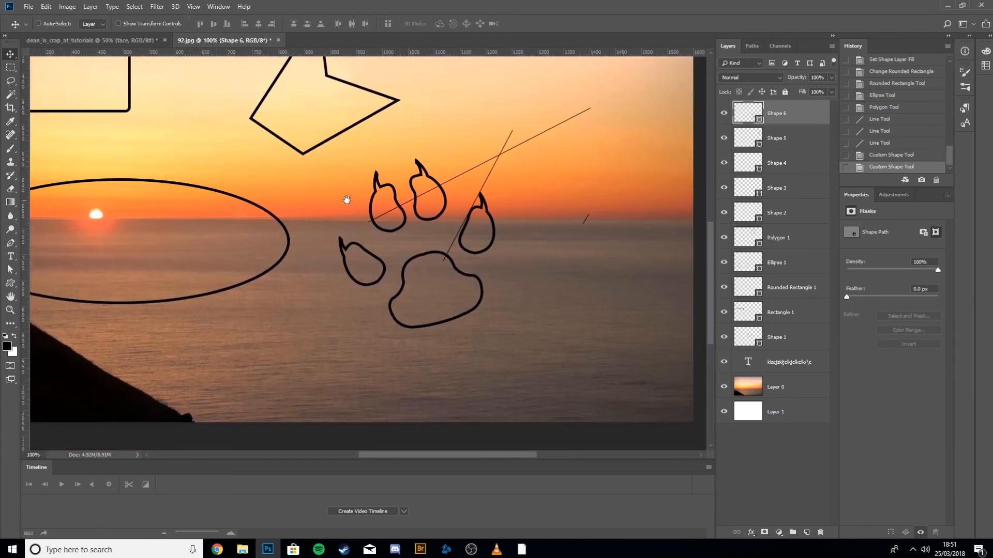
Zoom the canvas in and out repeatedly with the Zoom tool.
{"action": "left_click", "coordinate": [9, 309]}
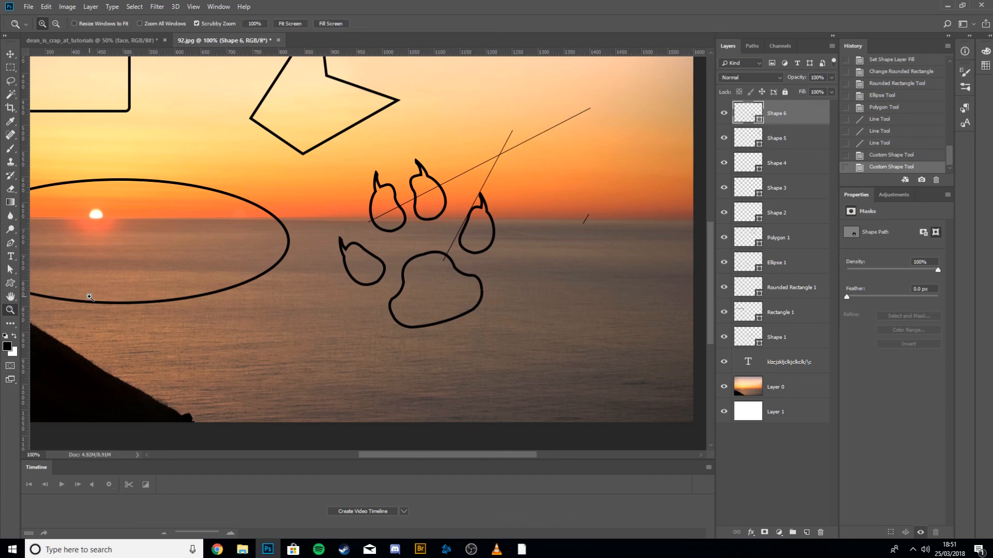
{"action": "key", "text": "ctrl+minus"}
{"action": "key", "text": "ctrl+minus"}
{"action": "key", "text": "ctrl+plus"}
{"action": "key", "text": "ctrl+plus"}
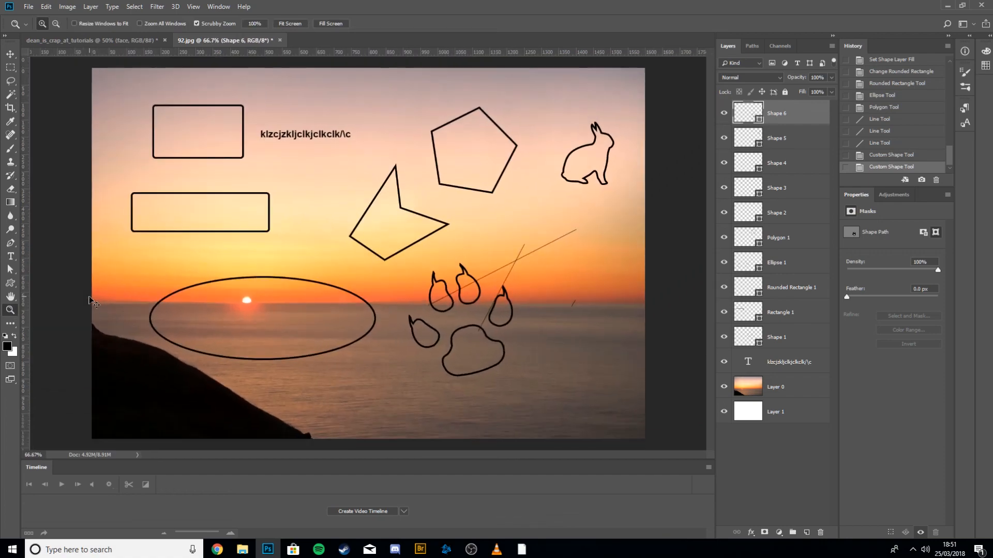
{"action": "key", "text": "ctrl+plus"}
{"action": "key", "text": "ctrl+minus"}
{"action": "key", "text": "ctrl+minus"}
{"action": "key", "text": "ctrl+minus"}
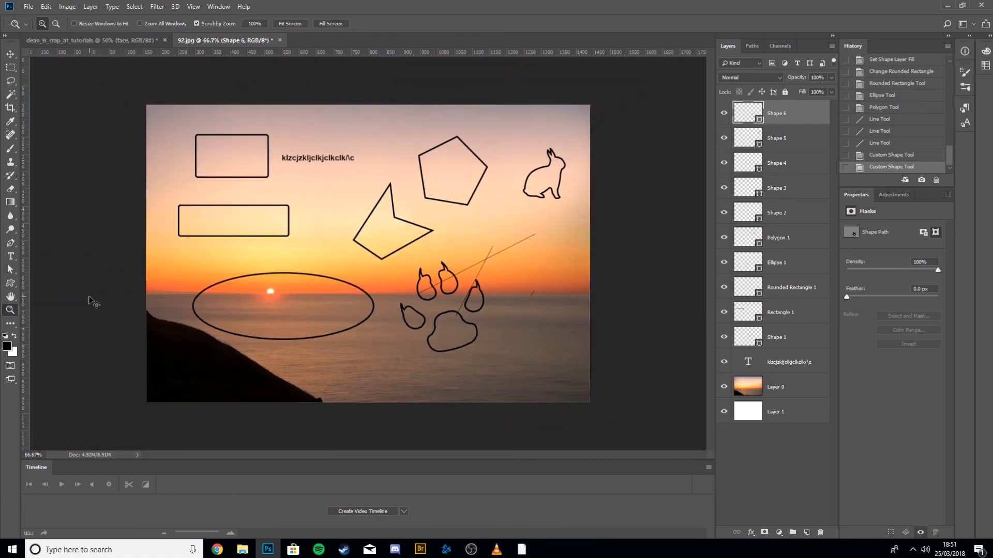
{"action": "key", "text": "ctrl+plus"}
{"action": "key", "text": "ctrl+plus"}
{"action": "key", "text": "ctrl+plus"}
{"action": "key", "text": "ctrl+minus"}
{"action": "key", "text": "ctrl+minus"}
{"action": "key", "text": "ctrl+minus"}
{"action": "key", "text": "ctrl+plus"}
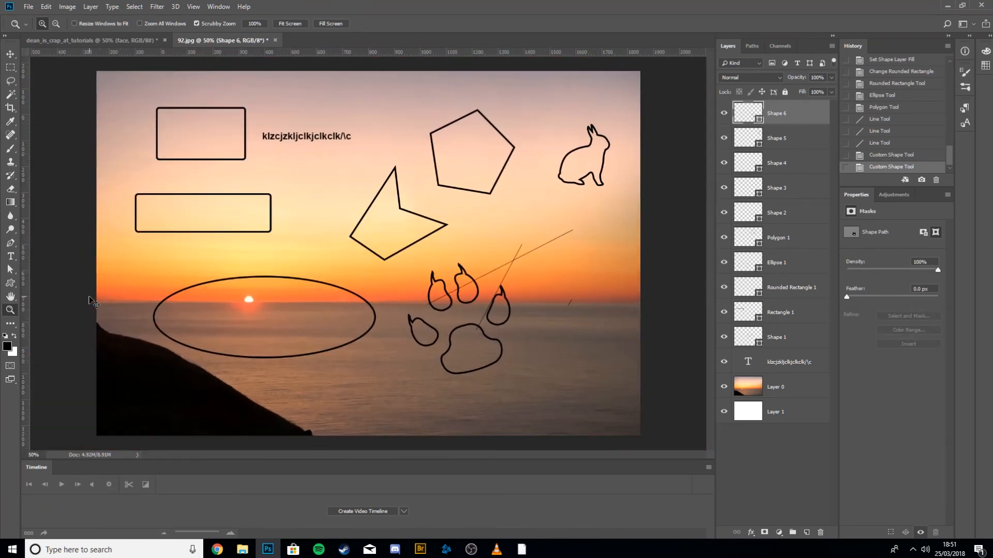
{"action": "key", "text": "ctrl+plus"}
{"action": "key", "text": "ctrl+plus"}
{"action": "key", "text": "ctrl+minus"}
{"action": "key", "text": "ctrl+minus"}
{"action": "key", "text": "ctrl+minus"}
{"action": "key", "text": "ctrl+plus"}
{"action": "key", "text": "ctrl+plus"}
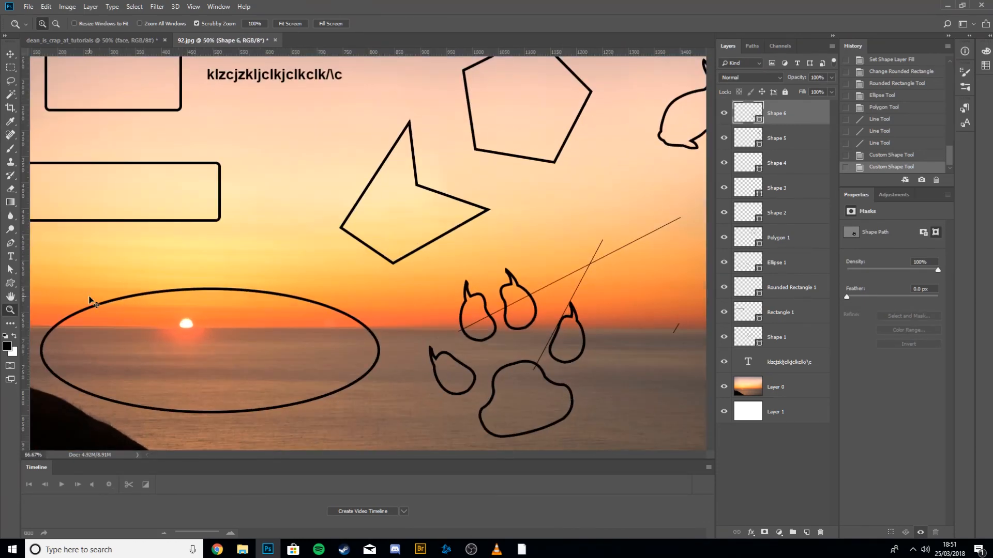
{"action": "key", "text": "ctrl+minus"}
{"action": "key", "text": "ctrl+minus"}
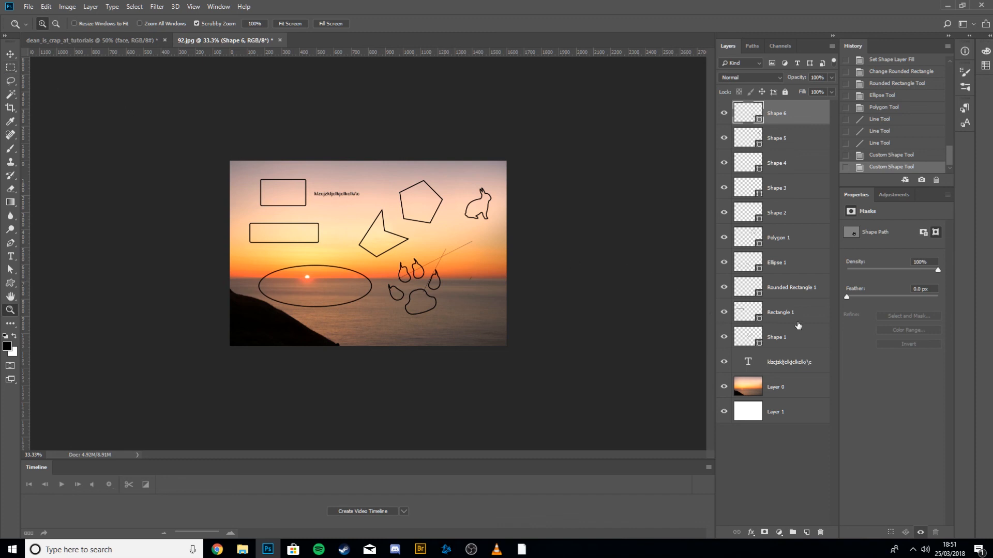
Delete all the shape and text layers, and then the sunset photo layer.
{"action": "left_click", "coordinate": [780, 363]}
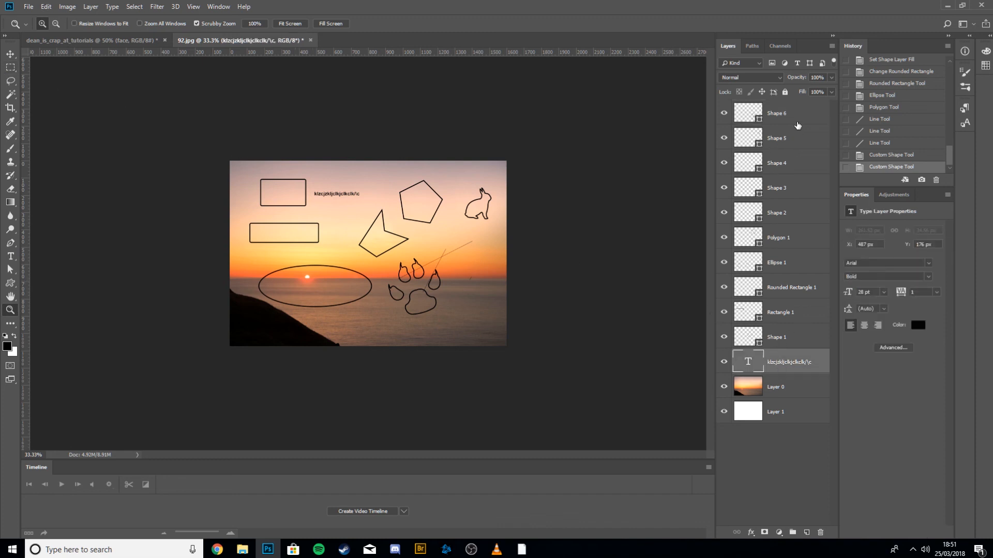
{"action": "left_click", "coordinate": [798, 124], "text": "shift"}
{"action": "key", "text": "Delete"}
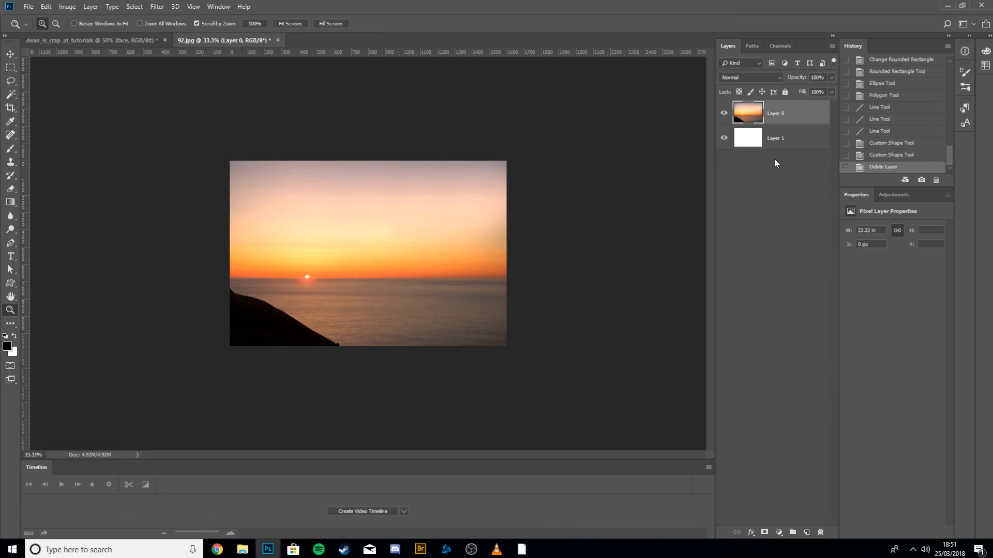
{"action": "key", "text": "Delete"}
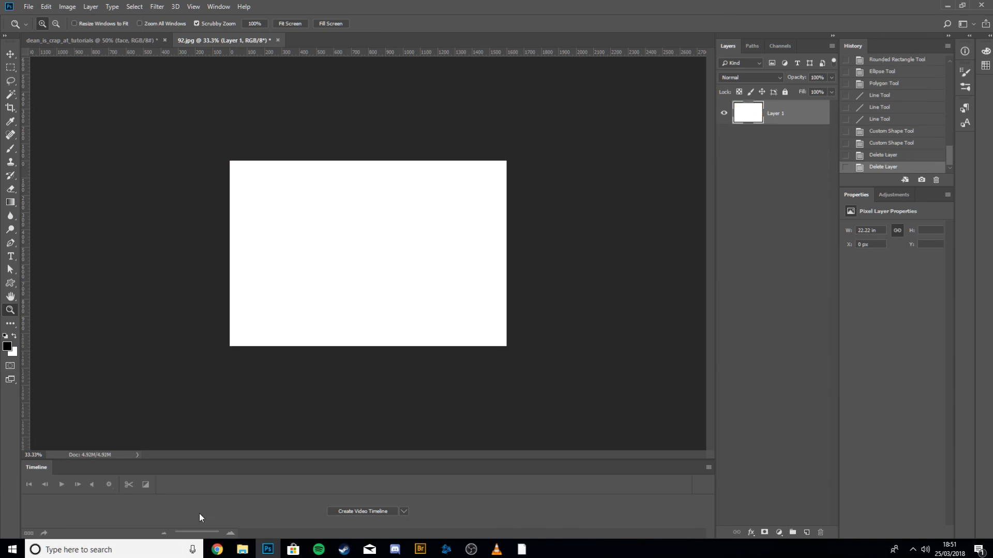